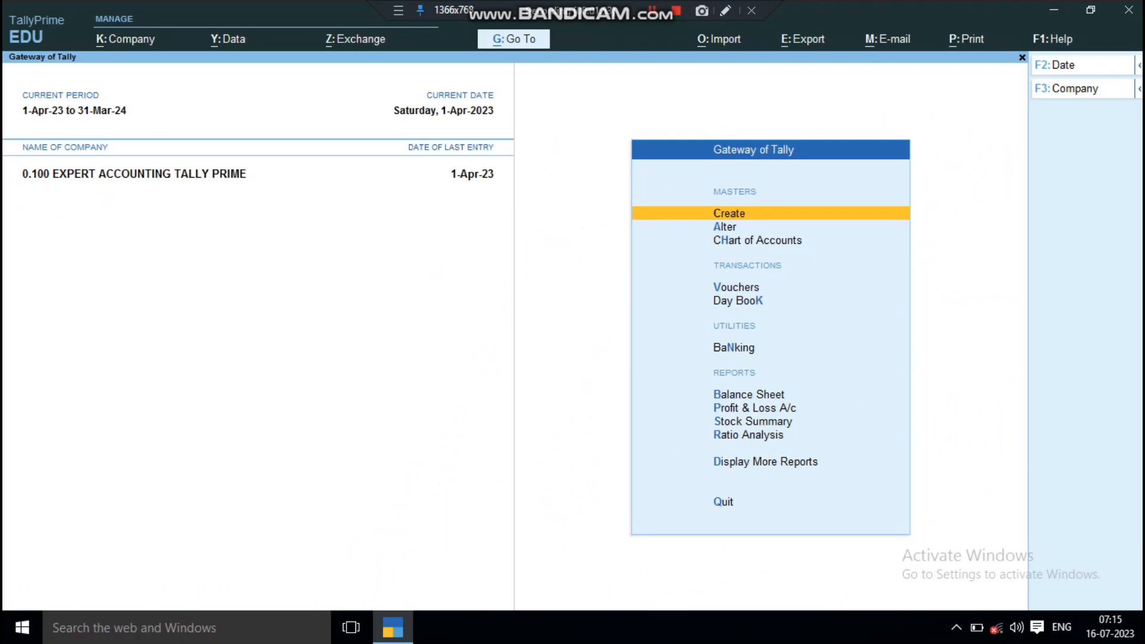
Step: Open voucher entry from the Gateway of Tally
key(Down)
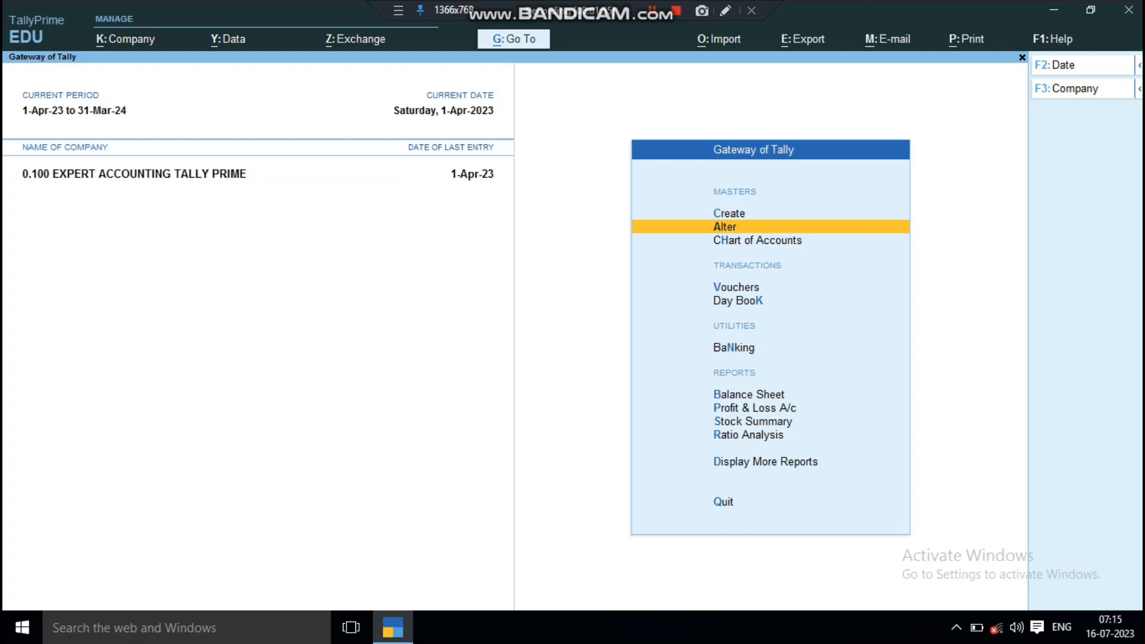
key(Down)
key(Down)
key(Return)
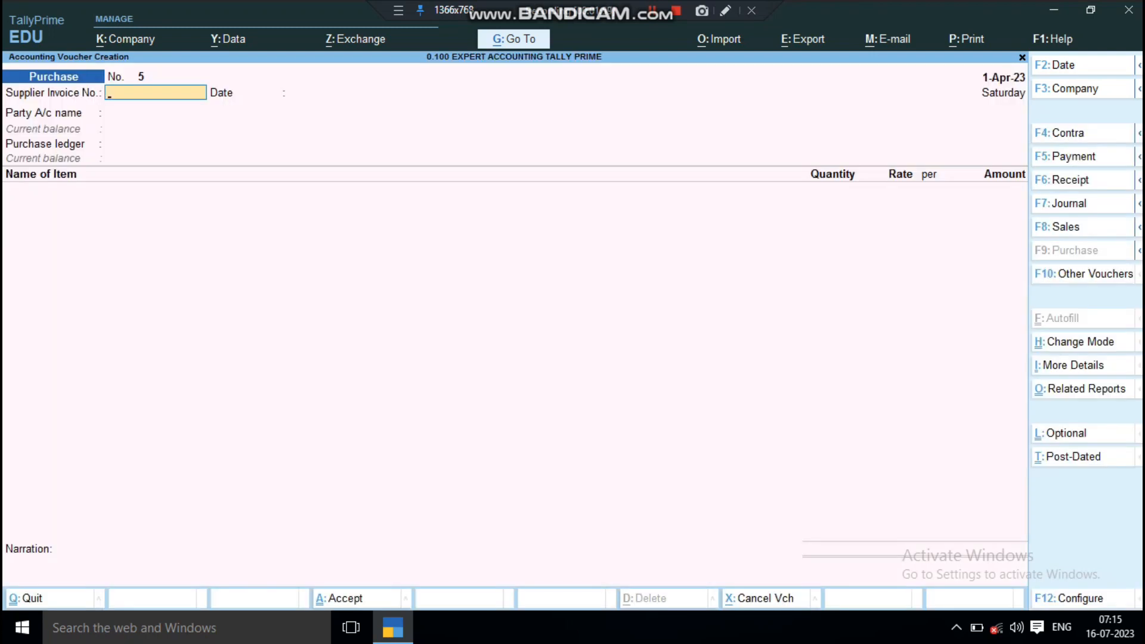
Step: Bring up the list of other voucher types and show the inactive ones too
key(ctrl)
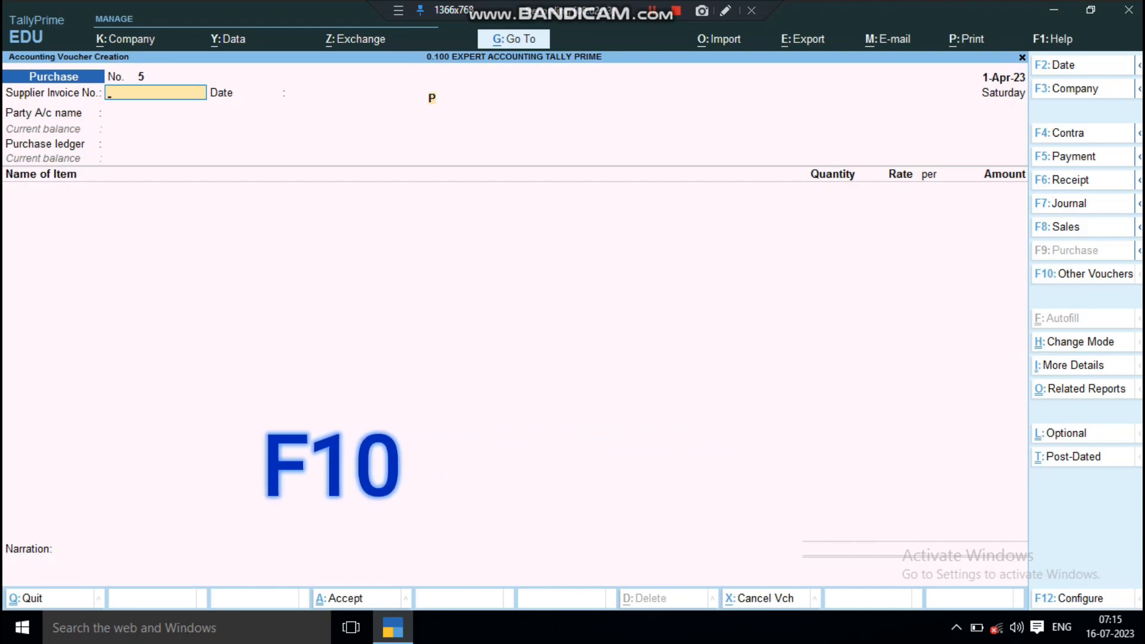
key(F10)
key(Down)
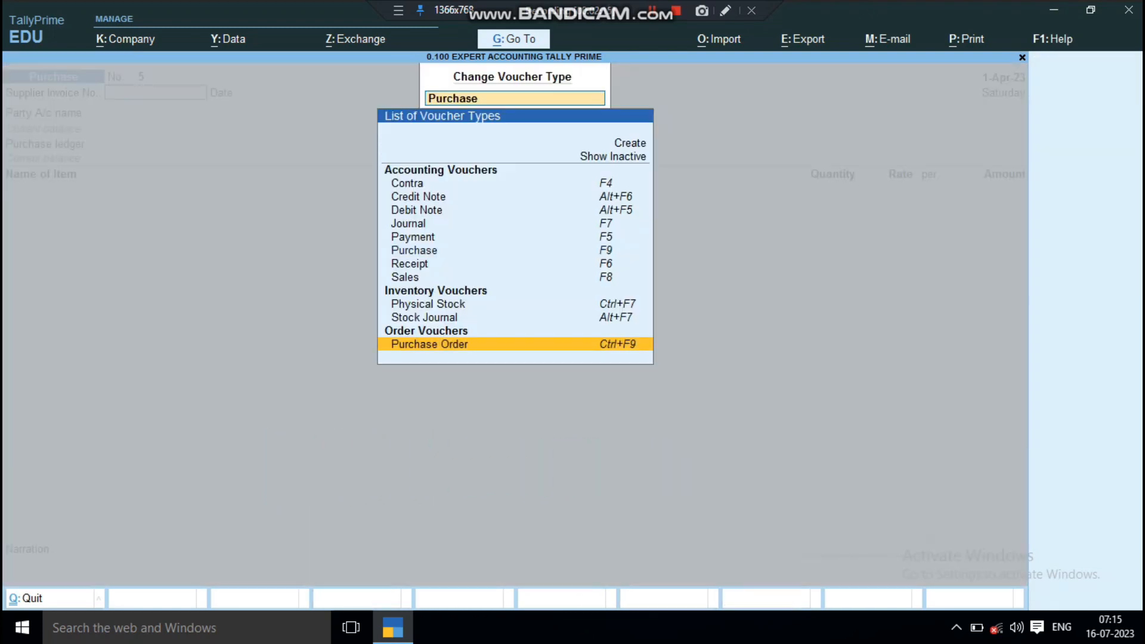
key(Up)
key(Up)
key(Up)
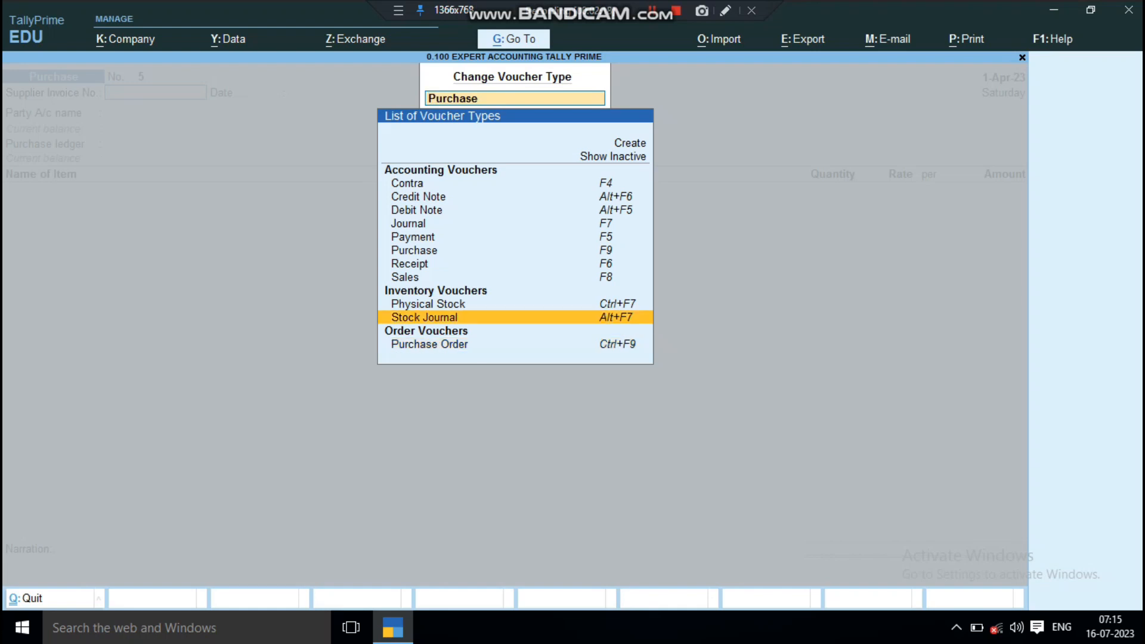
key(Up)
key(Up)
key(Up)
key(Up)
key(Up)
key(Up)
key(Up)
key(Up)
key(Up)
key(Up)
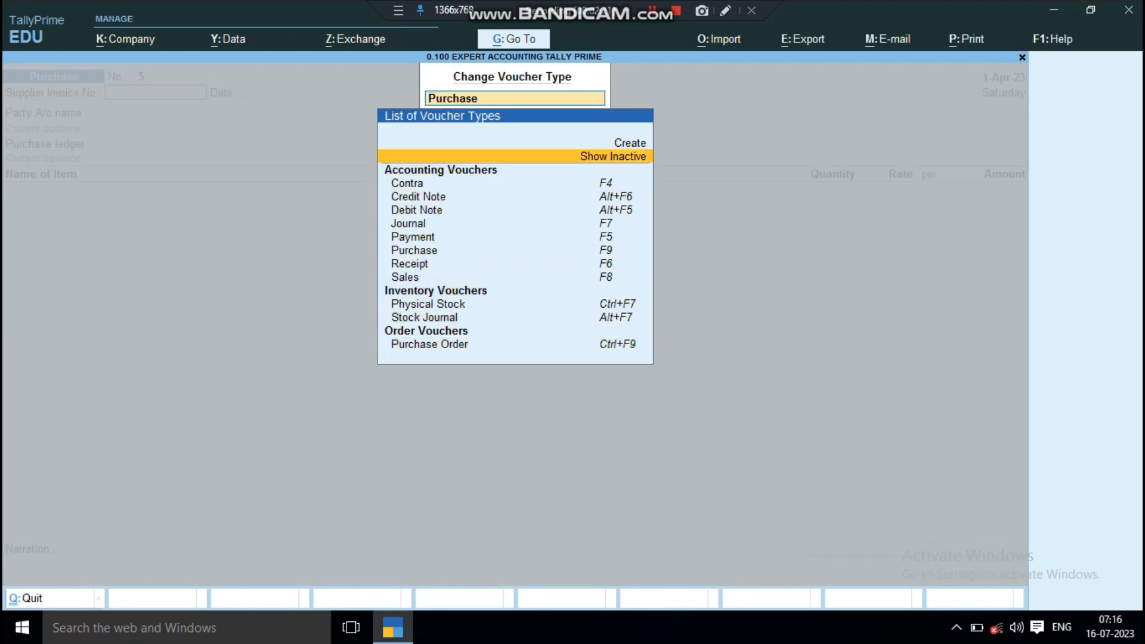
key(Return)
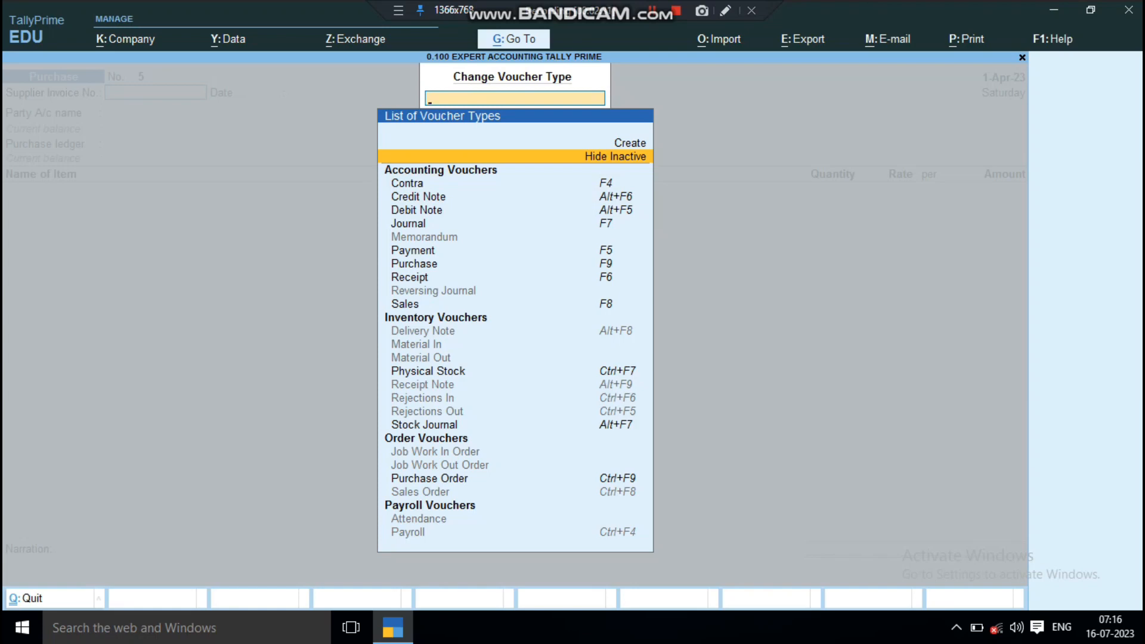
Step: Choose Sales Order among the order vouchers and activate that voucher type
key(Down)
key(Down)
key(Down)
key(Down)
key(Down)
key(Down)
key(Down)
key(Down)
key(Down)
key(Down)
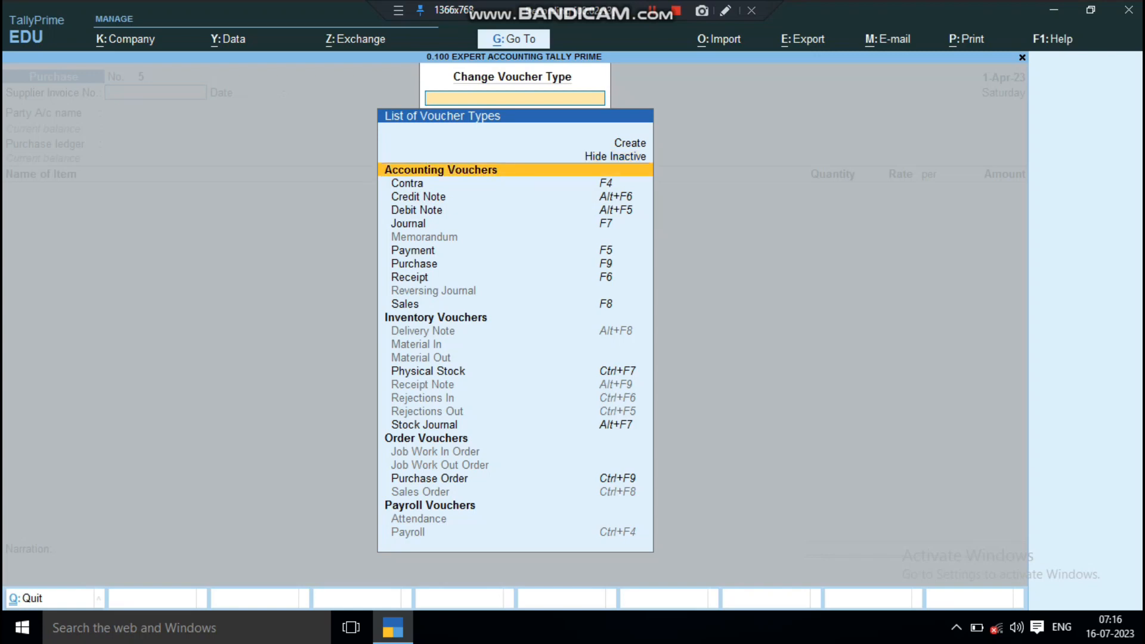
key(Down)
key(Down)
key(Down)
key(Down)
key(Down)
key(Down)
key(Down)
key(Down)
key(Down)
key(Down)
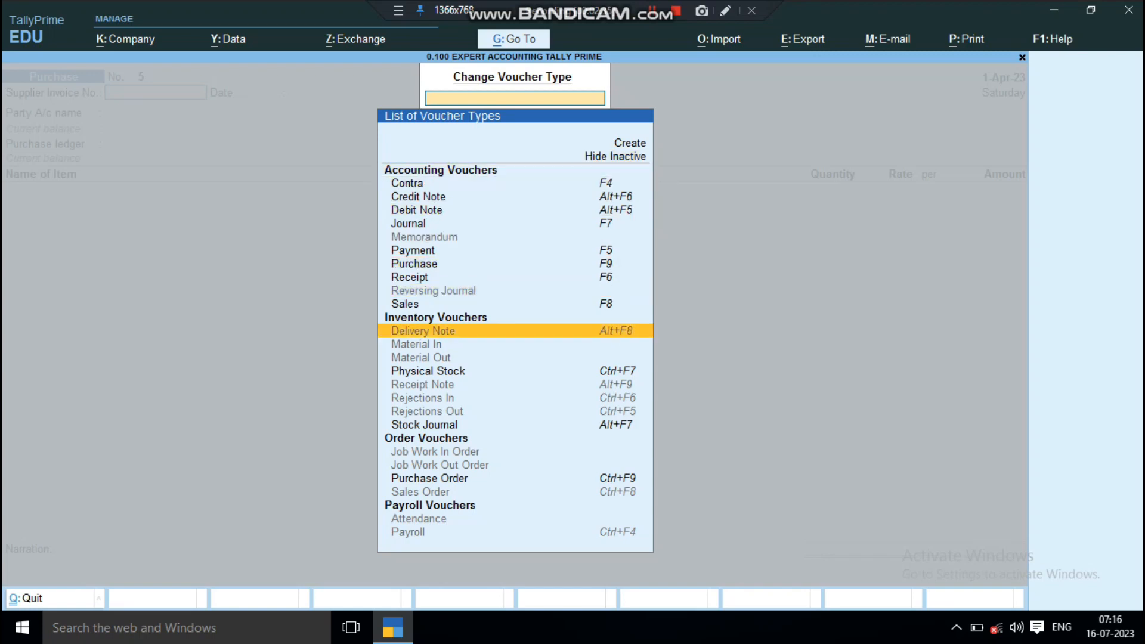
key(Down)
key(Down)
key(Down)
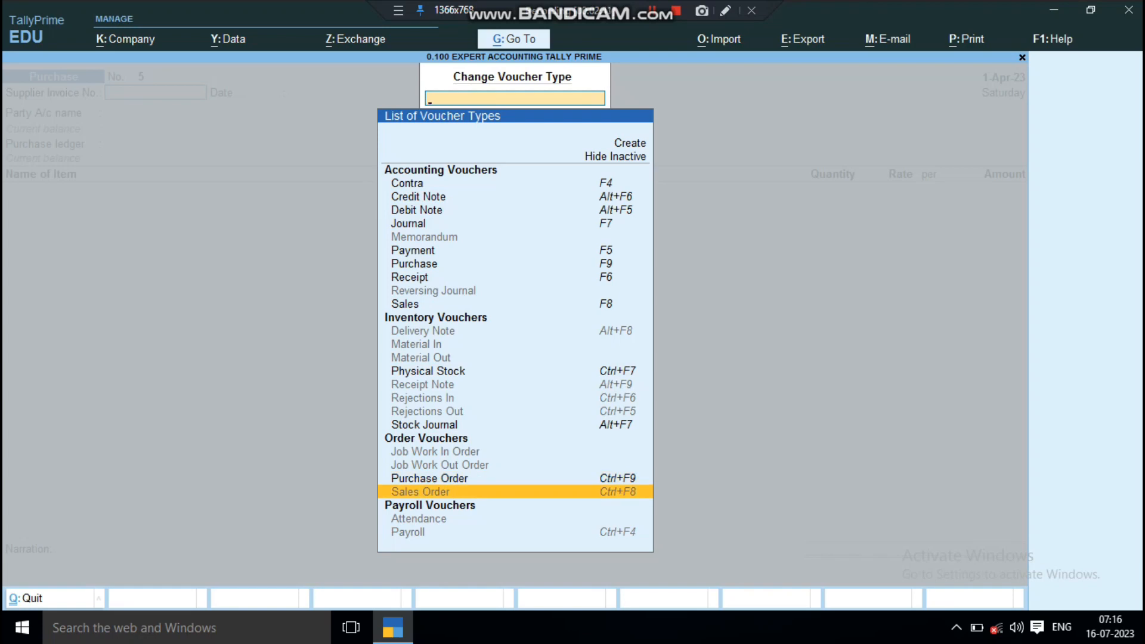
key(Return)
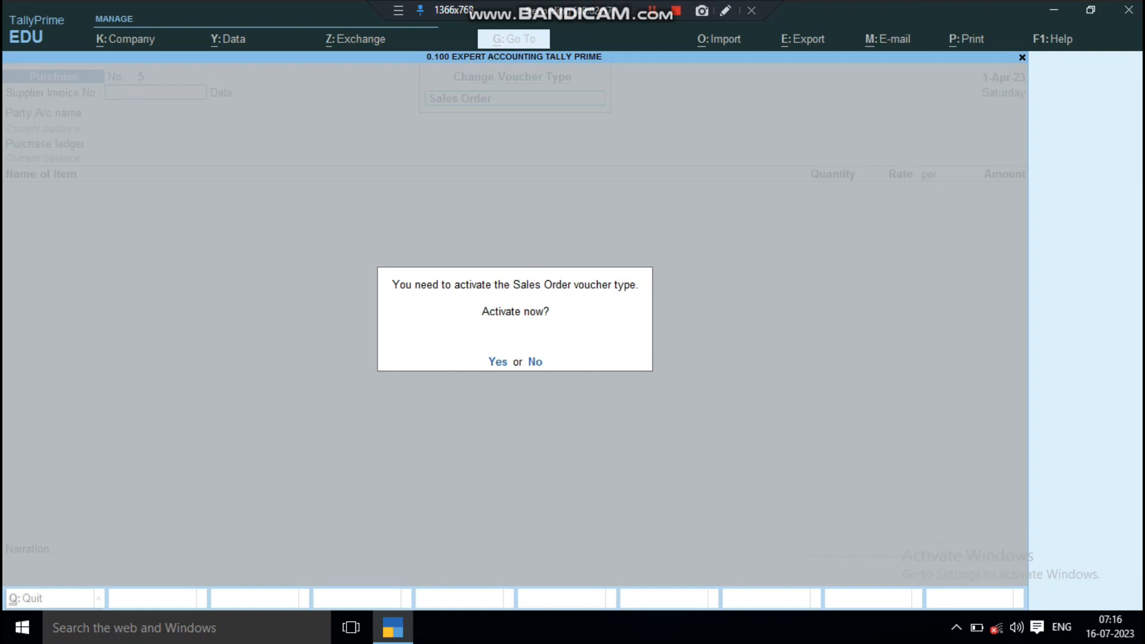
key(y)
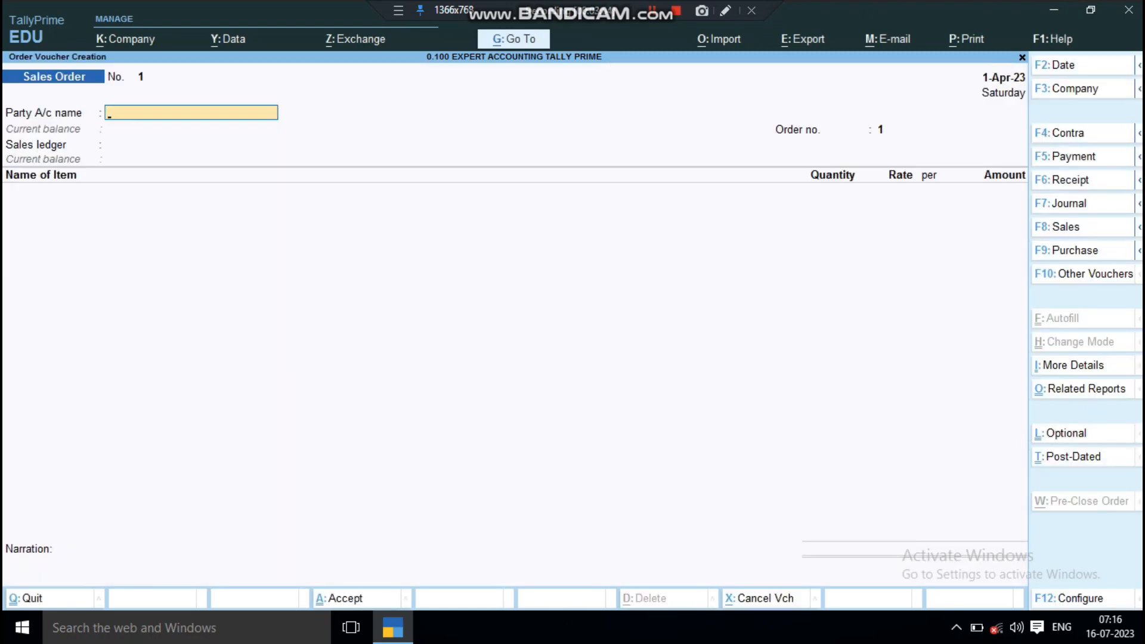
Step: Switch to a Payment voucher and return directly to the Sales Order voucher
key(F5)
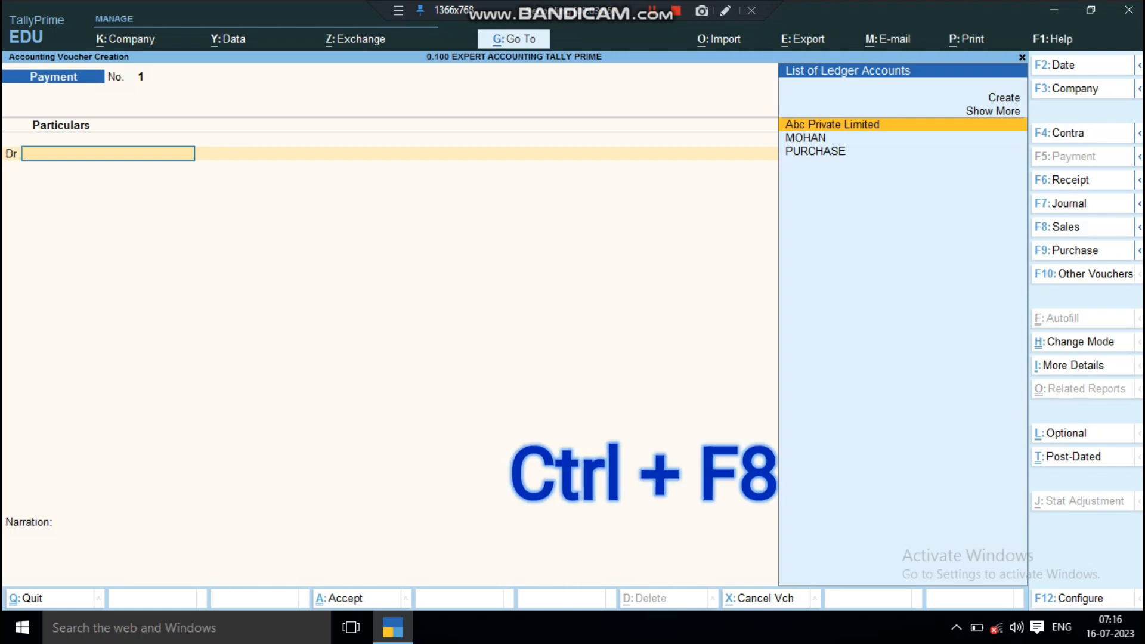
key(ctrl)
key(ctrl+F8)
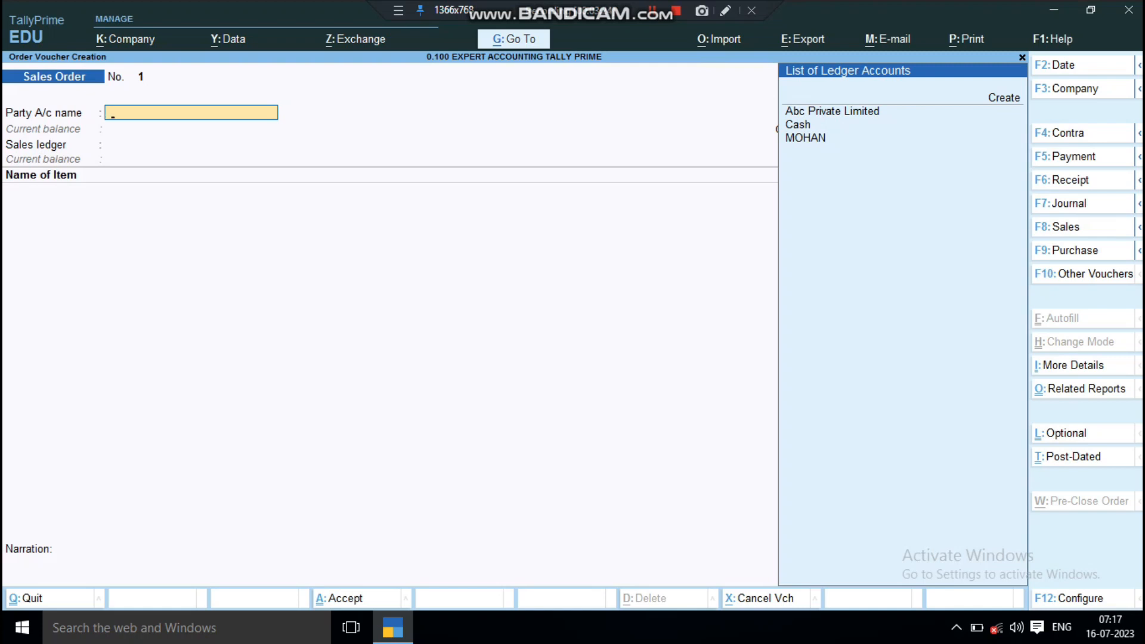
Step: Select the individual customer's ledger as the party account of the sales order
key(Down)
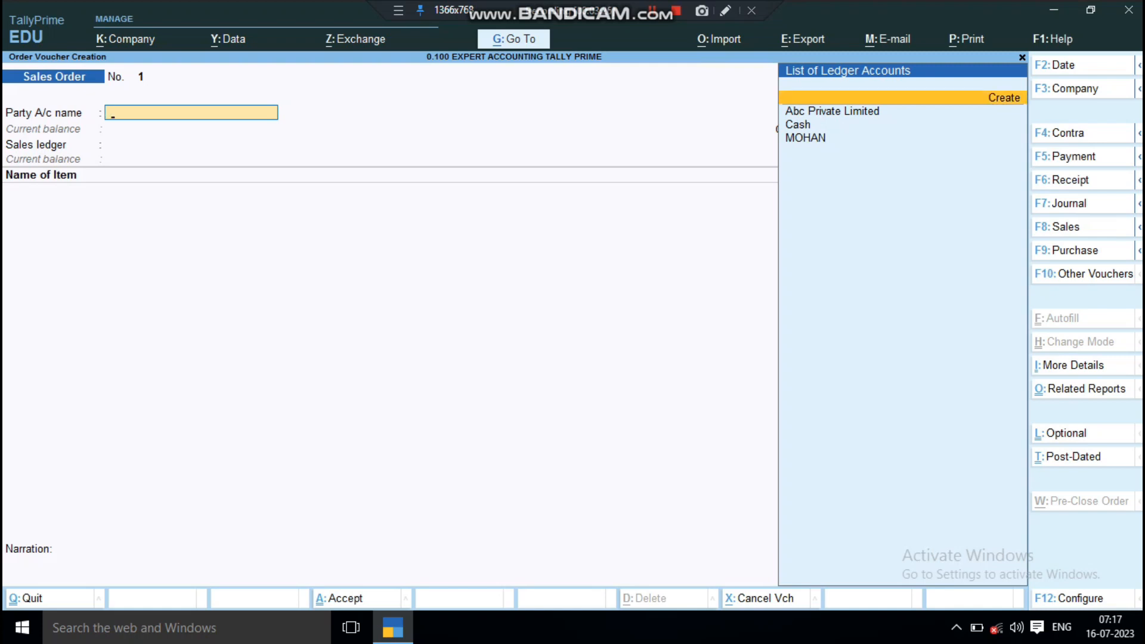
key(Down)
key(Down)
key(Down)
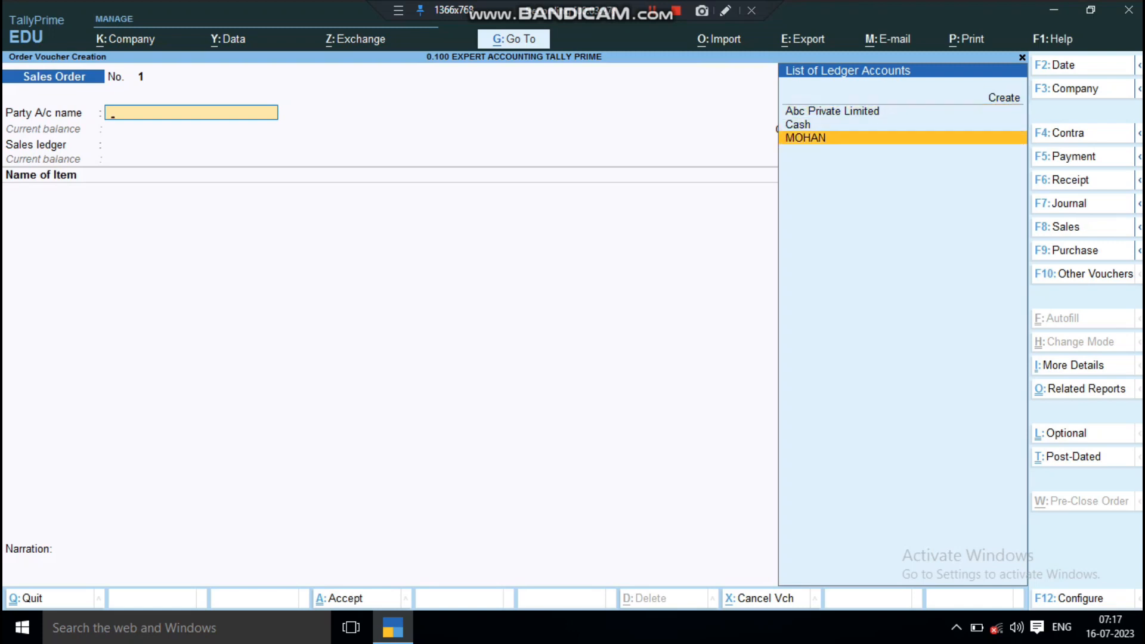
key(Return)
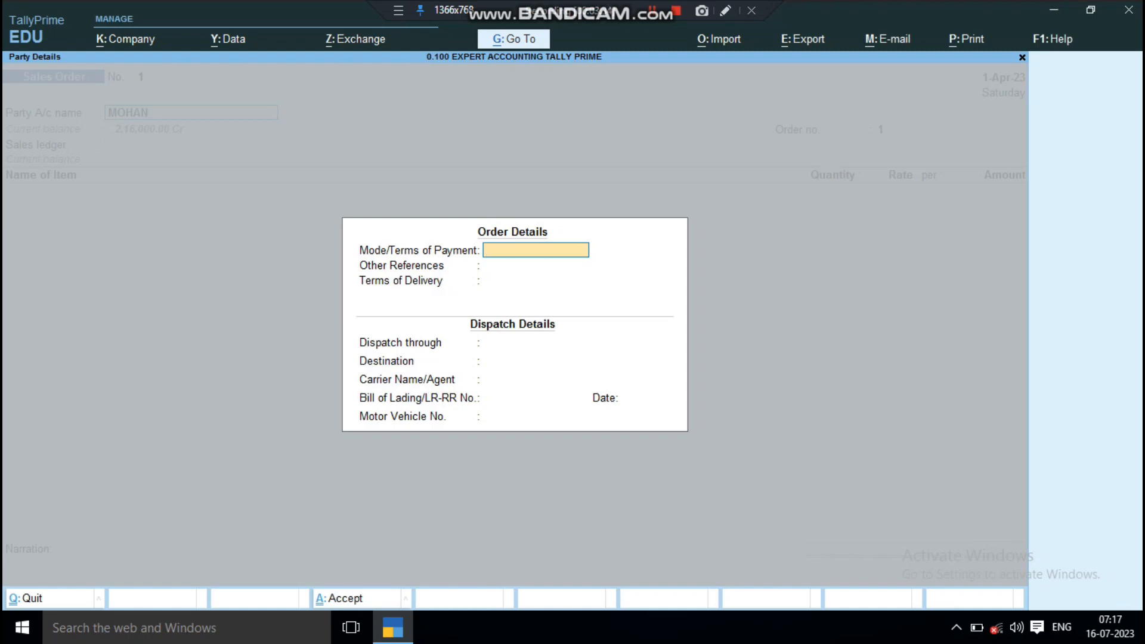
Step: Leave the order and dispatch details blank, accepting 1-Apr-23 as the bill of lading date
key(Return)
key(Return)
key(Return)
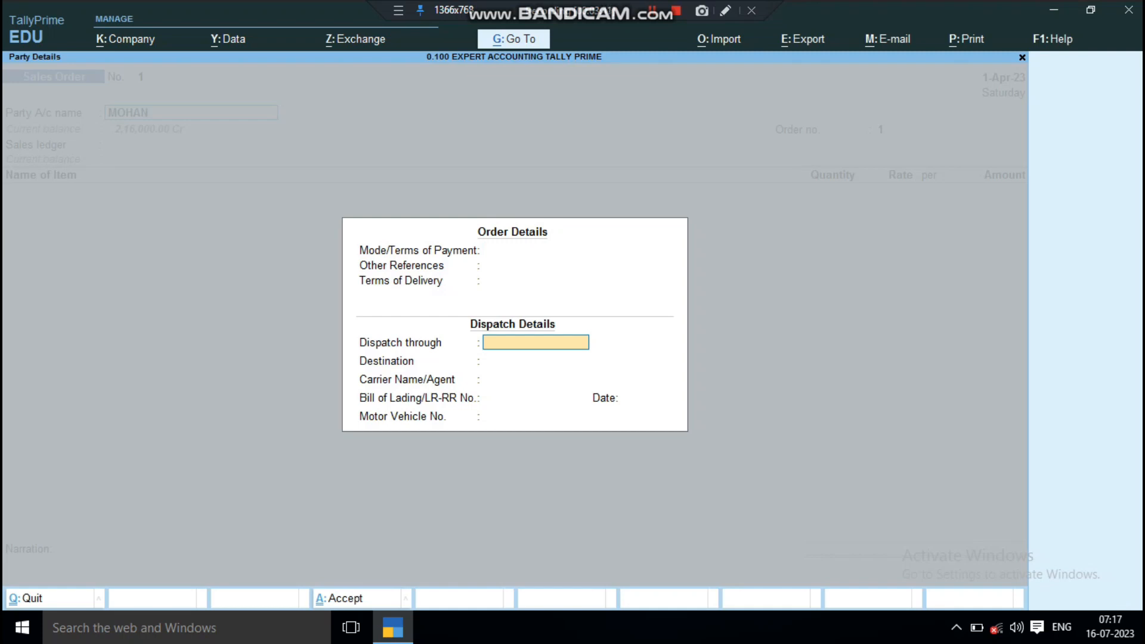
key(Return)
key(Return)
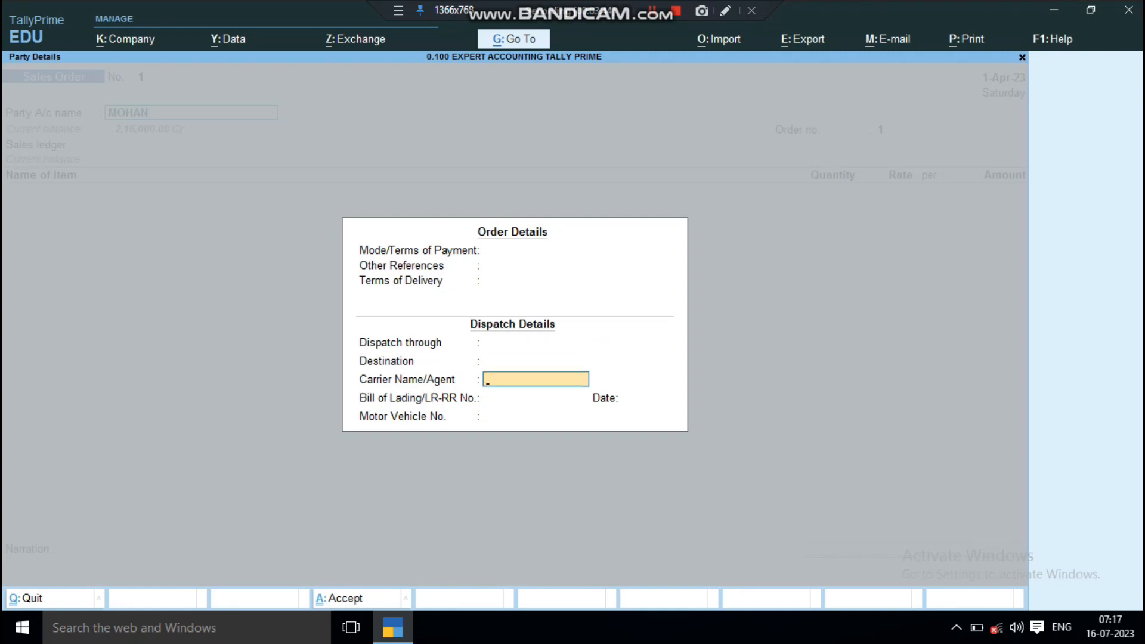
key(Return)
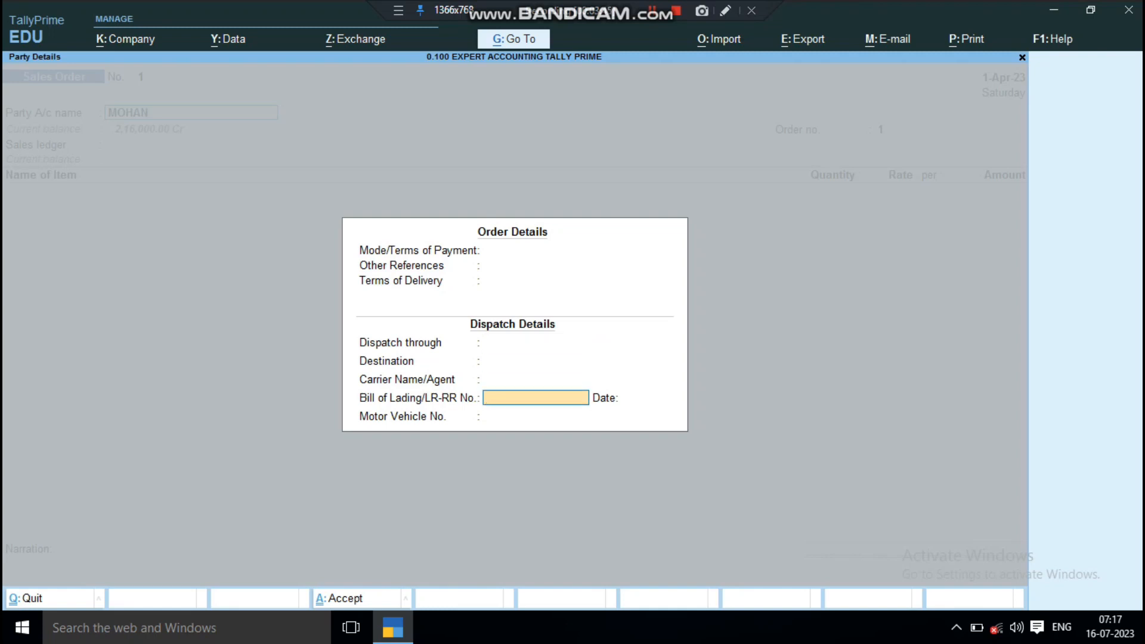
key(Return)
key(Return)
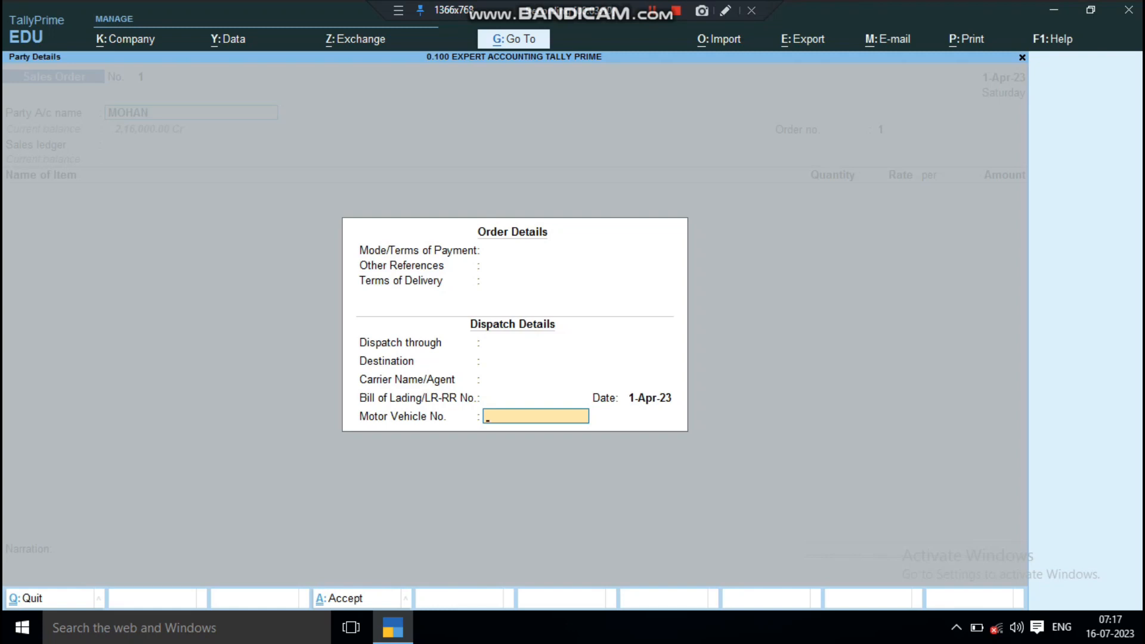
key(Return)
Step: Accept the party details with Uttar Pradesh as the state and keep the default order number
key(Return)
key(Return)
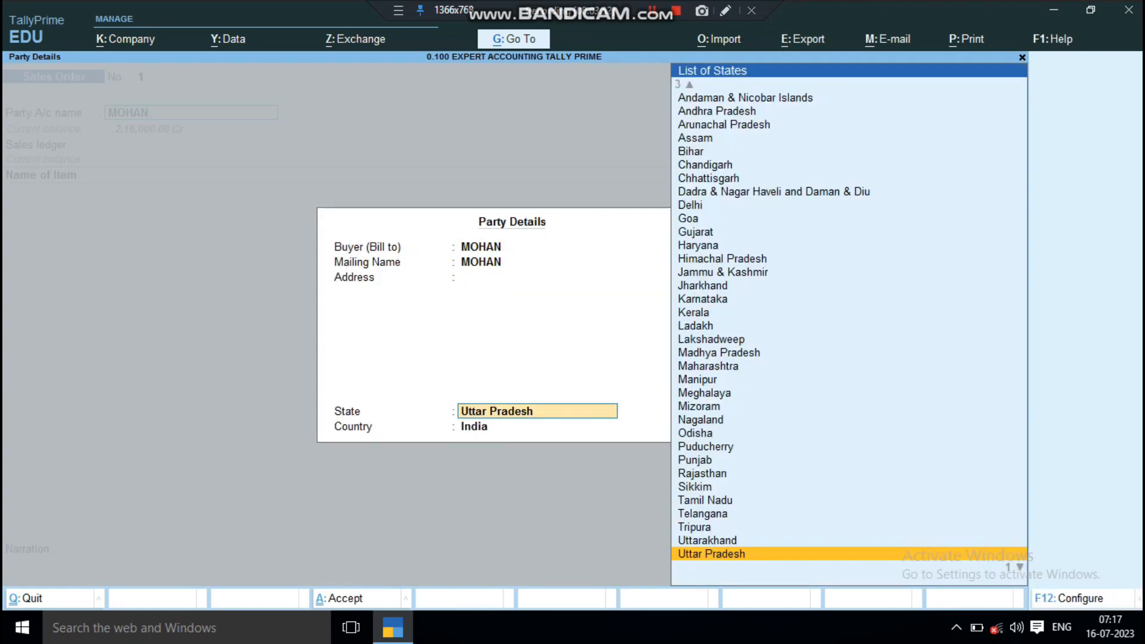
key(Return)
key(Return)
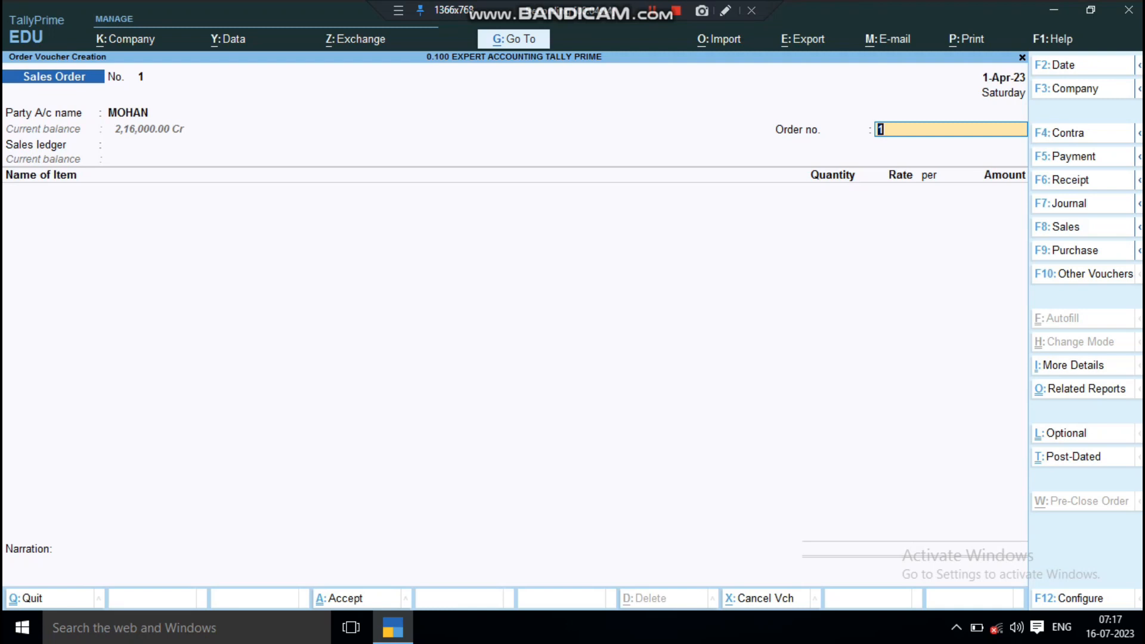
key(Return)
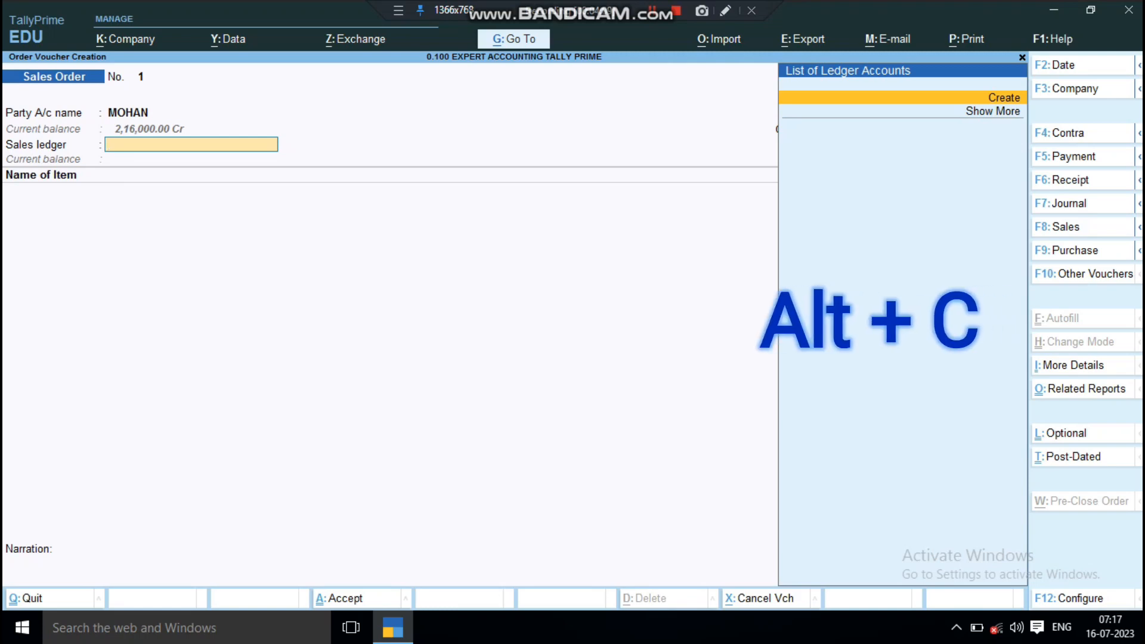
Step: Create a ledger named Sales A/c under Sales Accounts and use it as the order's sales ledger
key(alt+c)
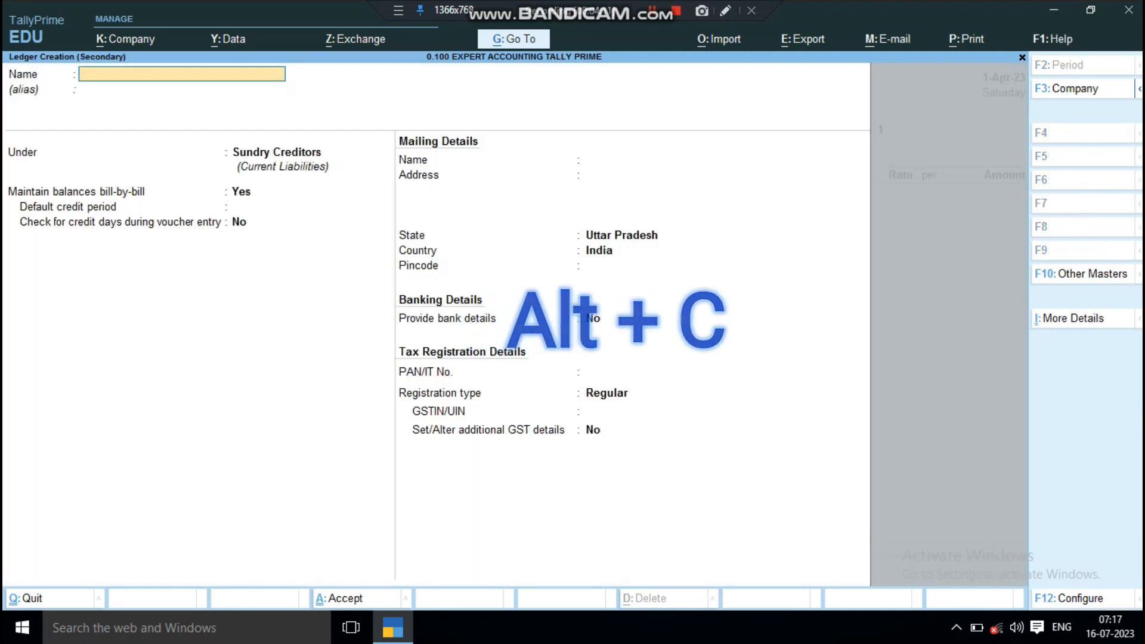
text(Sales a/c)
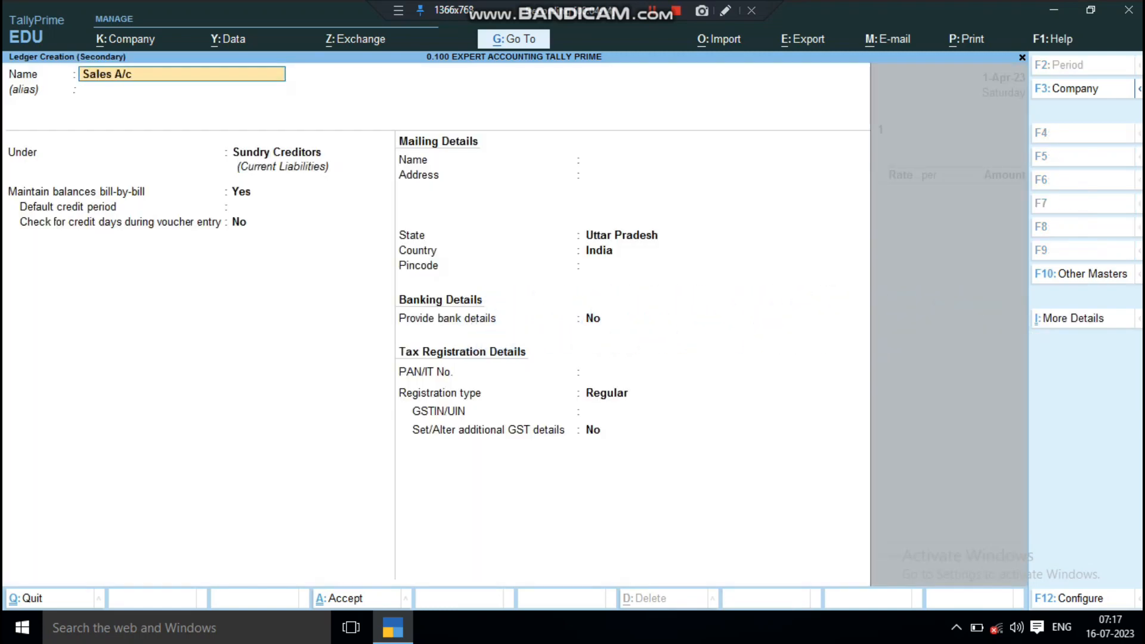
key(Return)
key(Return)
text(S)
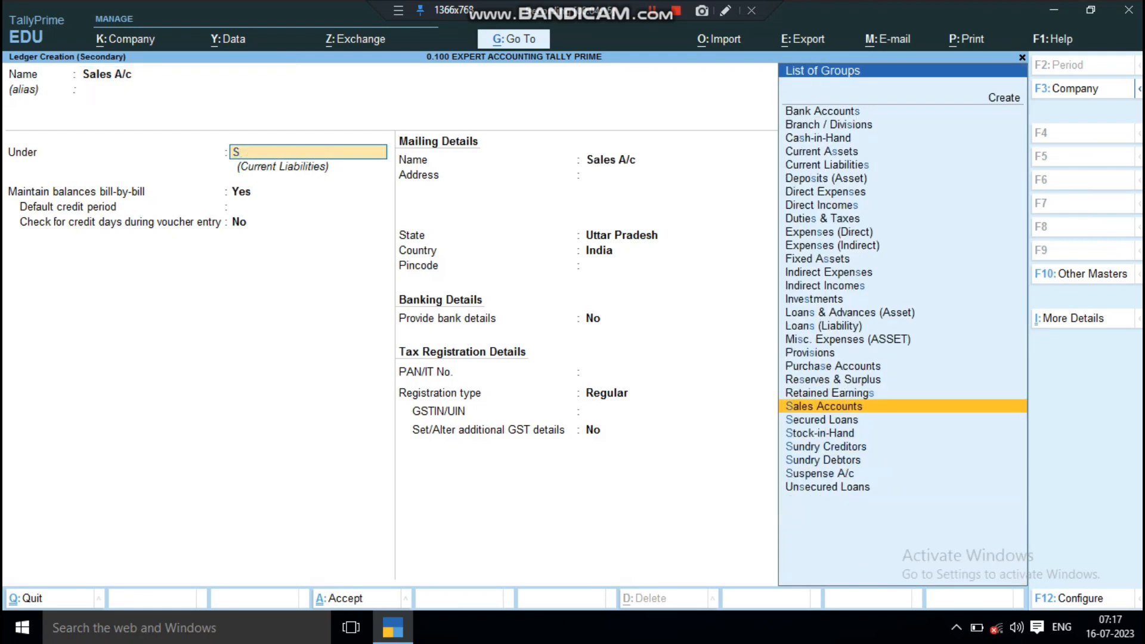
key(Return)
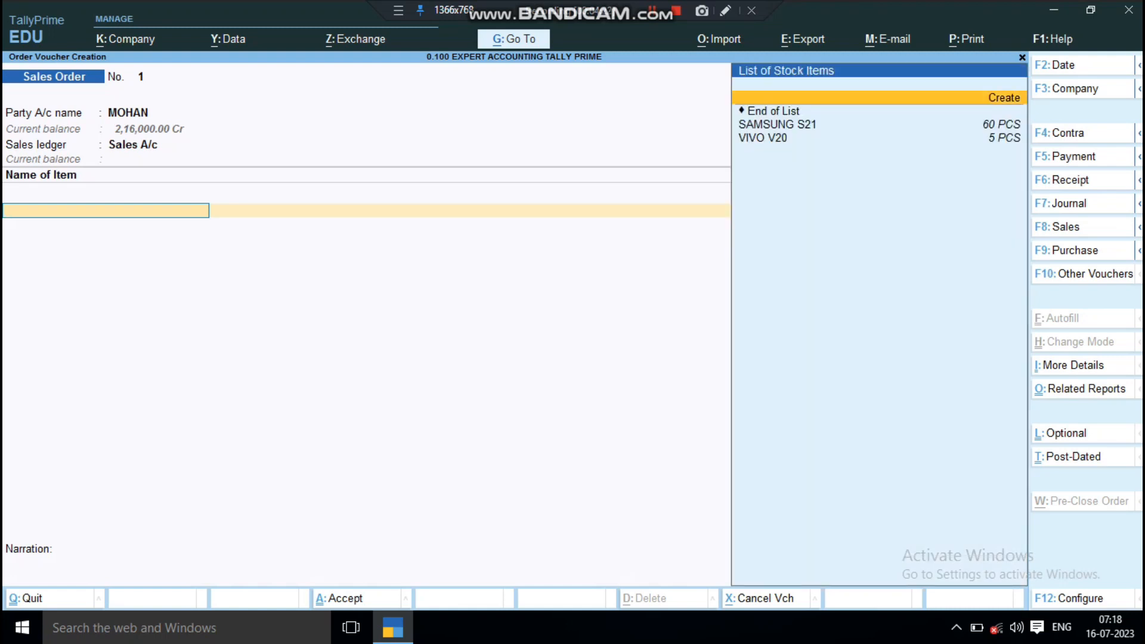
Step: Add the stock item SAMSUNG S21 to the order, due on 1-Apr-23, with a quantity of 100 PCS
key(Down)
key(Down)
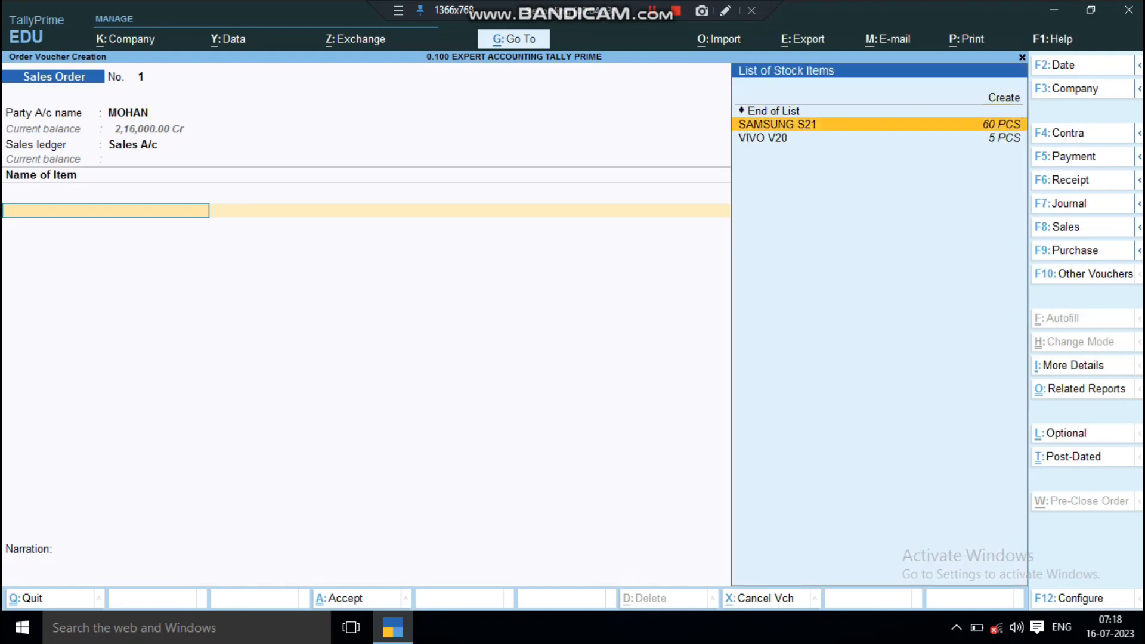
key(Return)
key(Return)
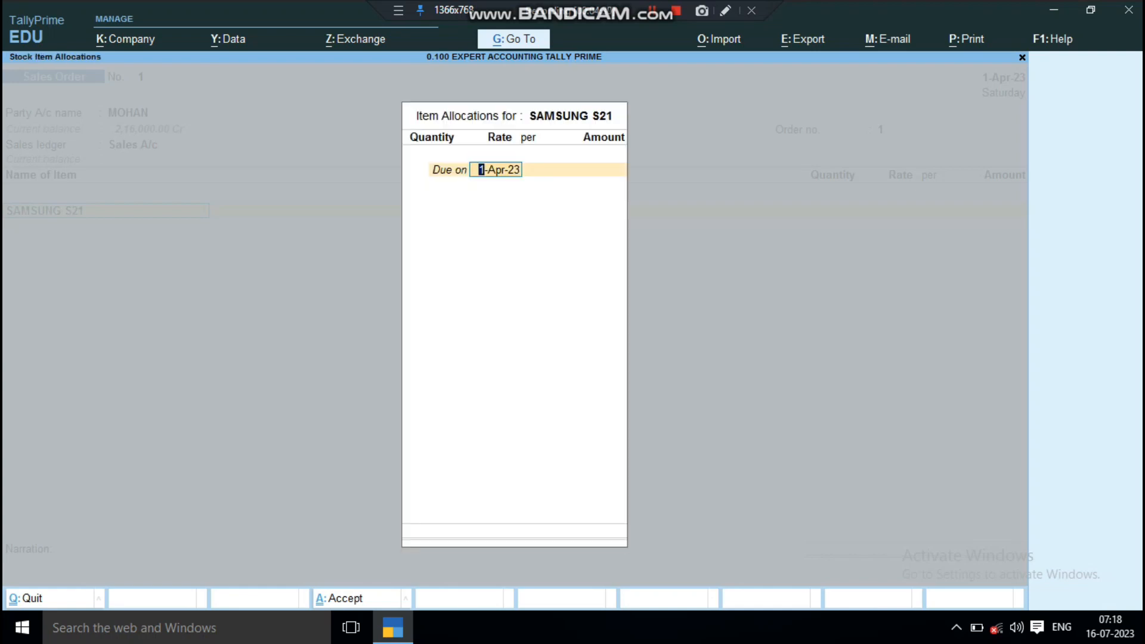
key(Return)
text(1)
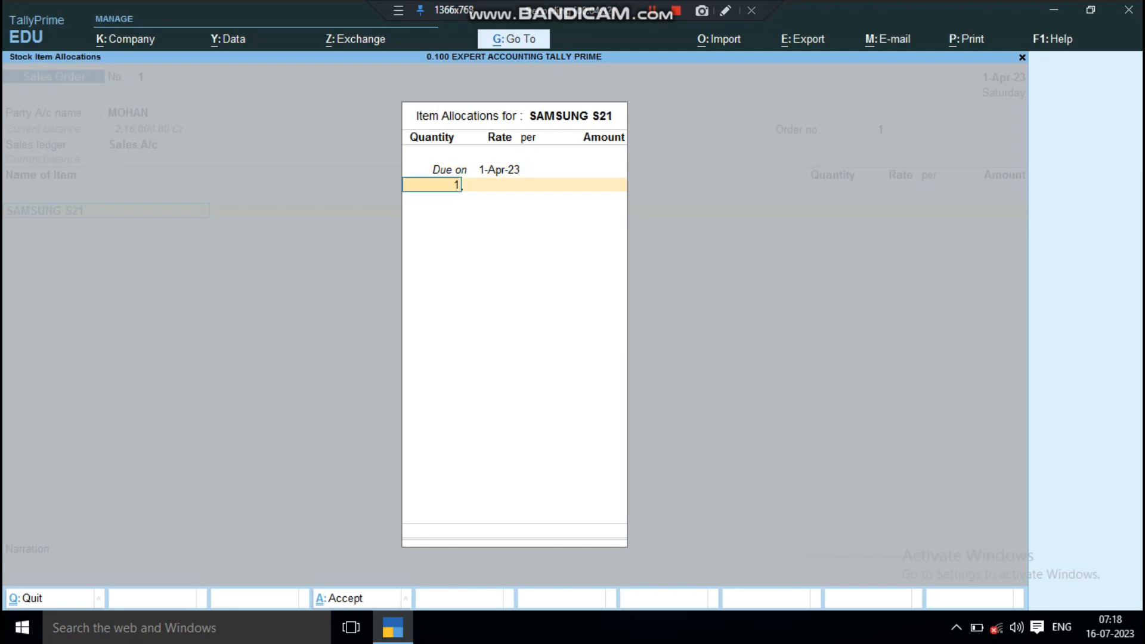
text(00)
key(Return)
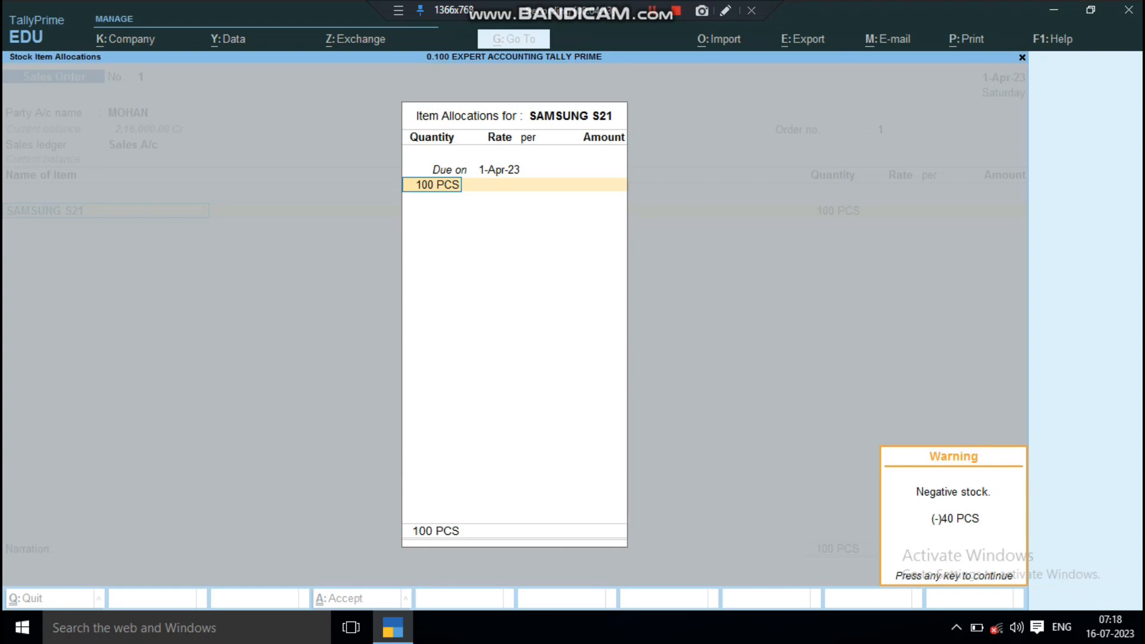
key(Return)
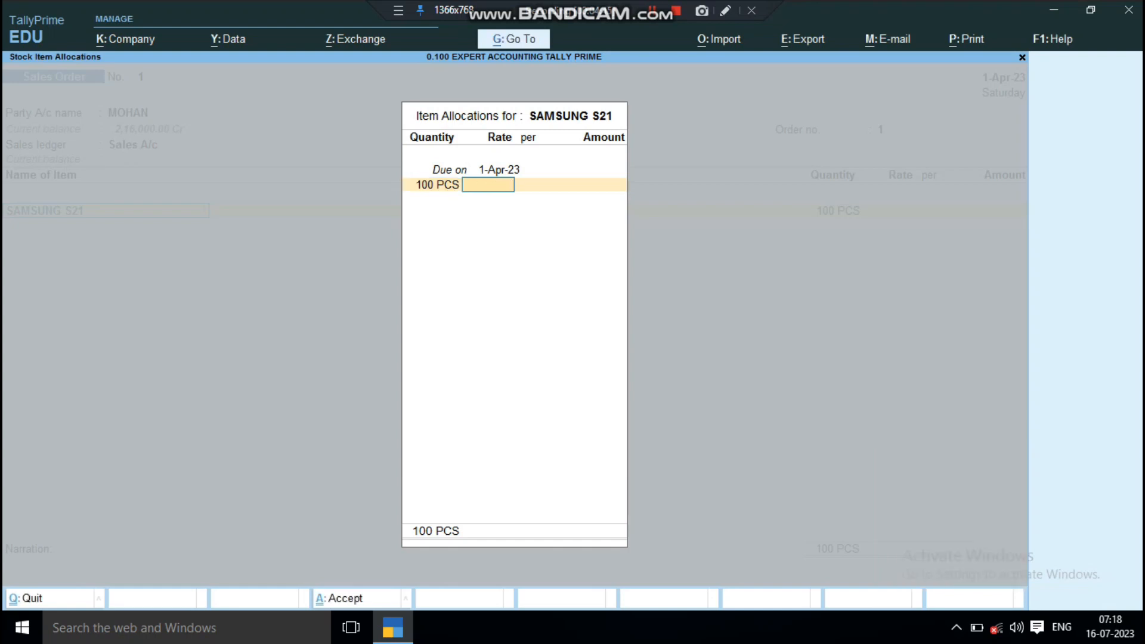
Step: Set the SAMSUNG S21 rate to 15000 per PCS and complete its item allocation
text(1200)
key(BackSpace)
key(BackSpace)
key(BackSpace)
key(BackSpace)
text(15000)
key(Return)
key(Return)
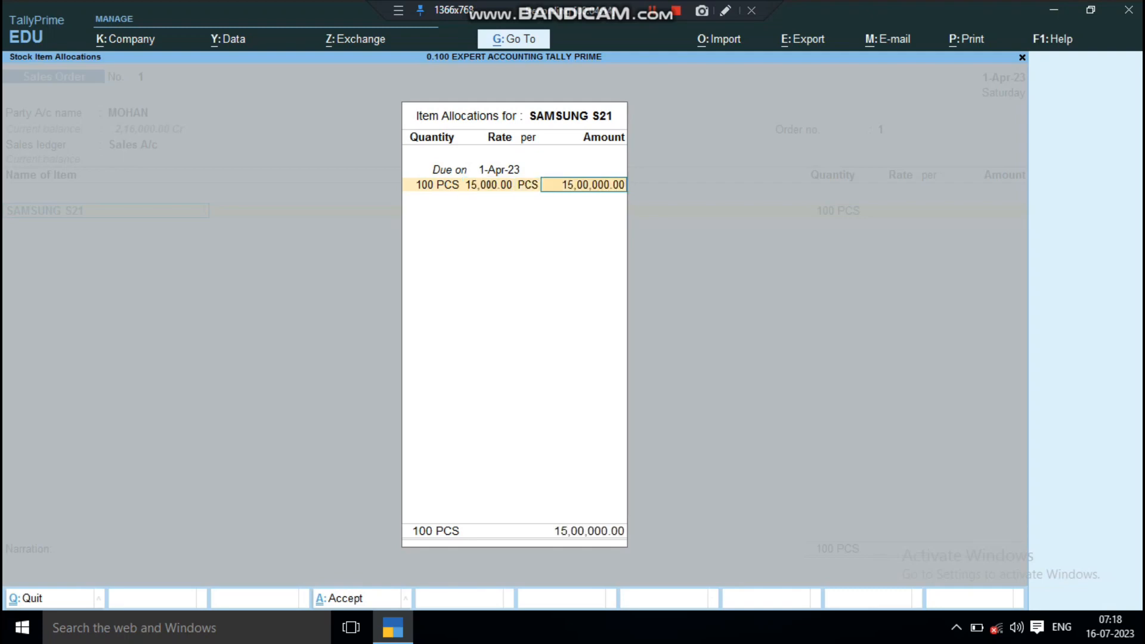
Step: Confirm the SAMSUNG S21 line amount, save the sales order, and quit order voucher creation
key(Return)
key(Return)
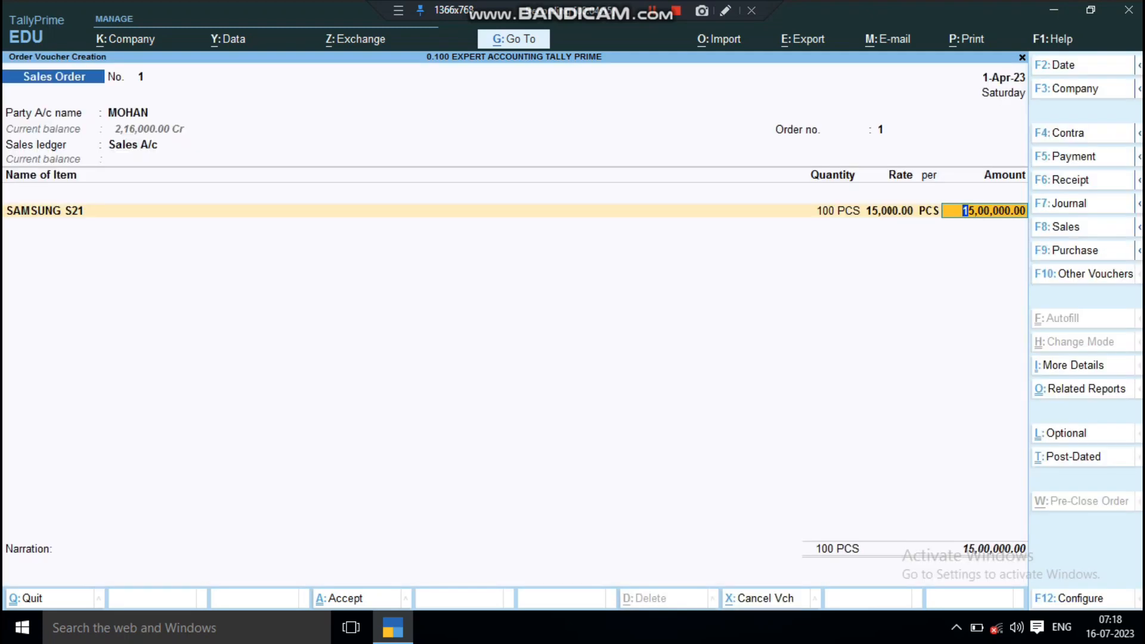
key(Return)
key(Return)
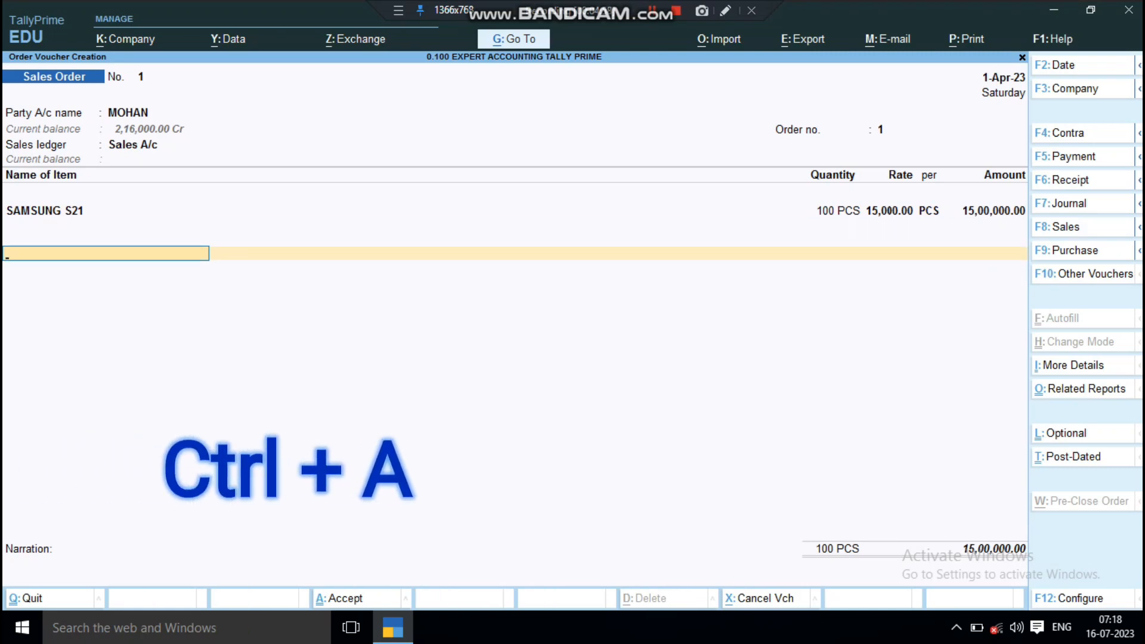
key(ctrl+a)
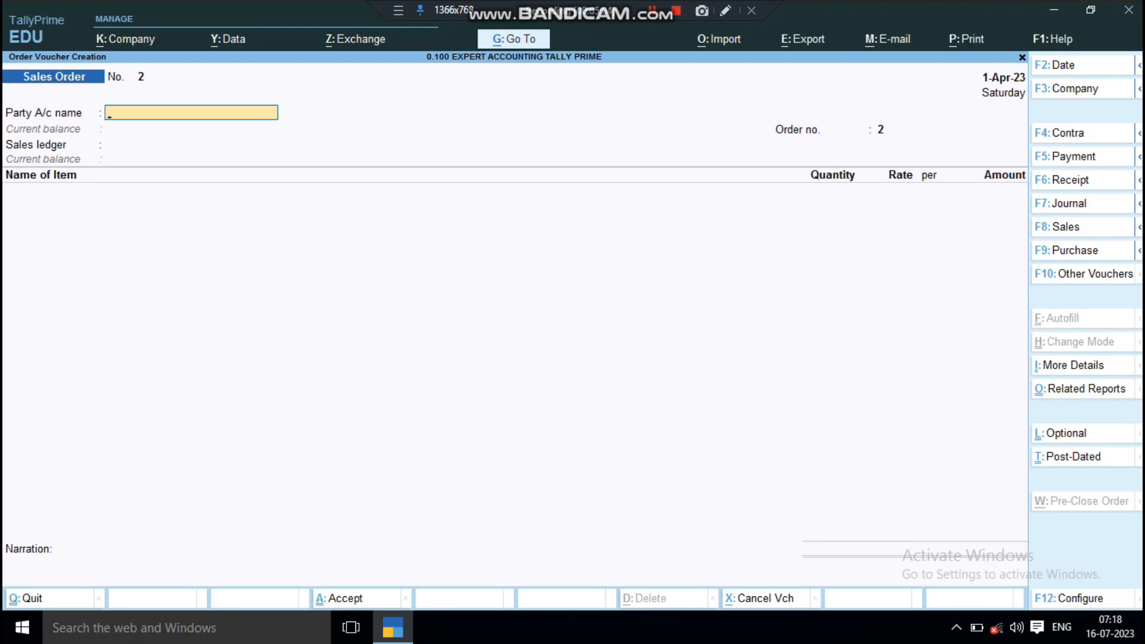
key(Escape)
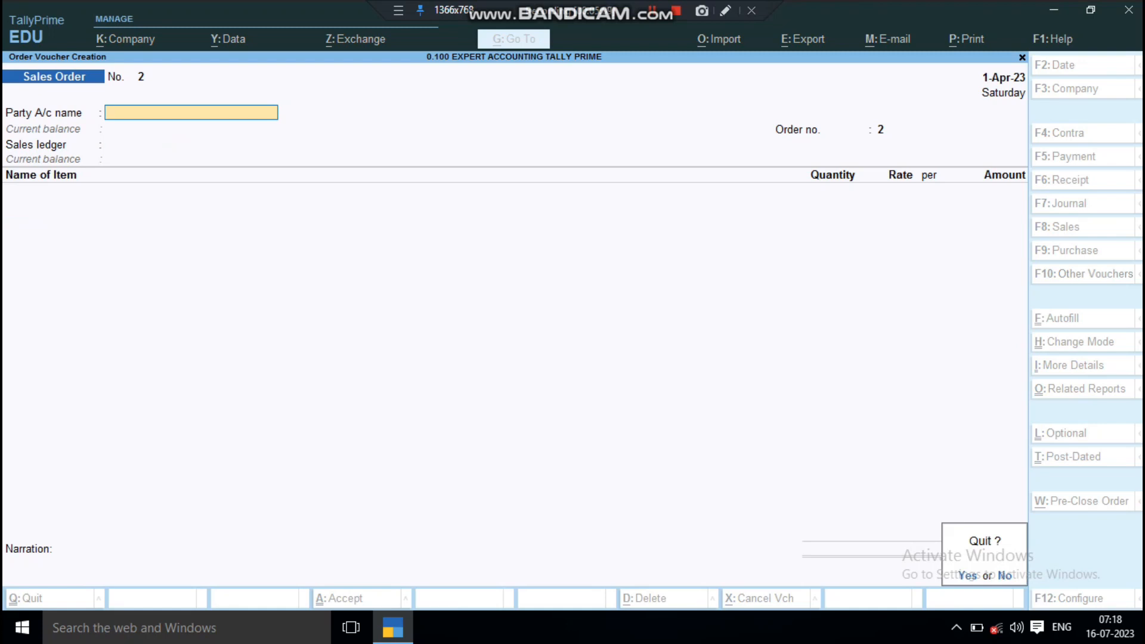
key(y)
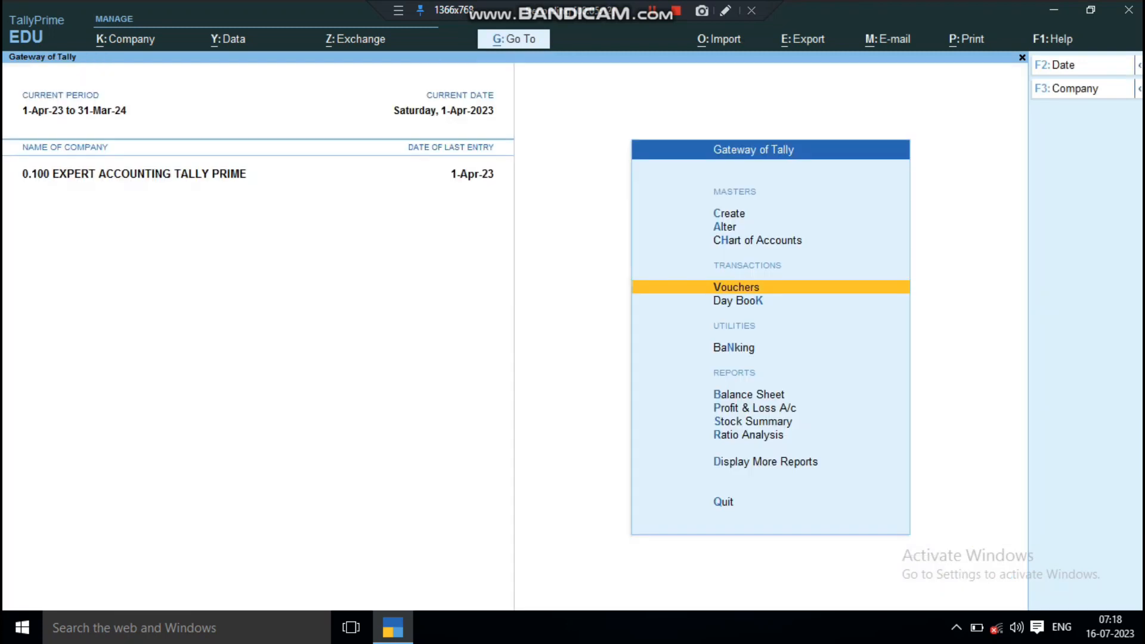
Step: Open the Sales Orders Book from the inventory books reports
key(d)
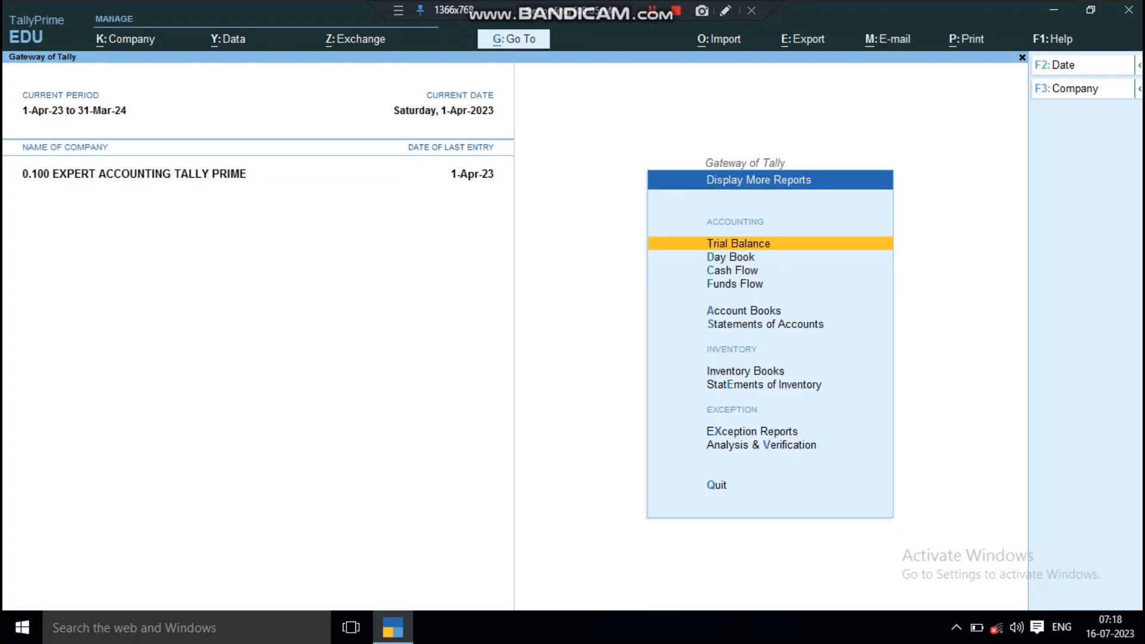
key(Down)
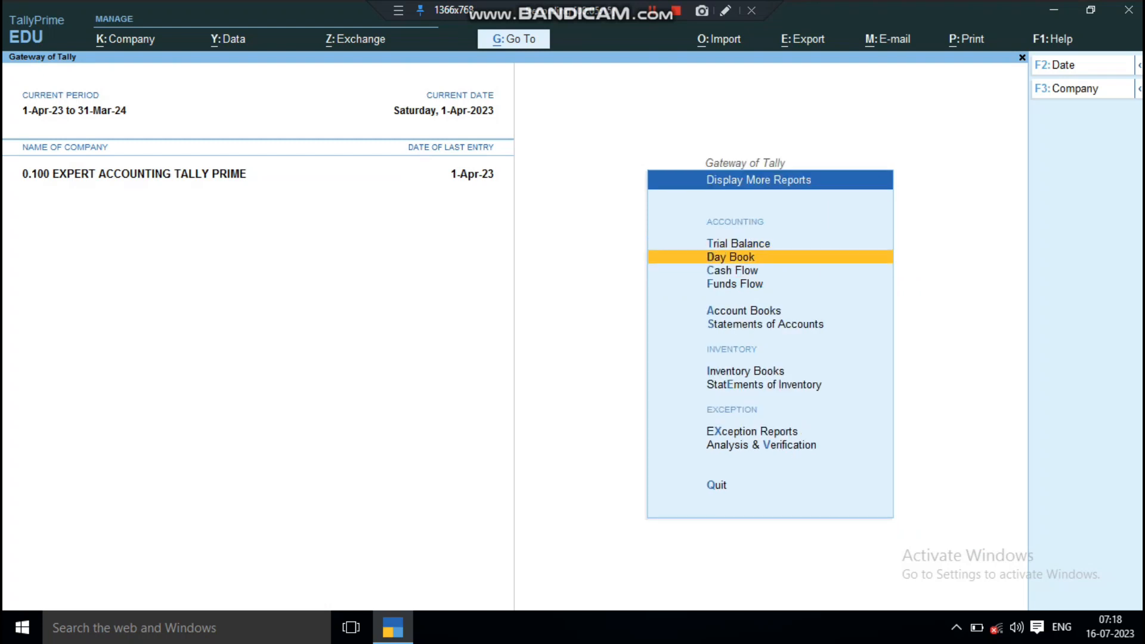
key(Down)
key(Down)
key(Down)
key(Down)
key(Down)
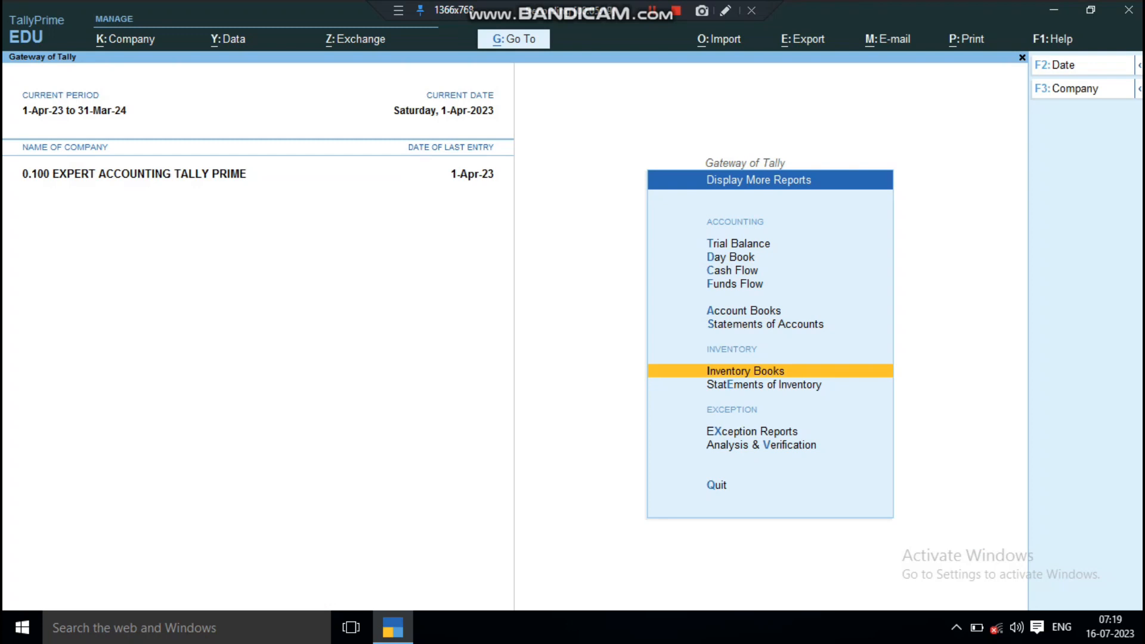
key(Return)
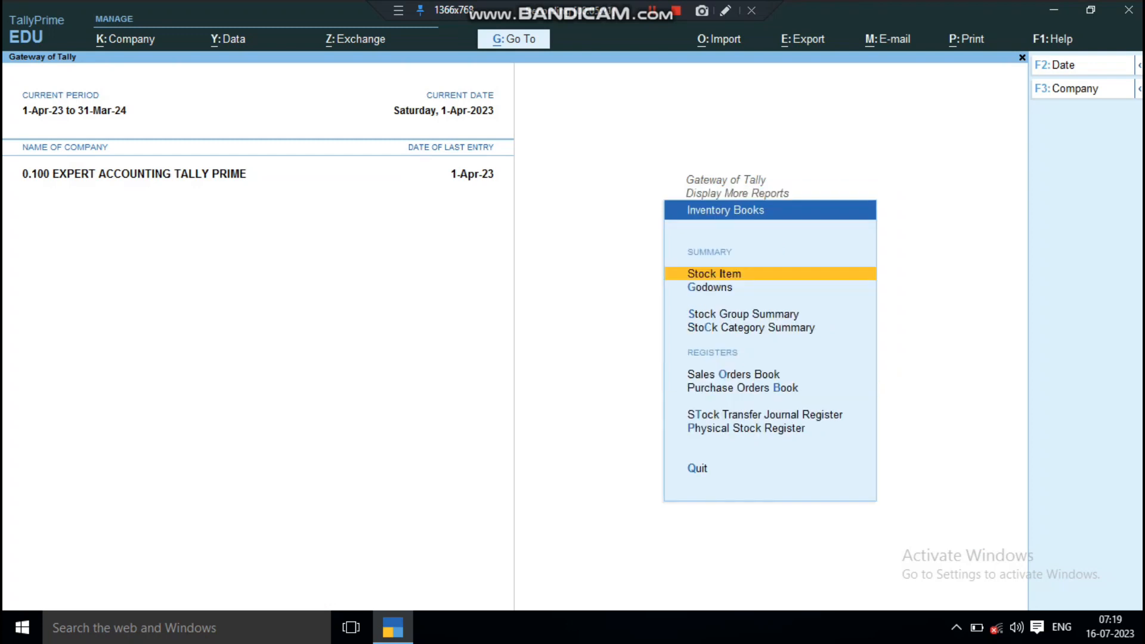
key(Down)
key(Down)
key(Down)
key(Down)
key(Down)
key(Down)
key(Up)
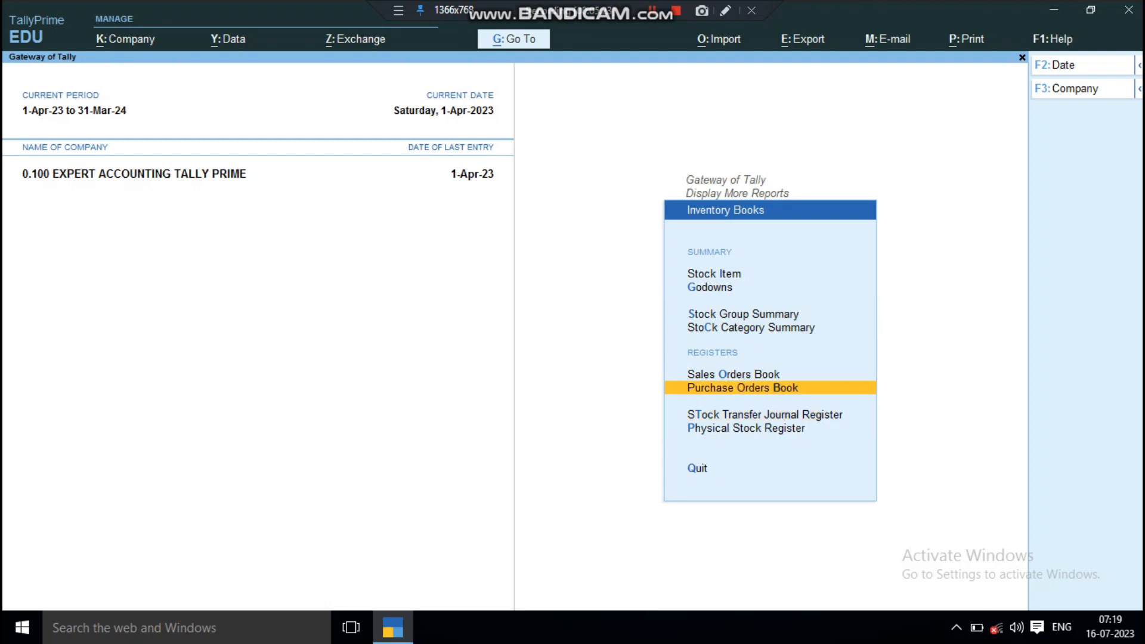
key(Up)
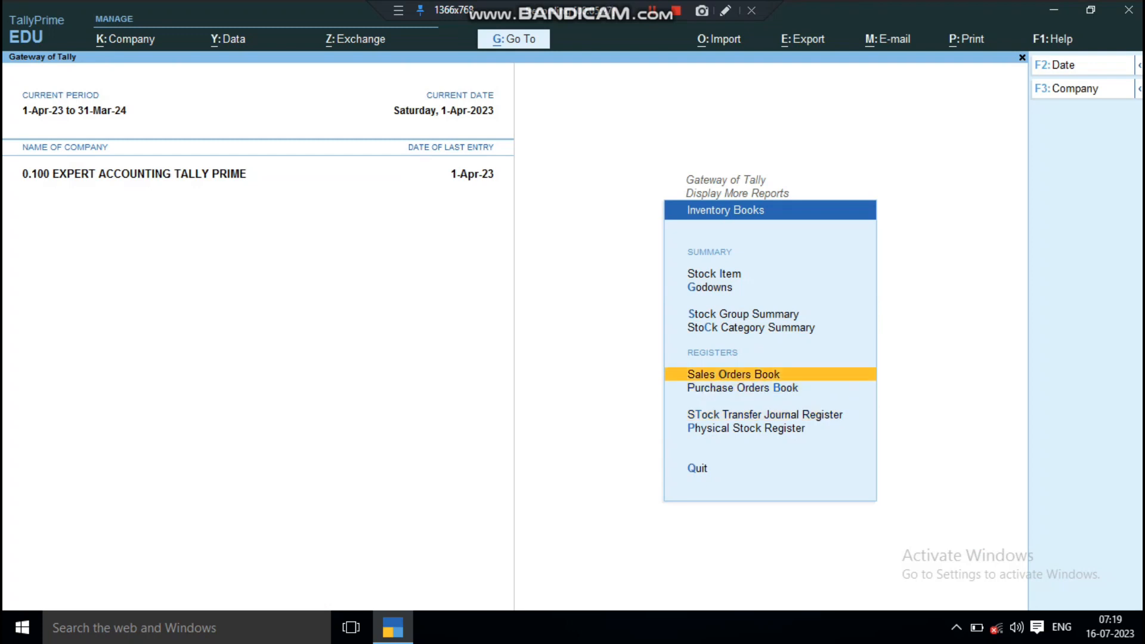
key(Return)
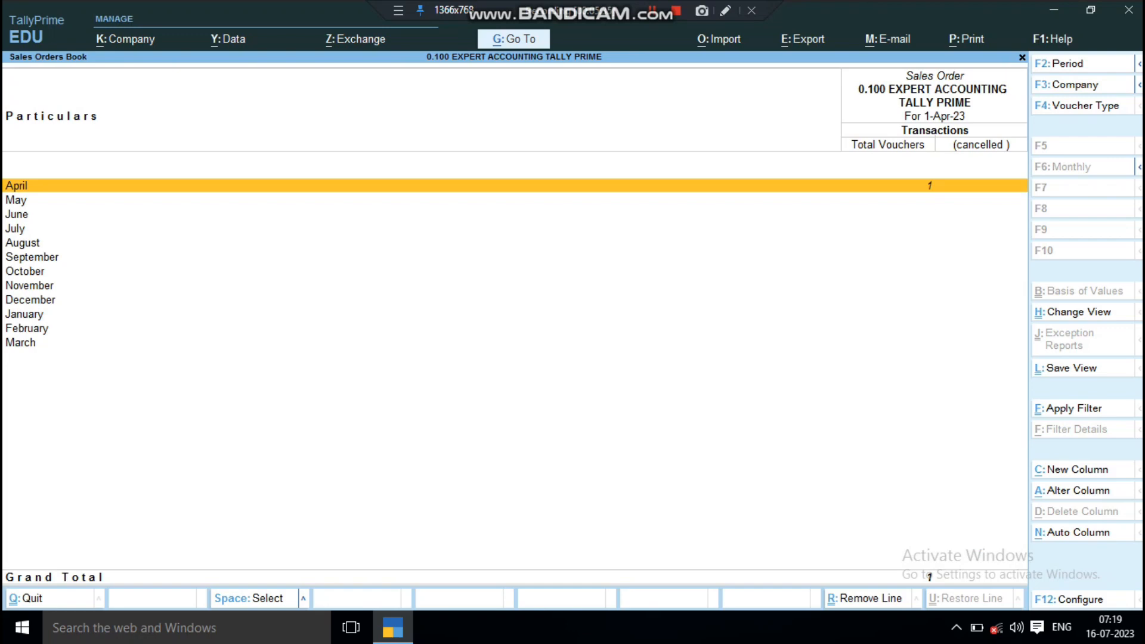
Step: Look through the months of the Sales Orders Book and open April's list of sales order vouchers
key(Down)
key(Down)
key(Down)
key(Down)
key(Down)
key(Down)
key(Down)
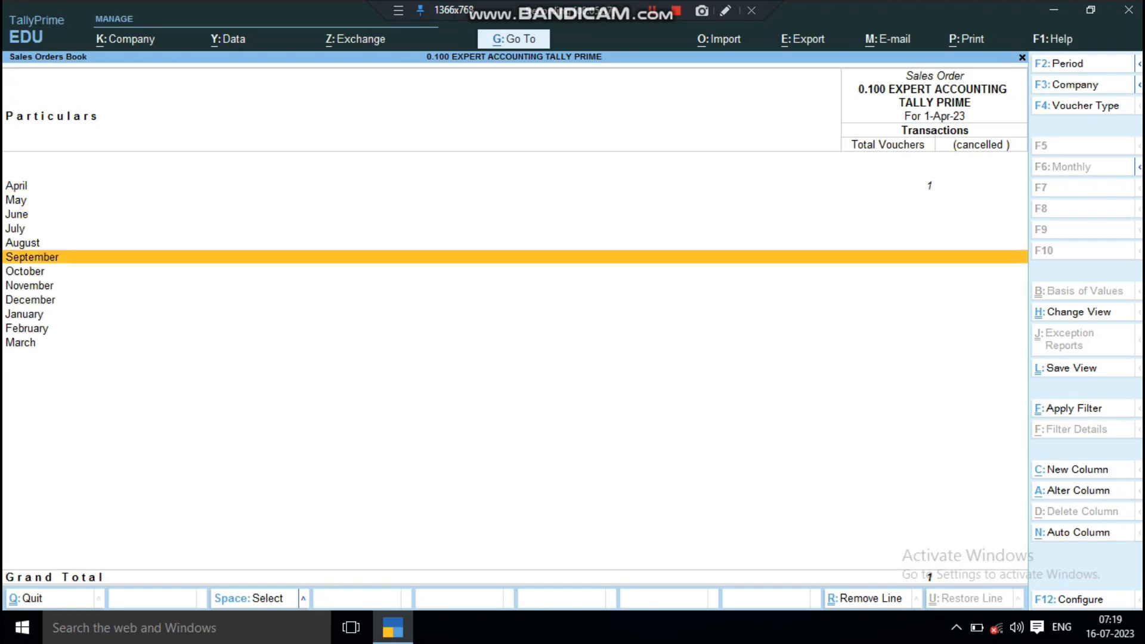
key(Down)
key(Down)
key(Down)
key(Down)
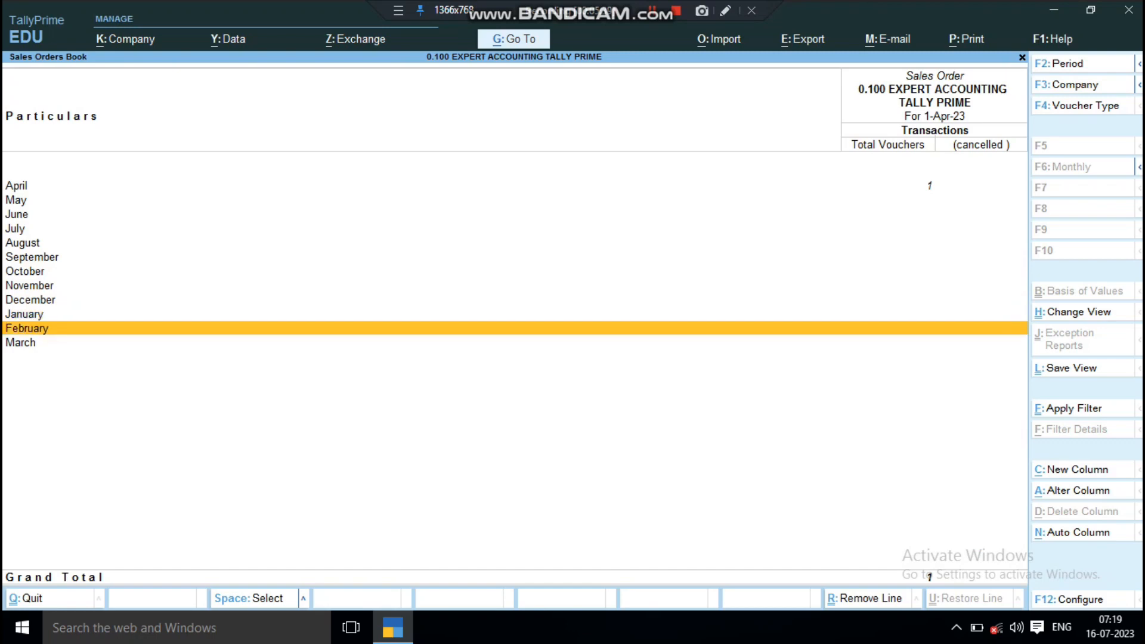
key(Up)
key(Up)
key(Up)
key(Up)
key(Up)
key(Up)
key(Up)
key(Up)
key(Up)
key(Up)
key(Up)
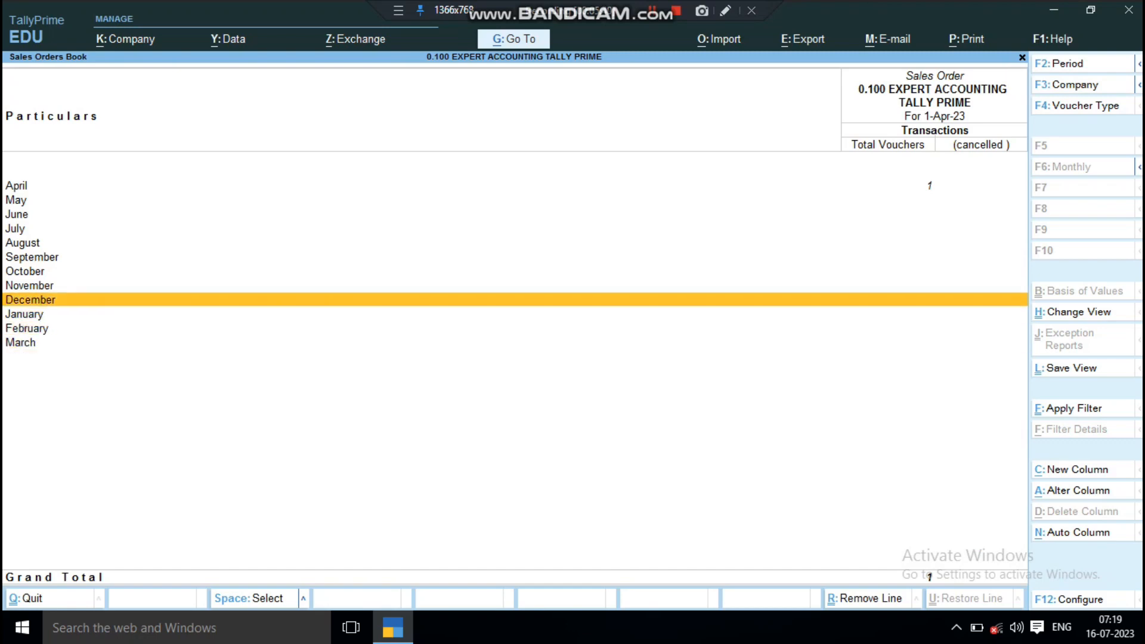
key(Return)
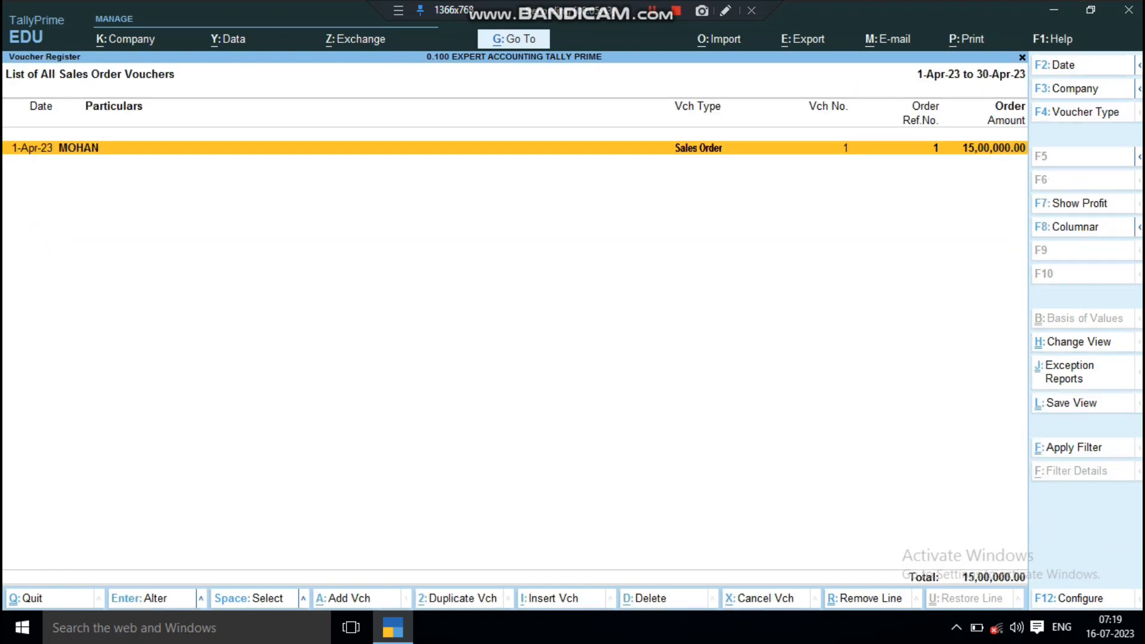
Step: View the customer's sales order voucher without altering it, and return to the additional reports list
key(Return)
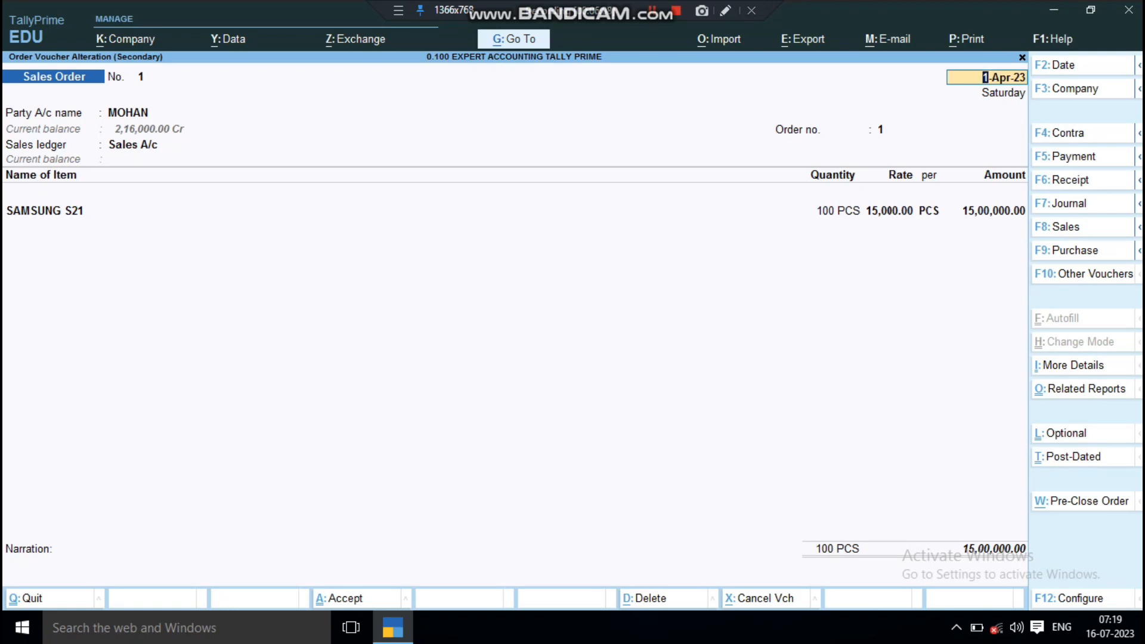
key(Escape)
key(y)
key(Escape)
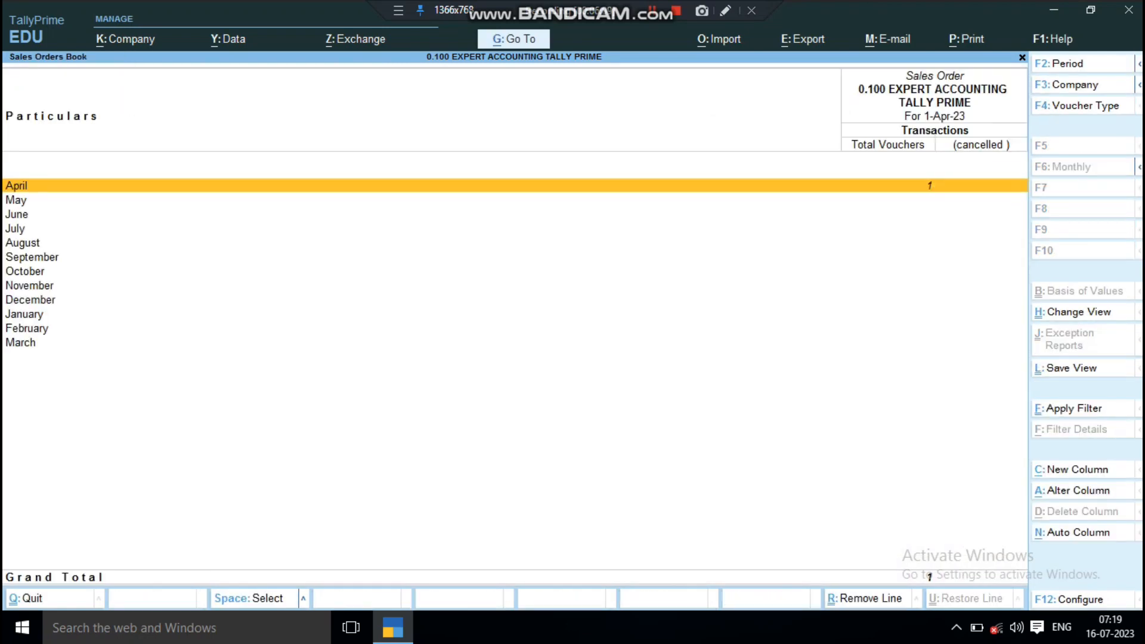
key(Escape)
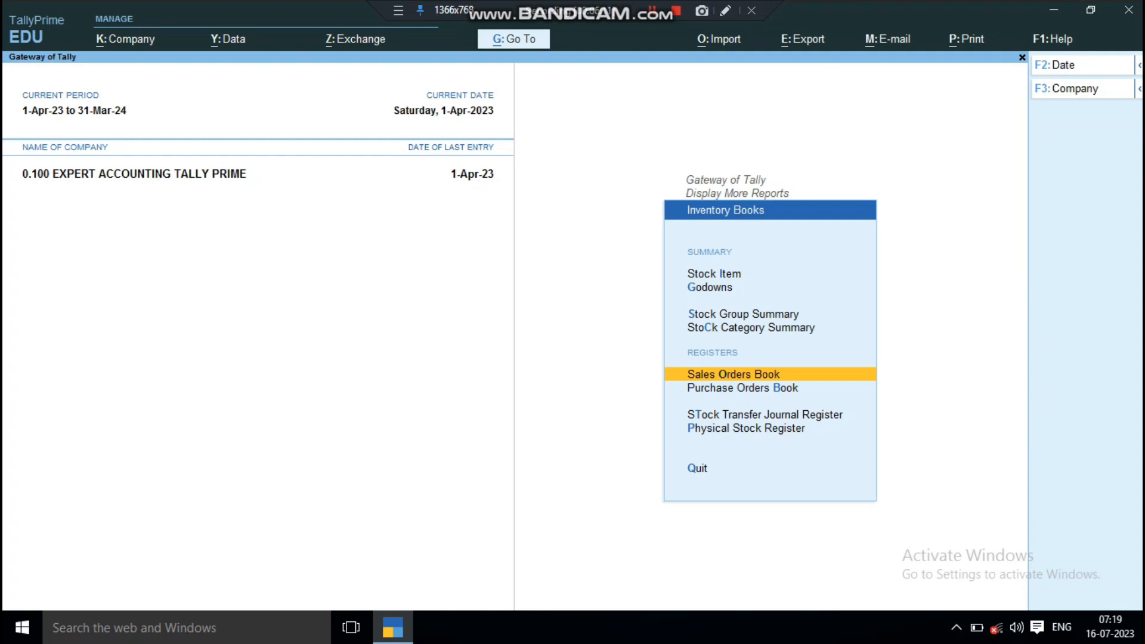
key(Escape)
Step: Open the Sales Order Outstandings reports from the statements of inventory
key(Down)
key(Down)
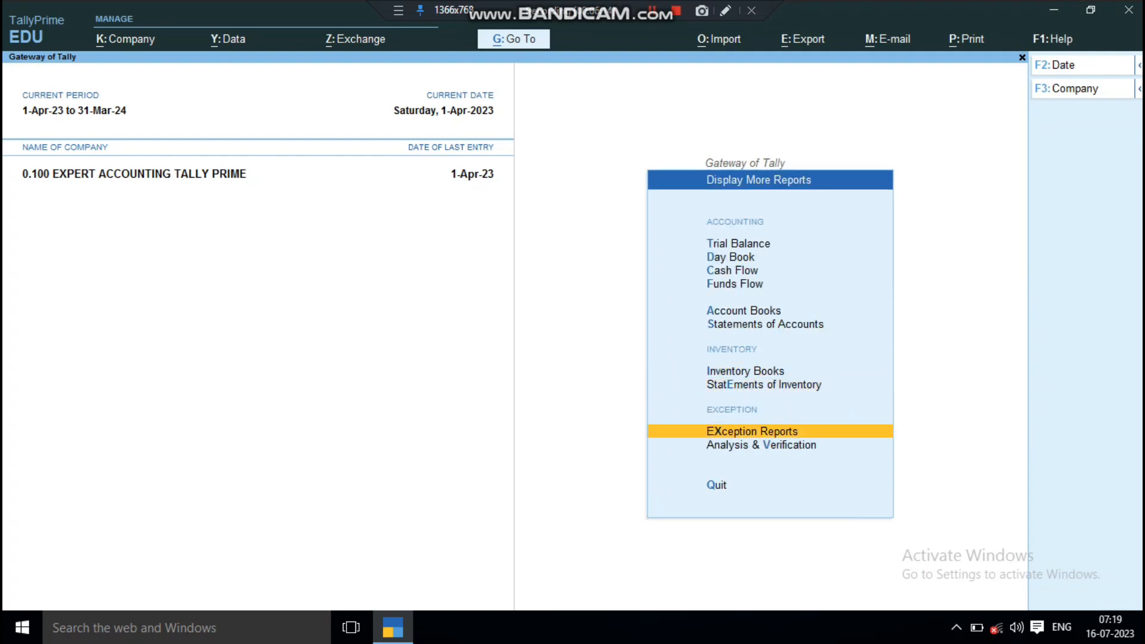
key(Up)
key(Up)
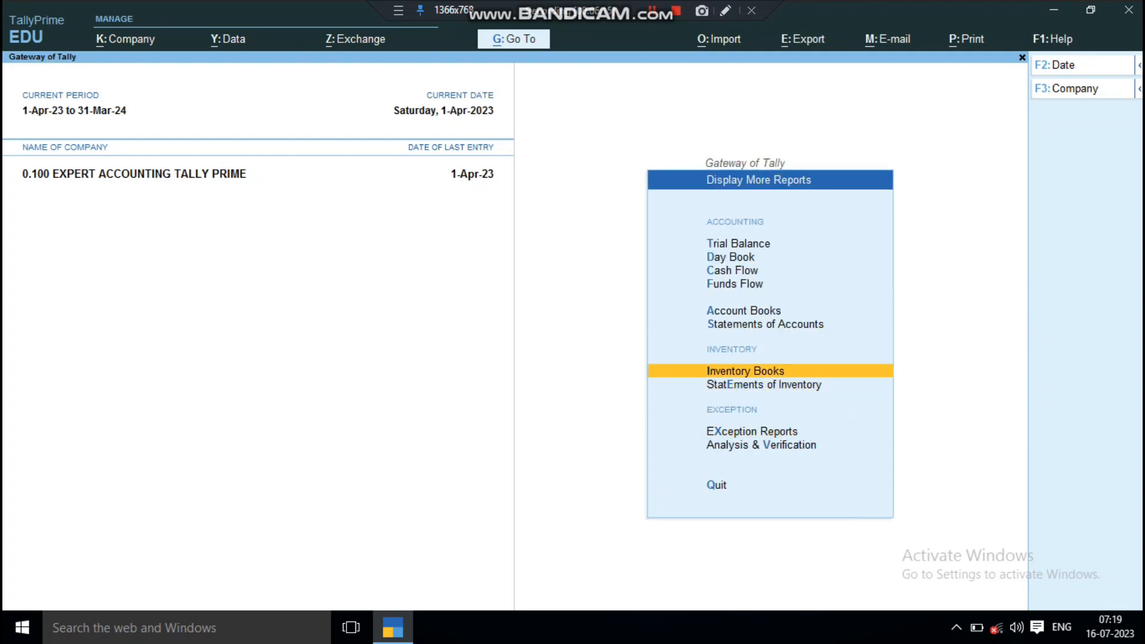
key(Down)
key(Return)
key(Down)
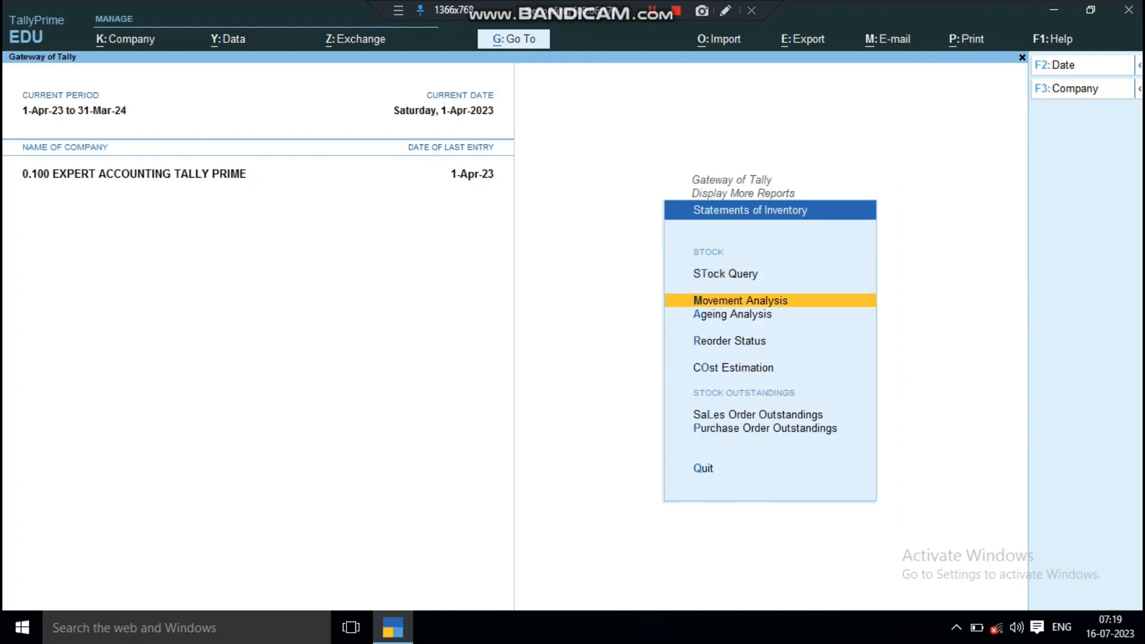
key(Down)
key(Down)
key(Down)
key(Down)
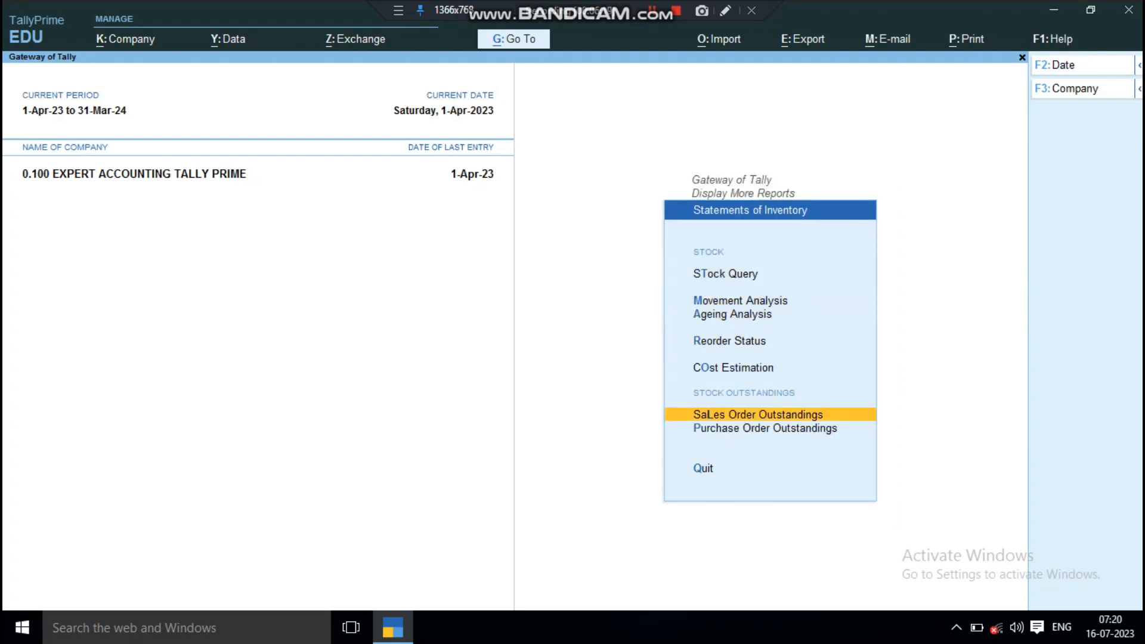
key(Return)
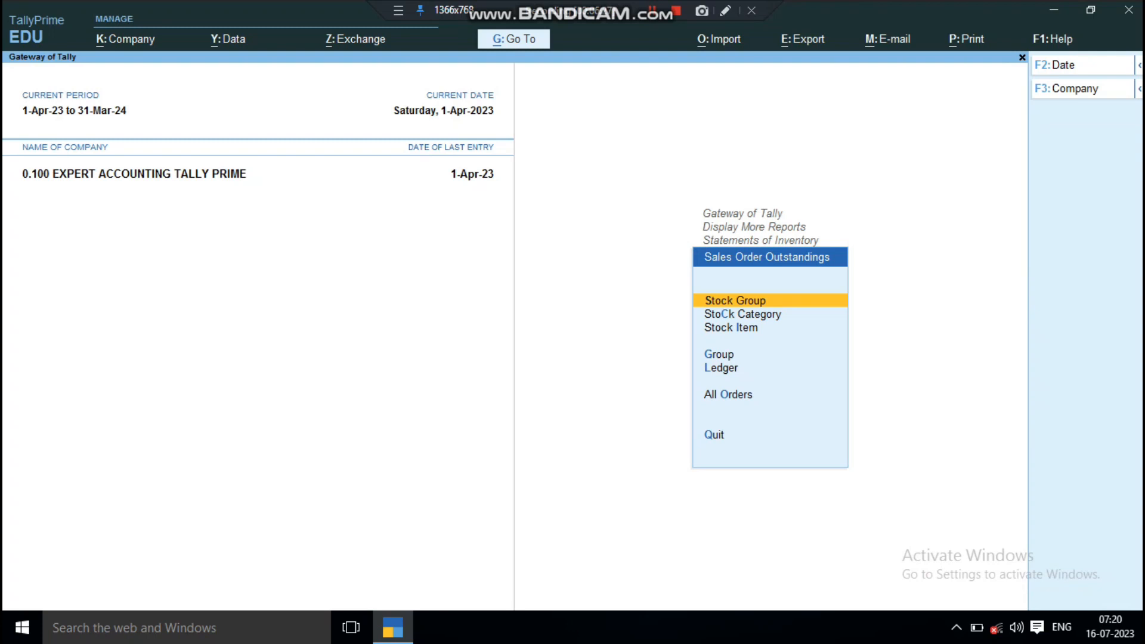
Step: Display the outstanding sales orders by ledger for the order's customer
key(Down)
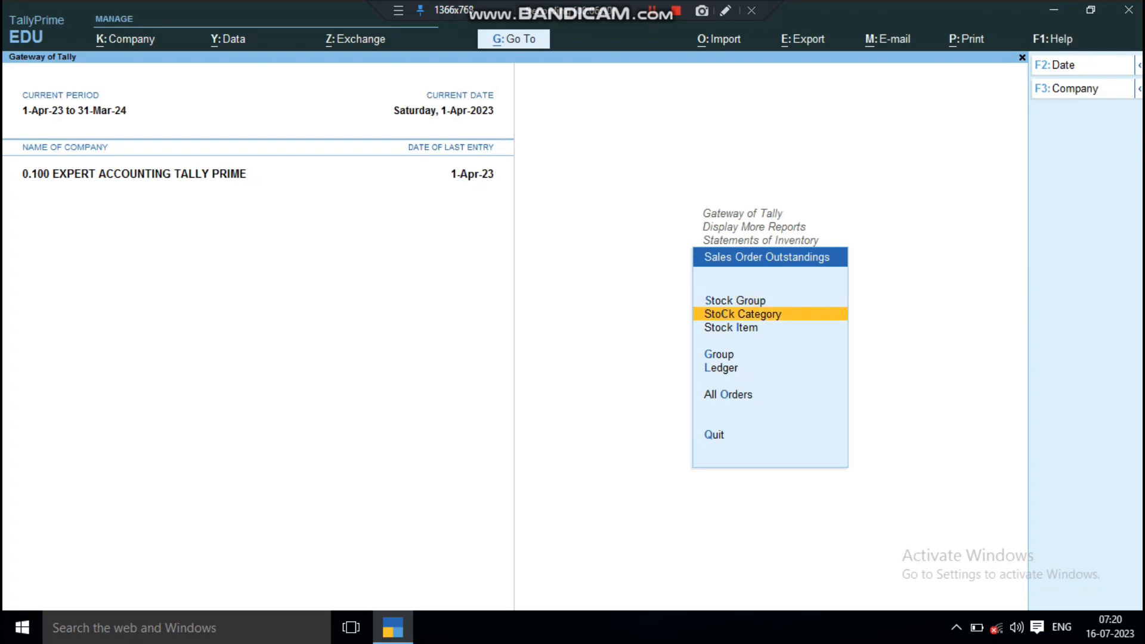
key(Down)
key(Down)
key(Down)
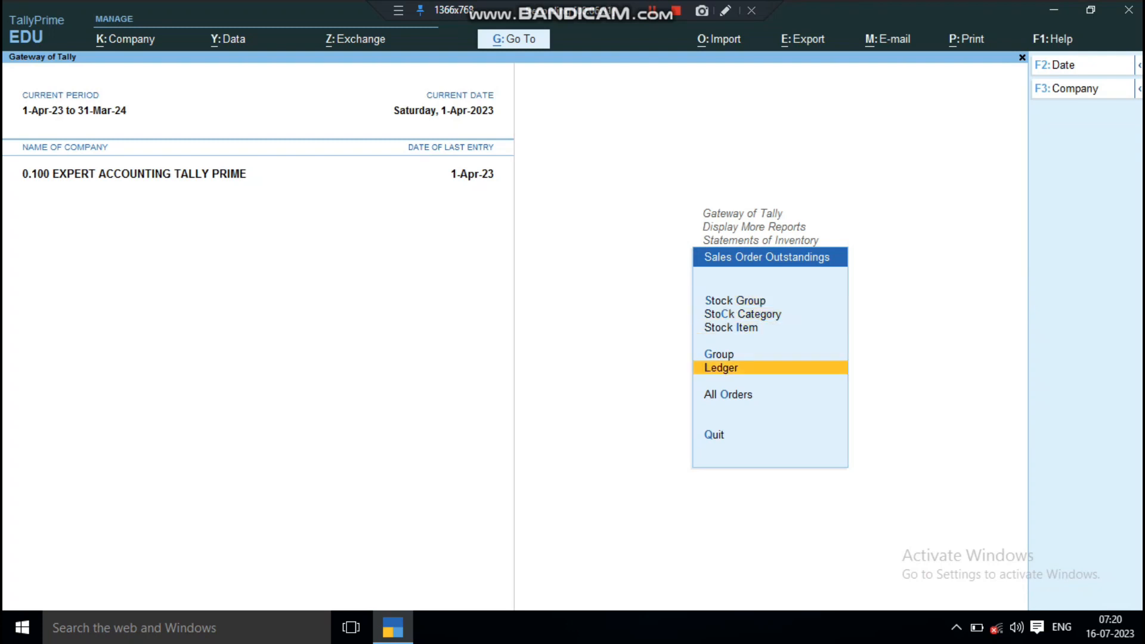
key(Down)
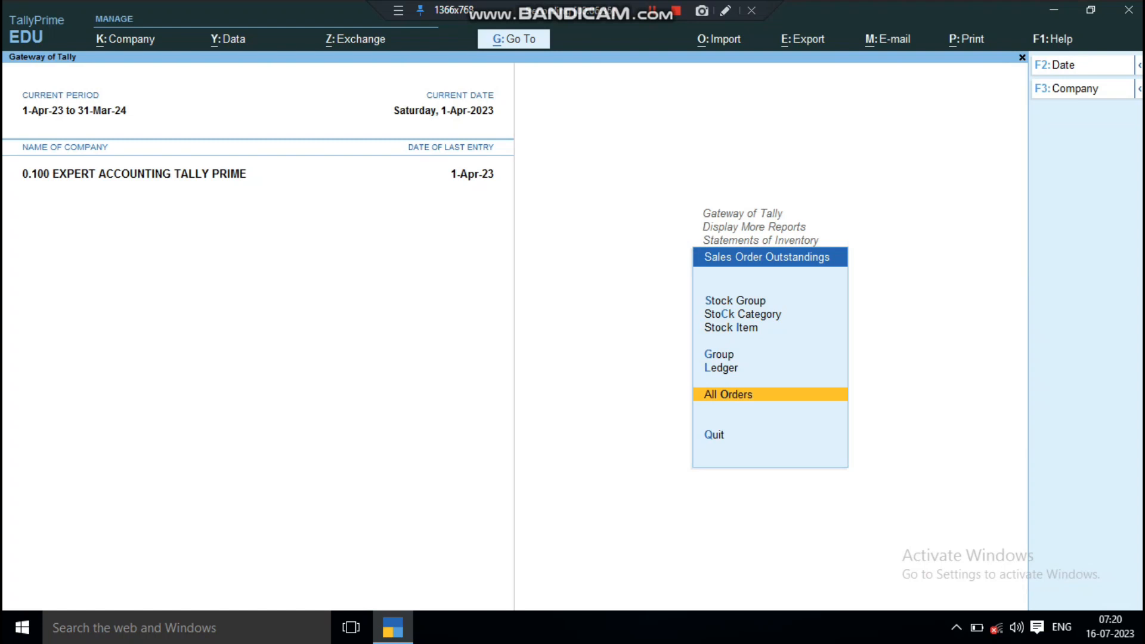
key(Up)
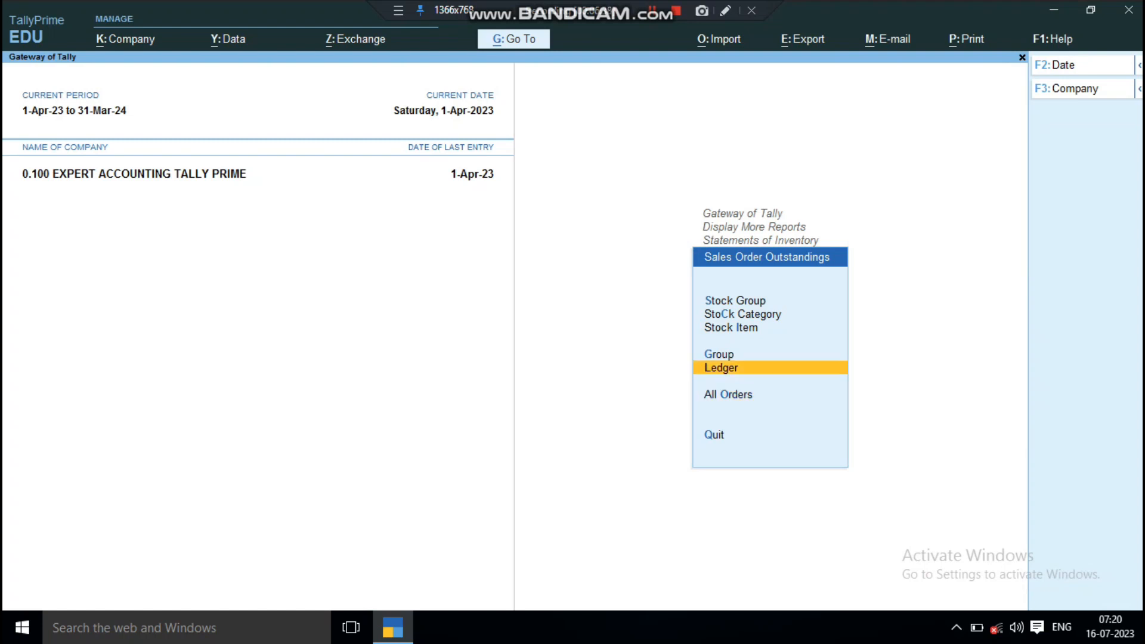
key(Return)
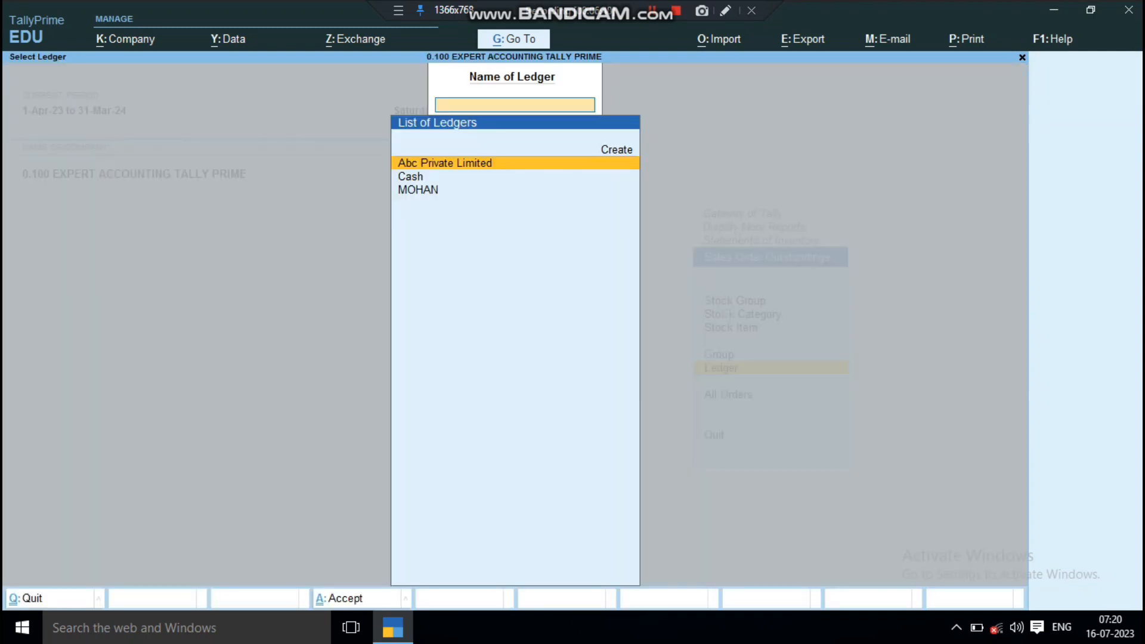
key(Down)
key(Down)
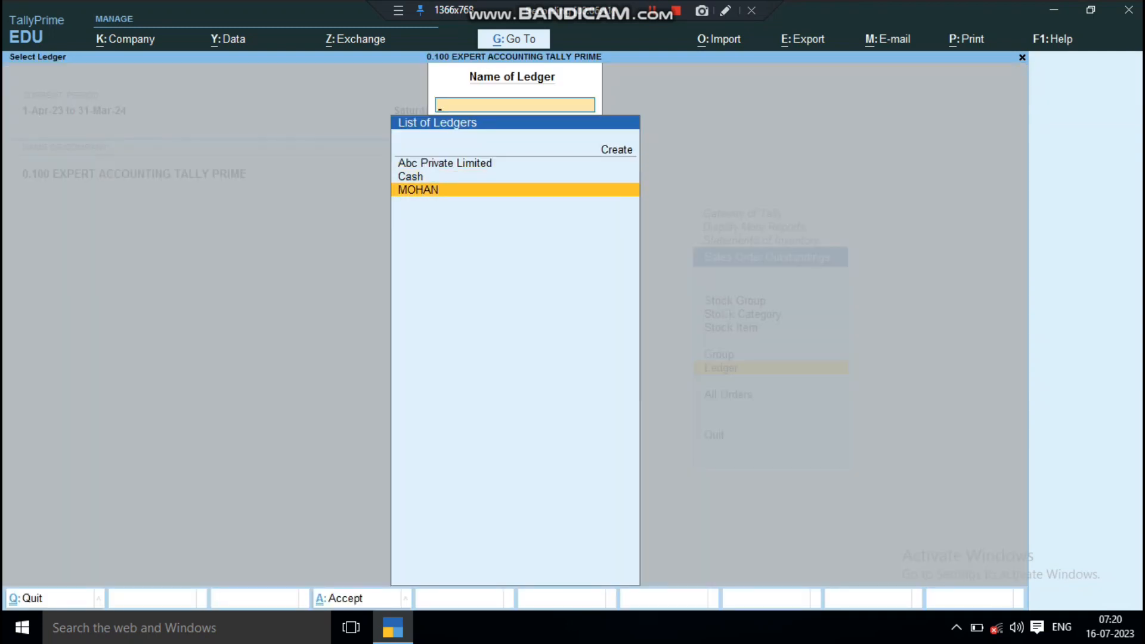
key(Return)
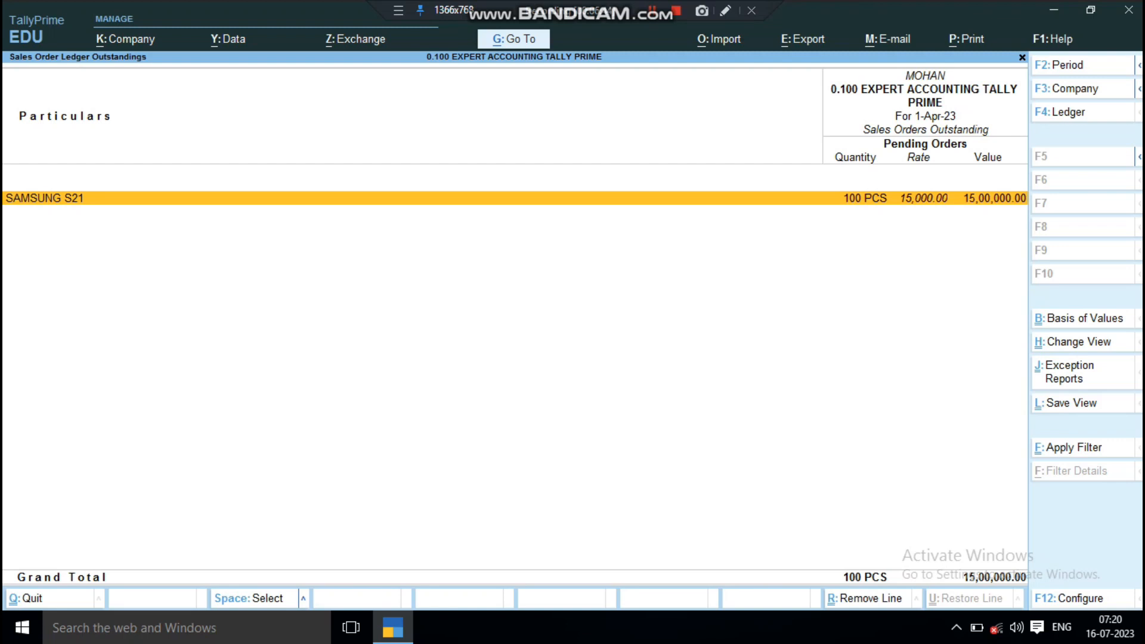
Step: Examine the pending SAMSUNG S21 order with its voucher breakdown expanded, and return to the Gateway of Tally
key(Return)
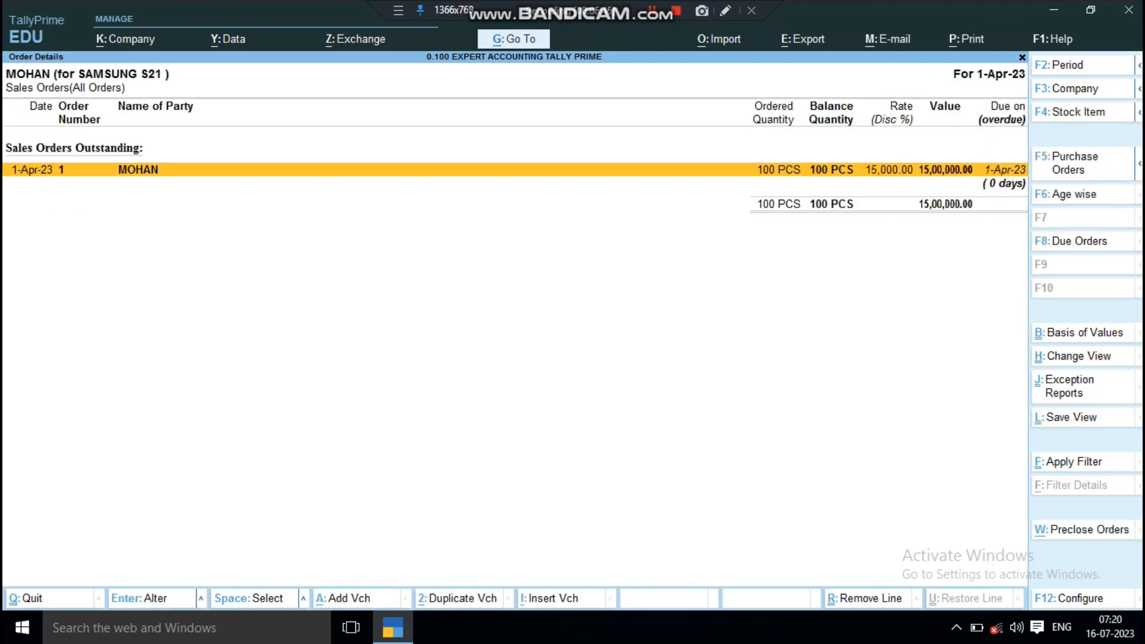
key(alt+F5)
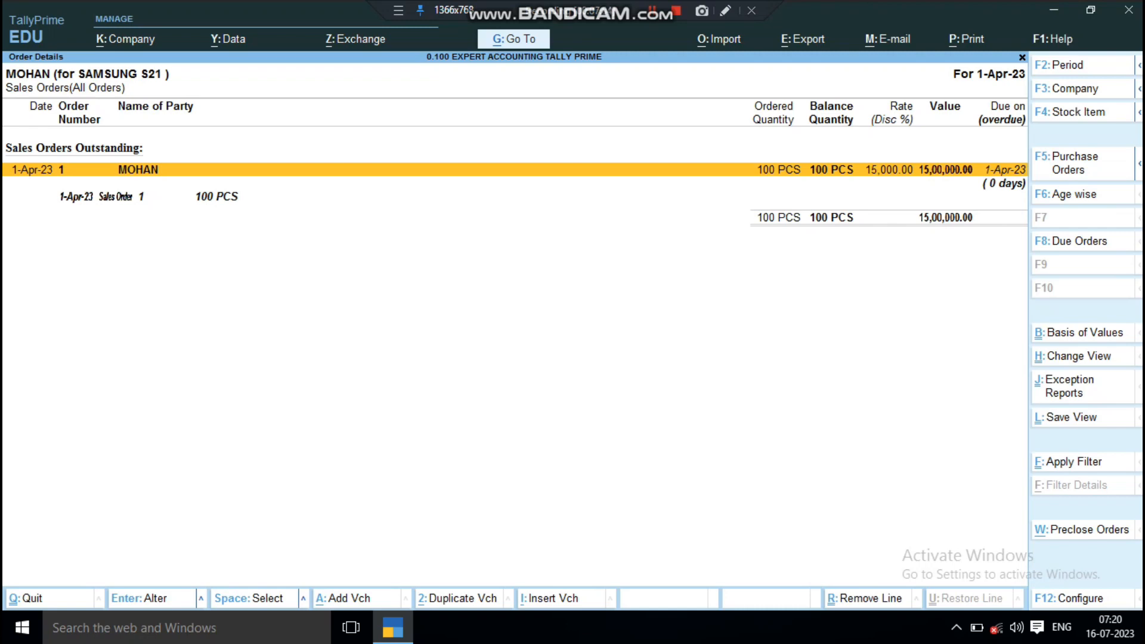
key(Down)
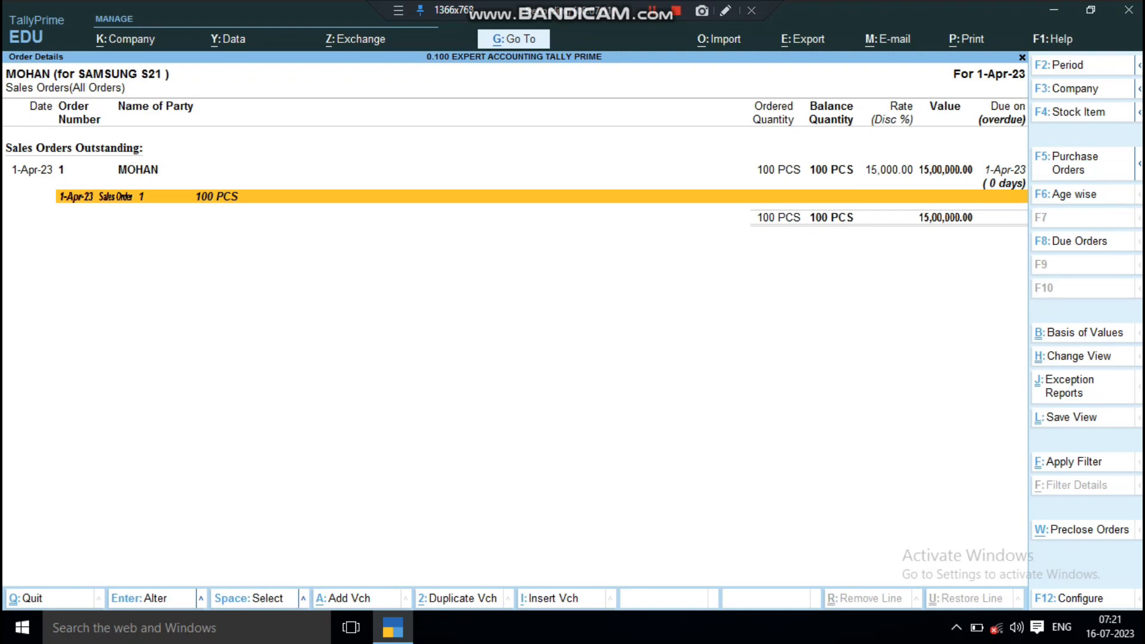
key(Escape)
key(Escape)
key(Escape)
key(Escape)
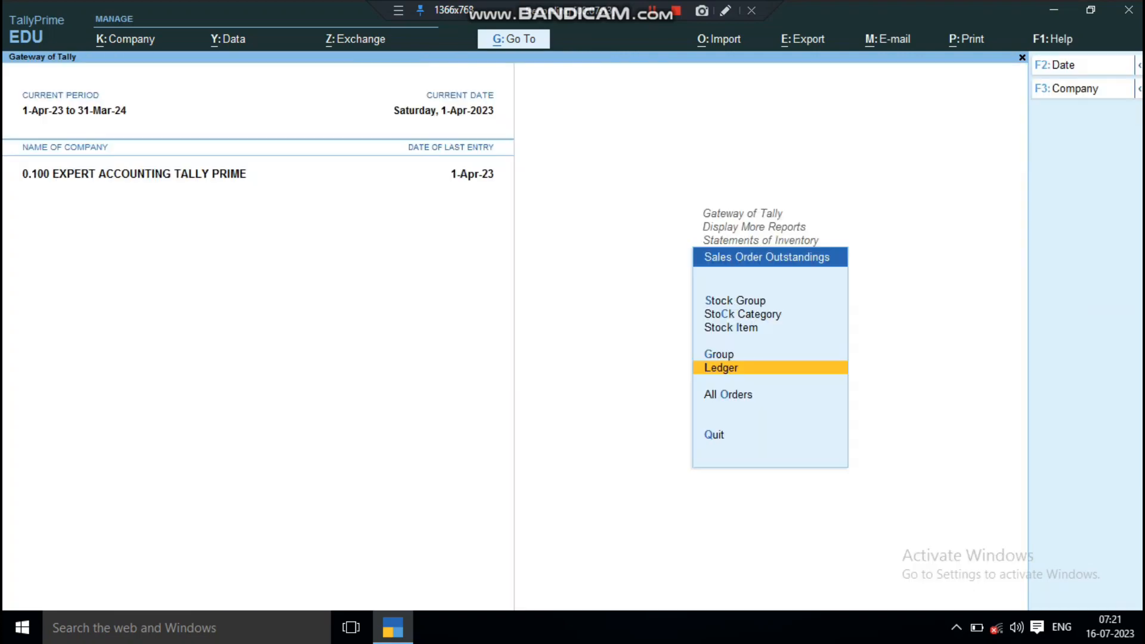
key(Escape)
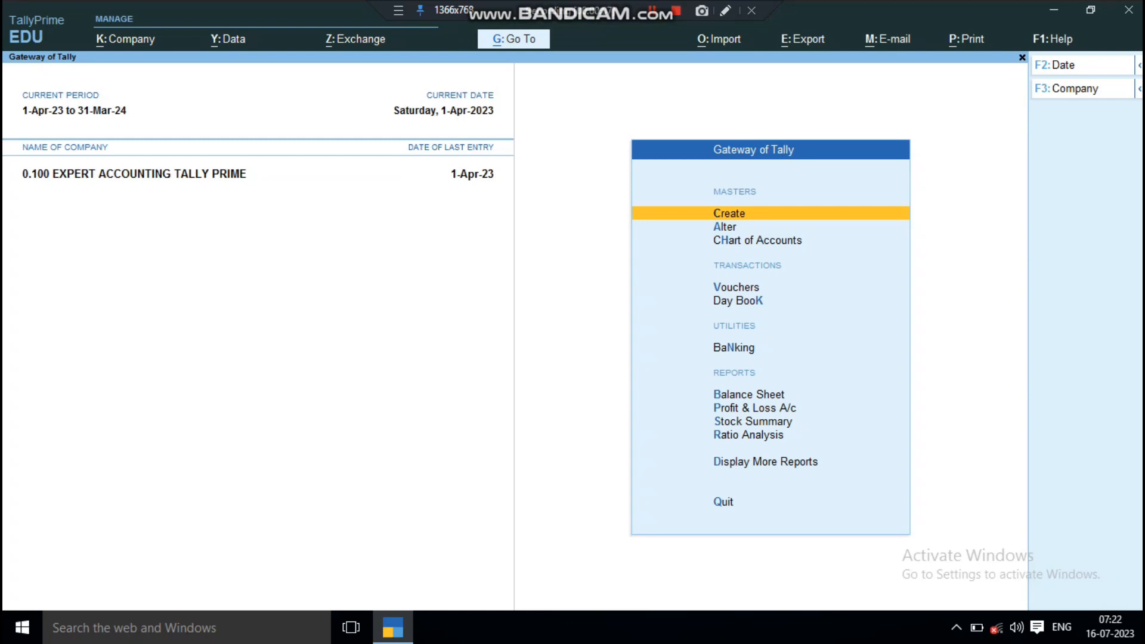
Step: Open voucher creation from the Gateway of Tally and switch to the Sales voucher type
key(Down)
key(Down)
key(Down)
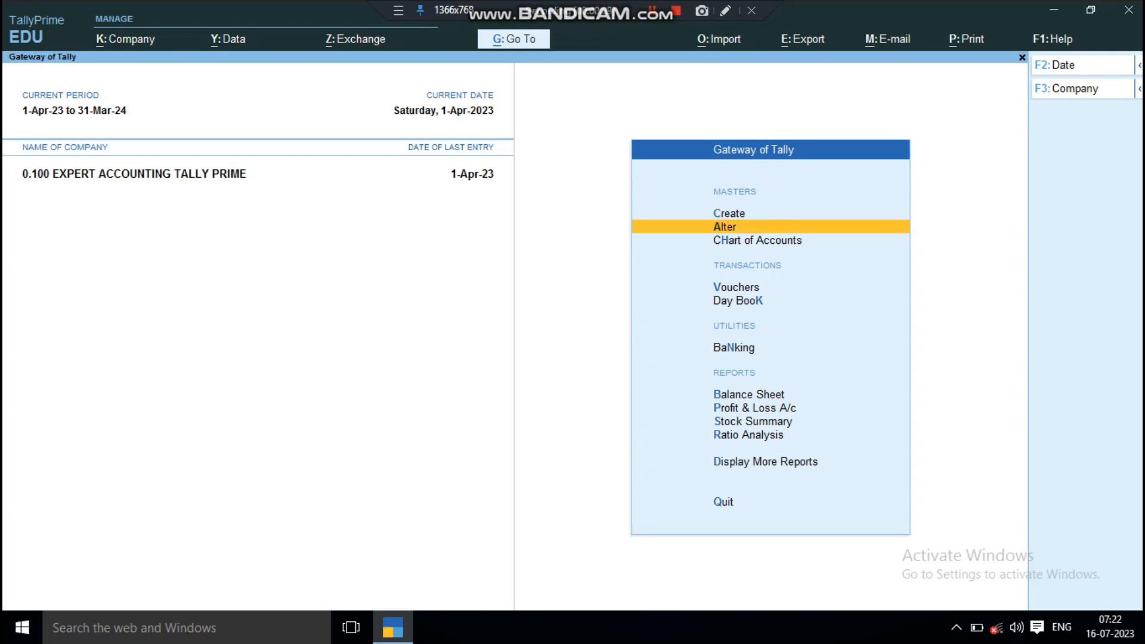
key(Return)
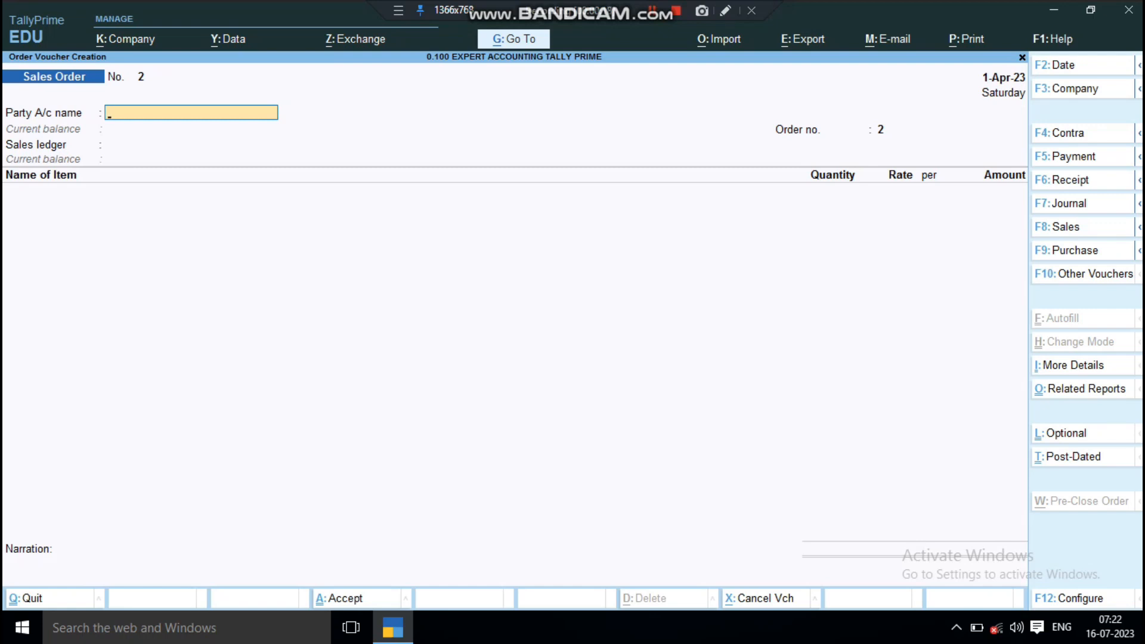
key(F8)
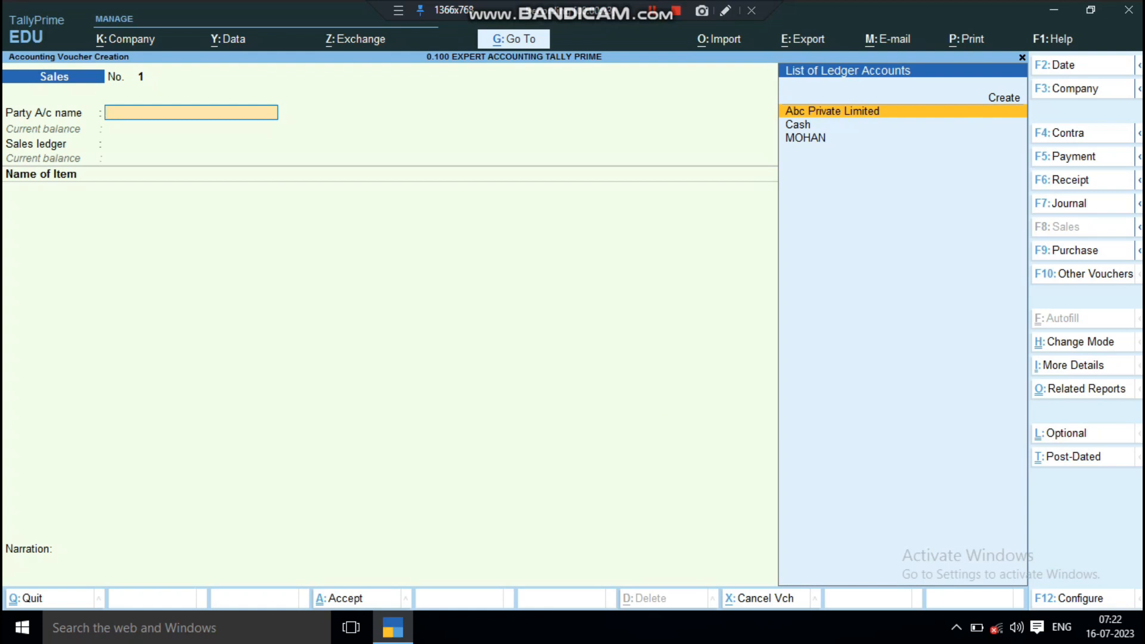
Step: Choose the order's customer as the party with Sales A/c as sales ledger, leaving dispatch details blank and keeping the default party details
key(Down)
key(Down)
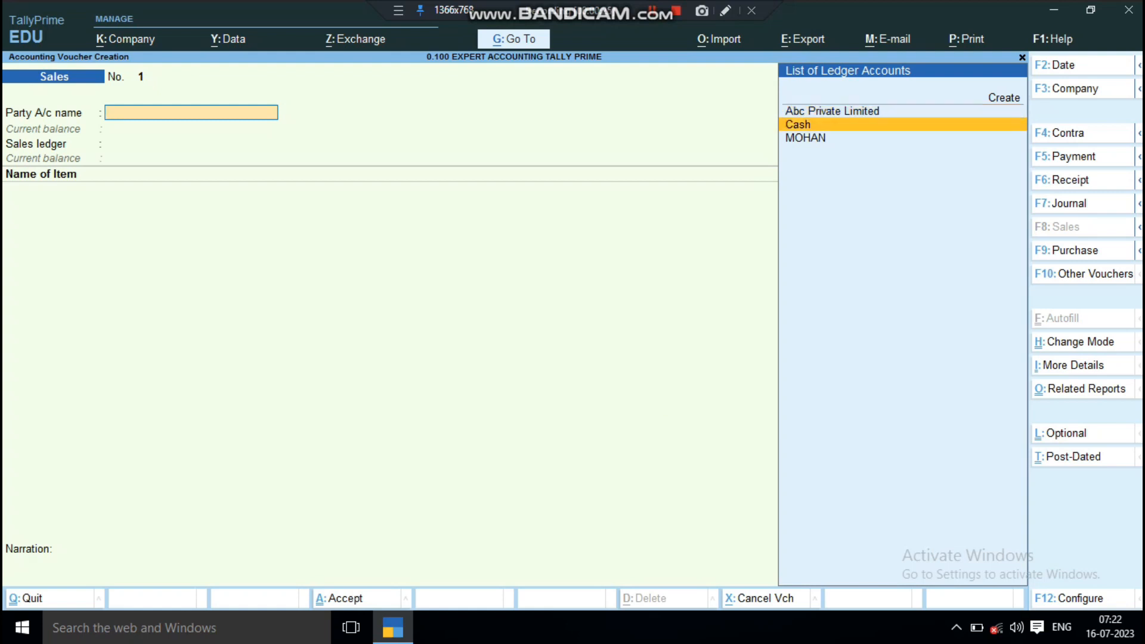
key(Return)
key(Return)
key(Return)
key(Return)
key(Return)
key(Return)
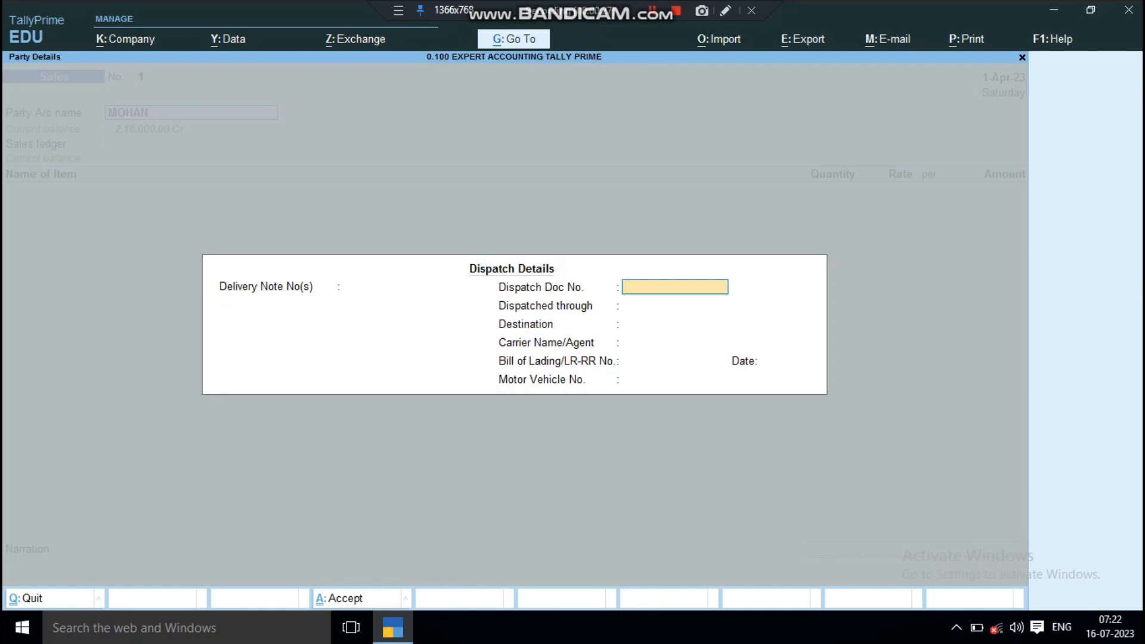
key(Return)
key(Return)
key(Return)
key(Return)
key(Return)
key(Return)
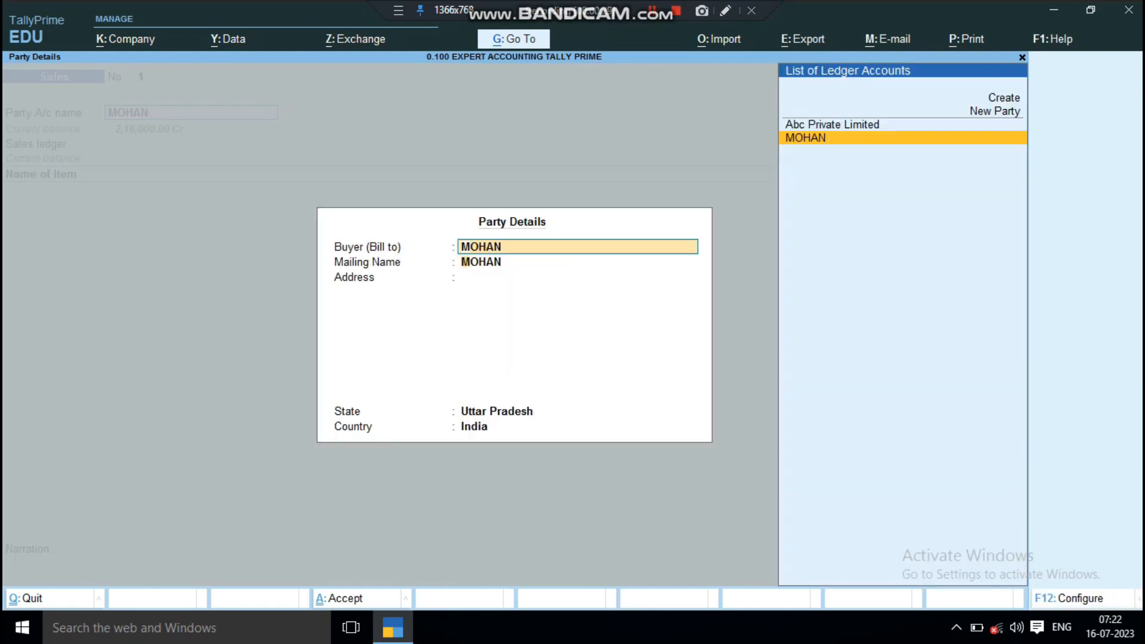
key(Return)
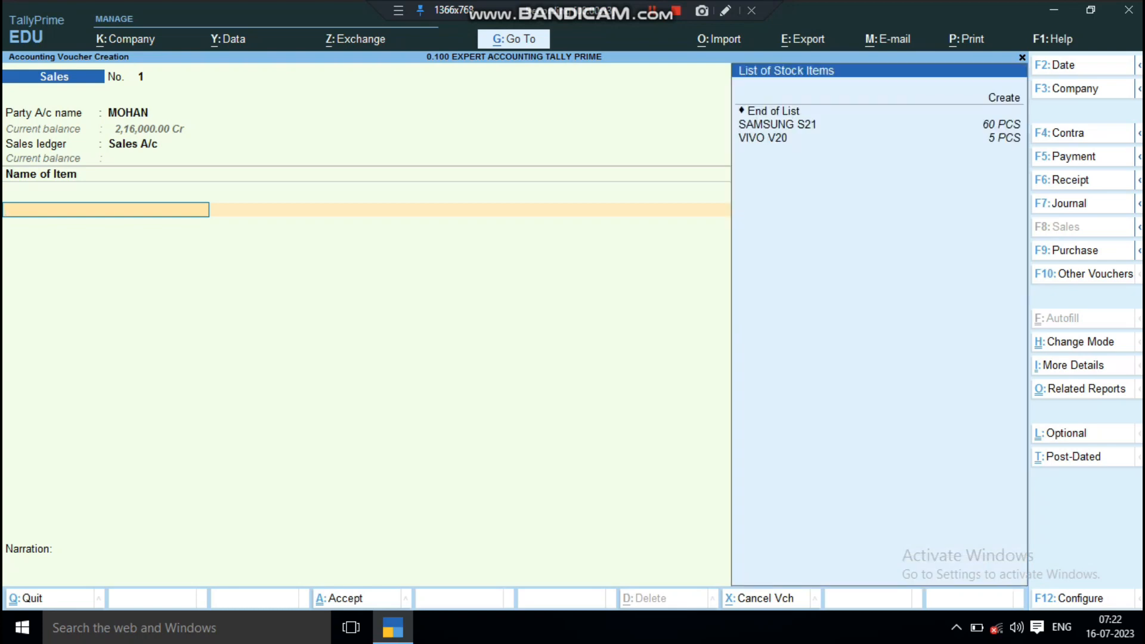
Step: Add the stock item SAMSUNG S21 to the sales voucher and allocate it against sales order no. 1
key(Down)
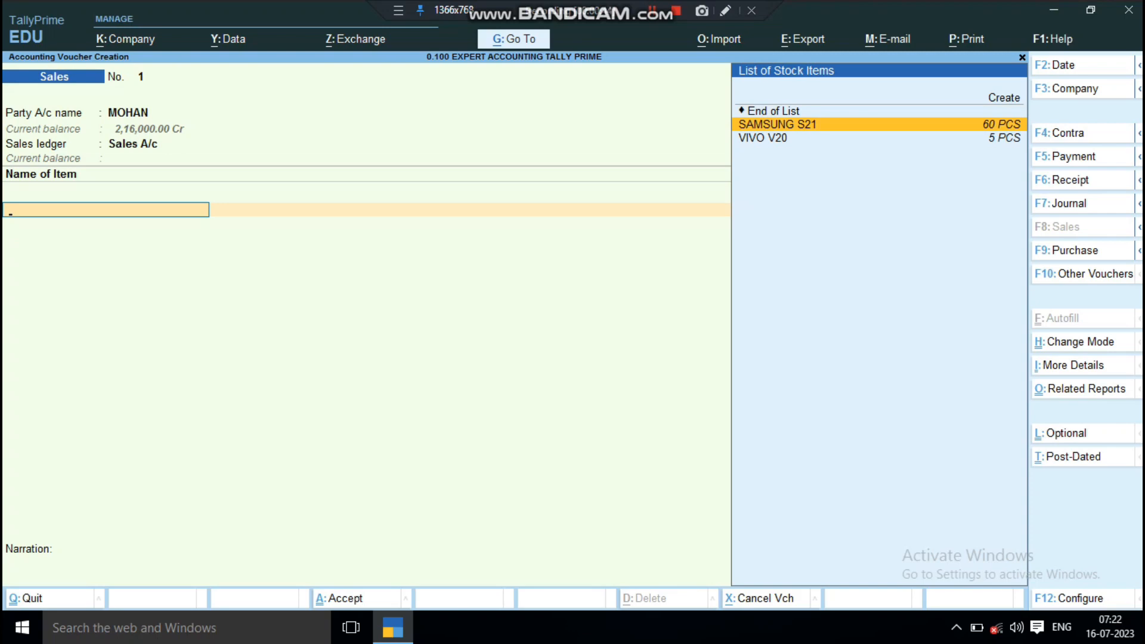
key(Return)
key(Return)
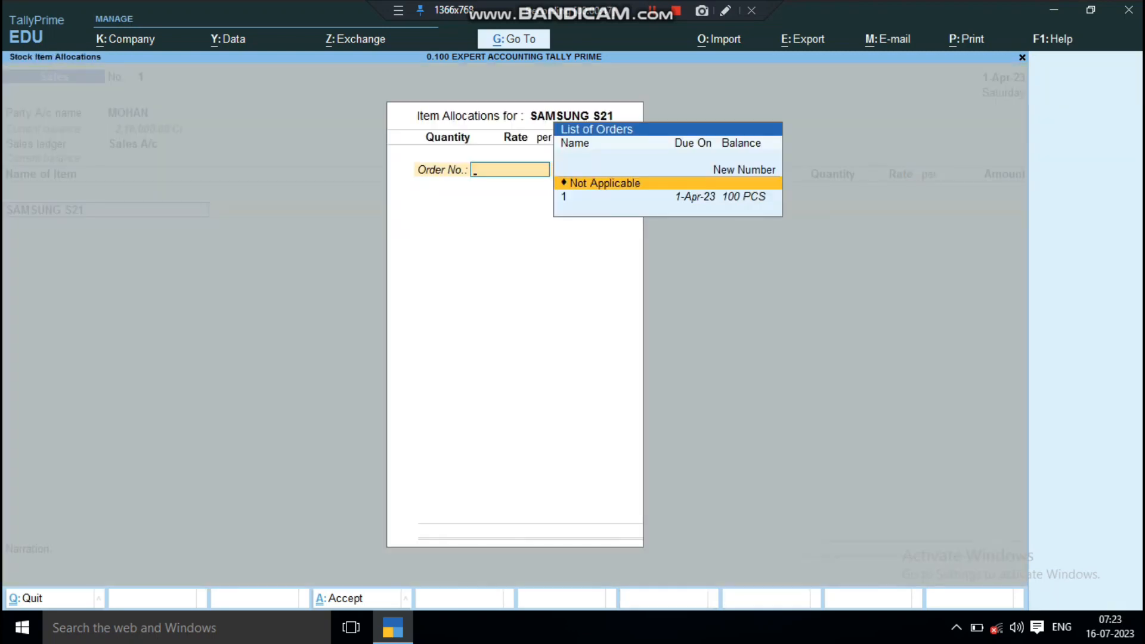
key(Down)
key(Up)
key(Down)
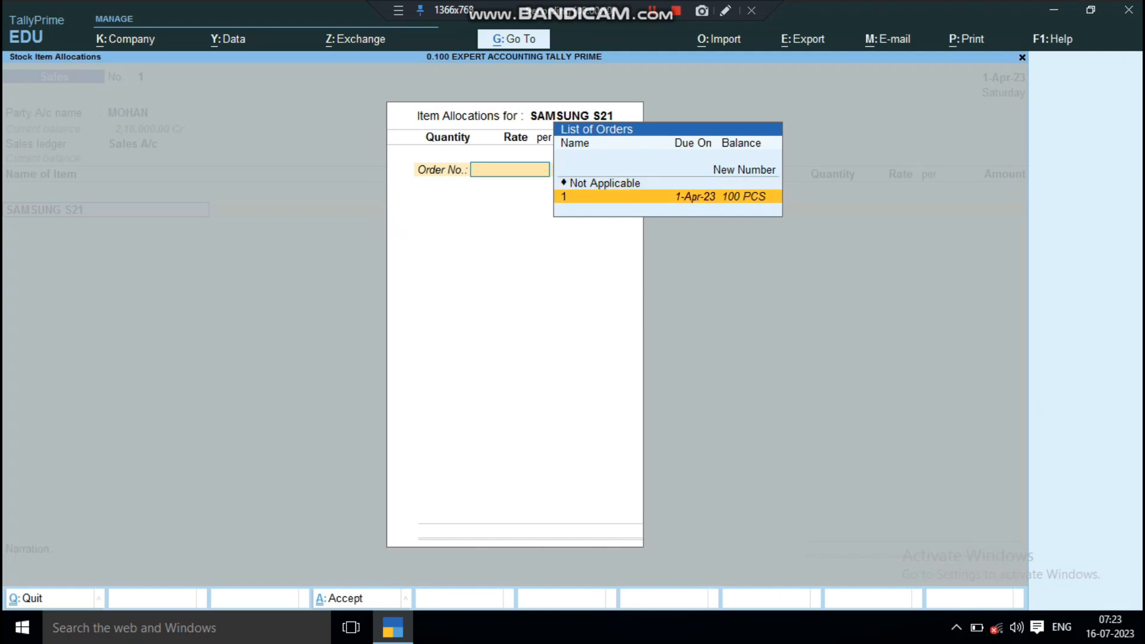
key(Return)
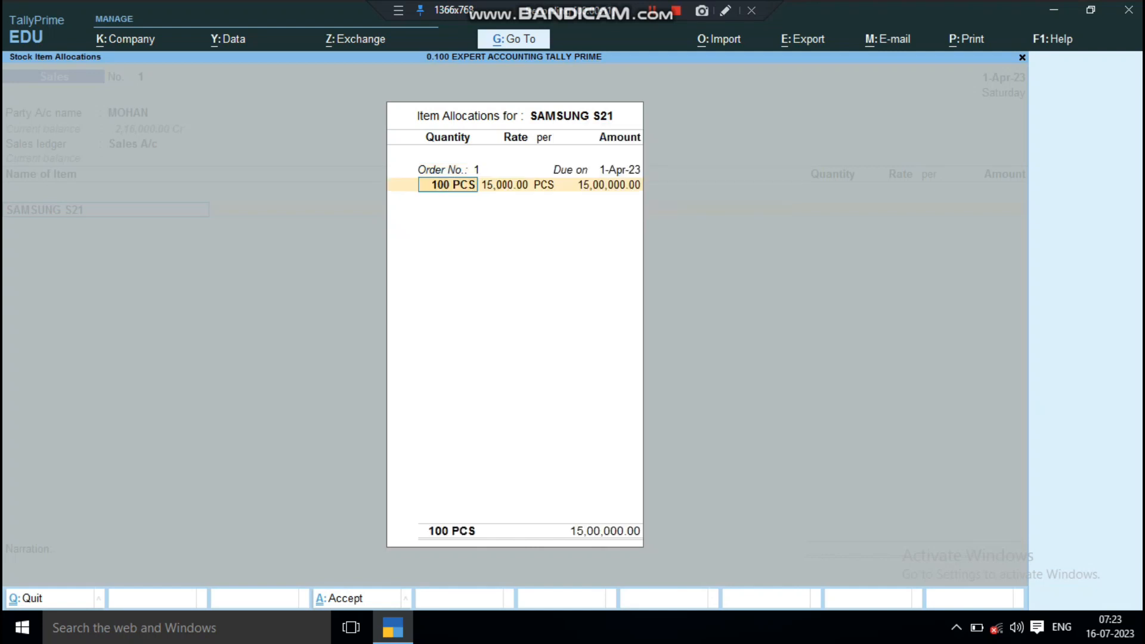
Step: Set the allocated quantity to 60 PCS at the 15,000.00 rate, save the sales voucher, and return to the Gateway of Tally
text(60)
key(Return)
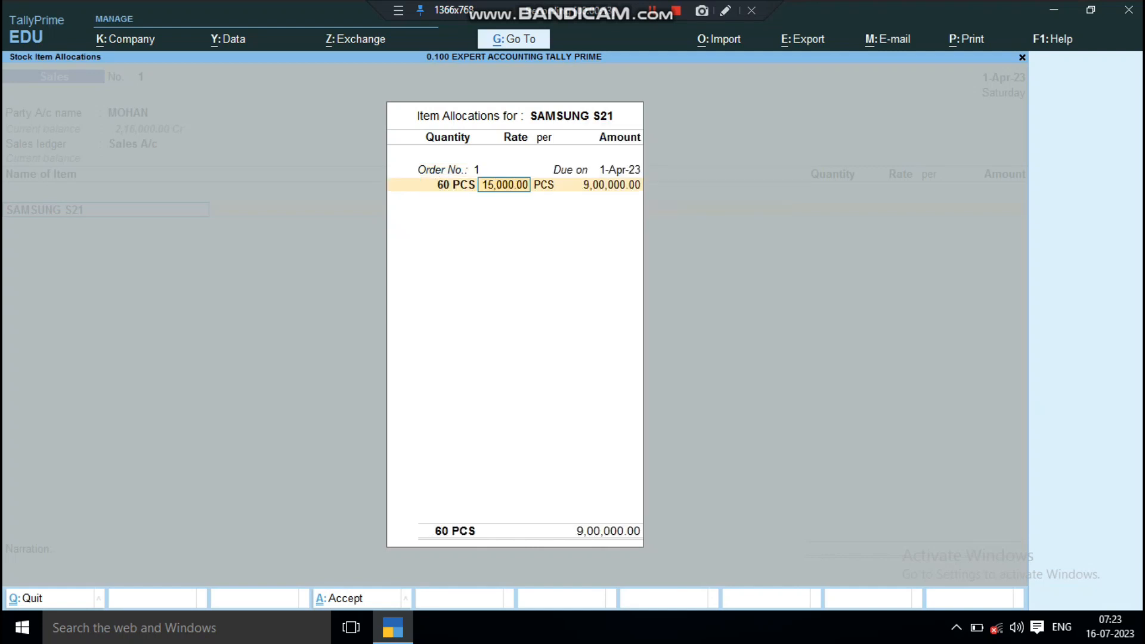
key(Return)
key(Return)
key(Return)
key(Return)
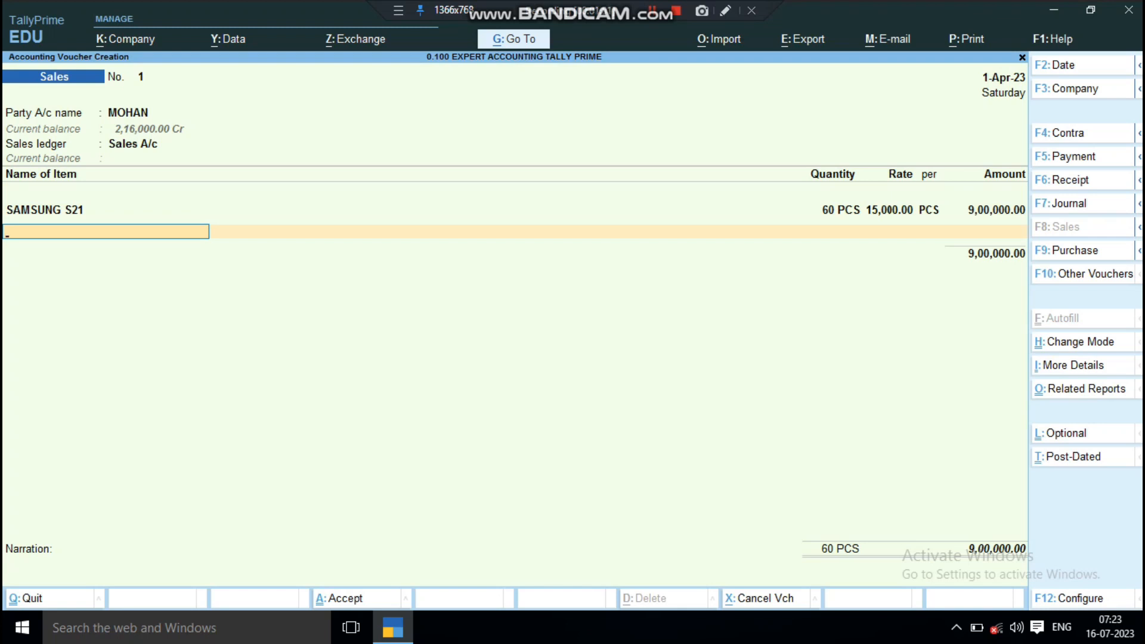
key(ctrl)
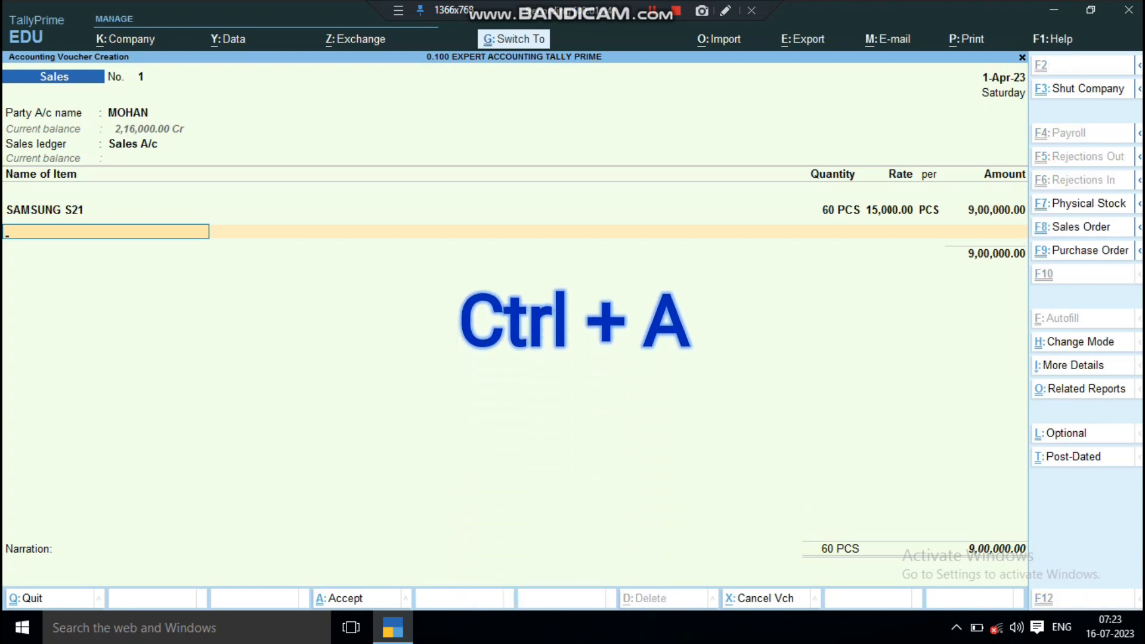
key(ctrl+a)
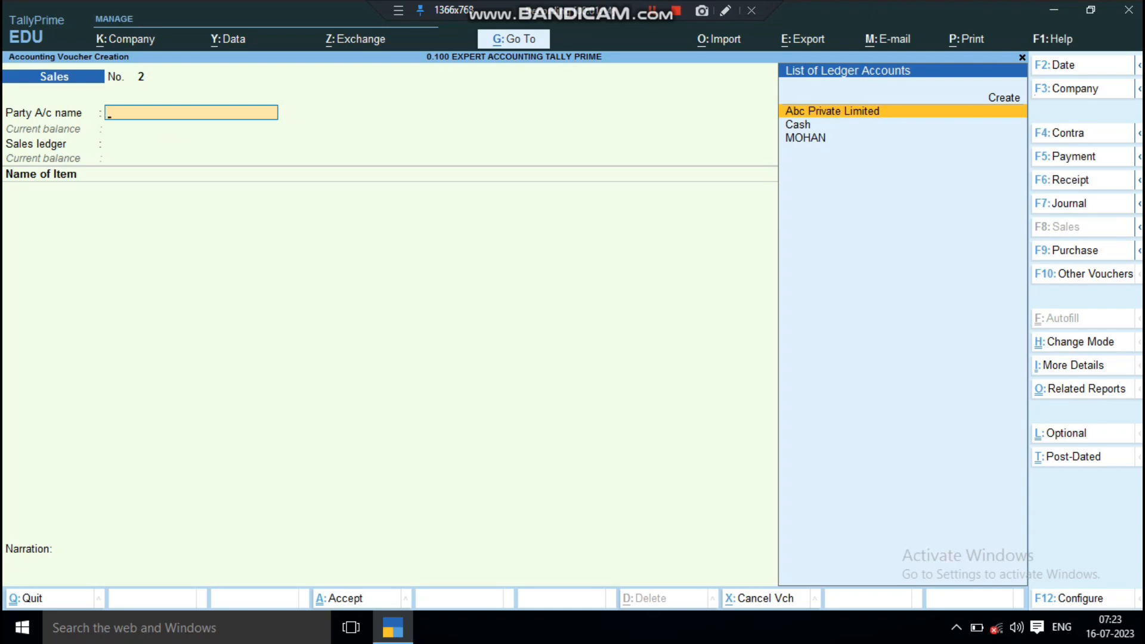
key(Escape)
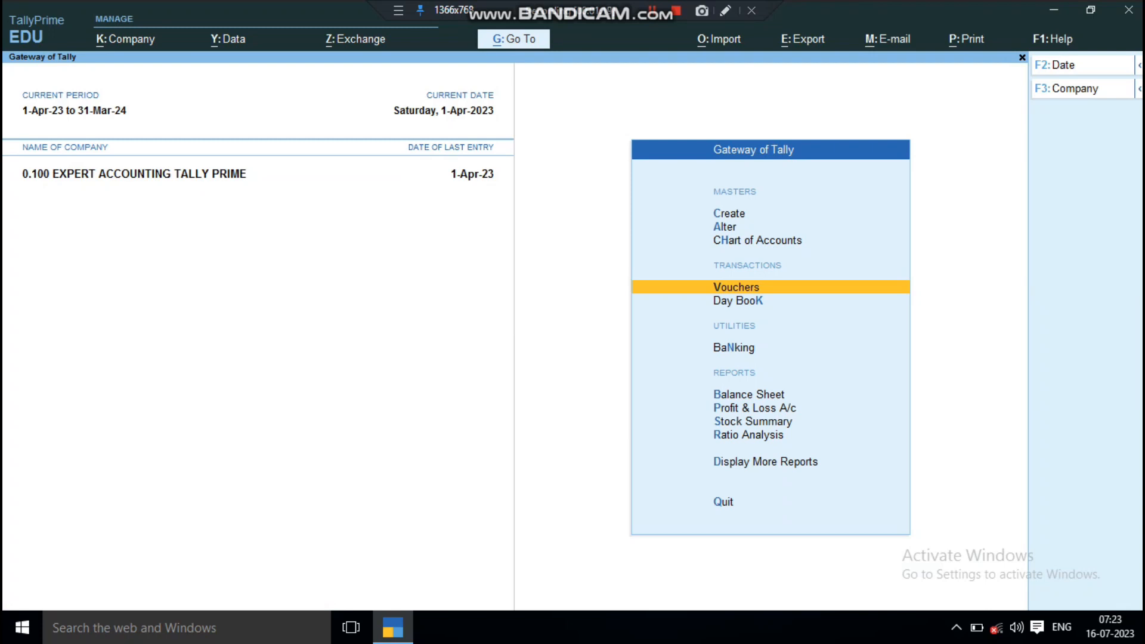
Step: Open the Sales Order Outstandings report options under the statements of inventory
key(d)
key(Down)
key(Down)
key(Down)
key(Down)
key(Down)
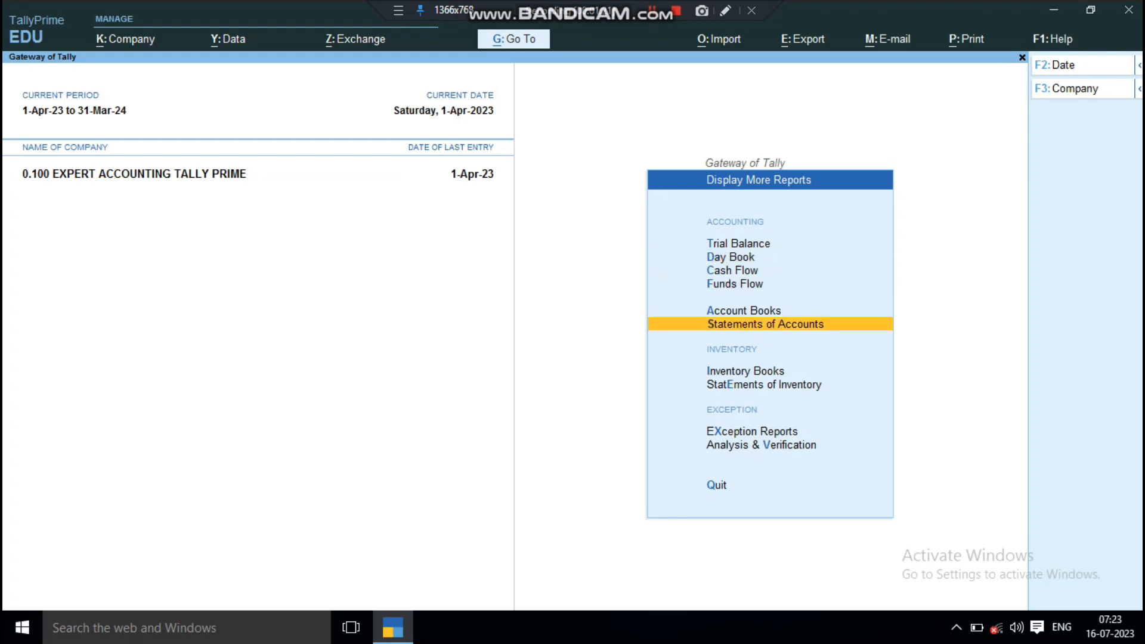
key(e)
key(Down)
key(Down)
key(Down)
key(Down)
key(Down)
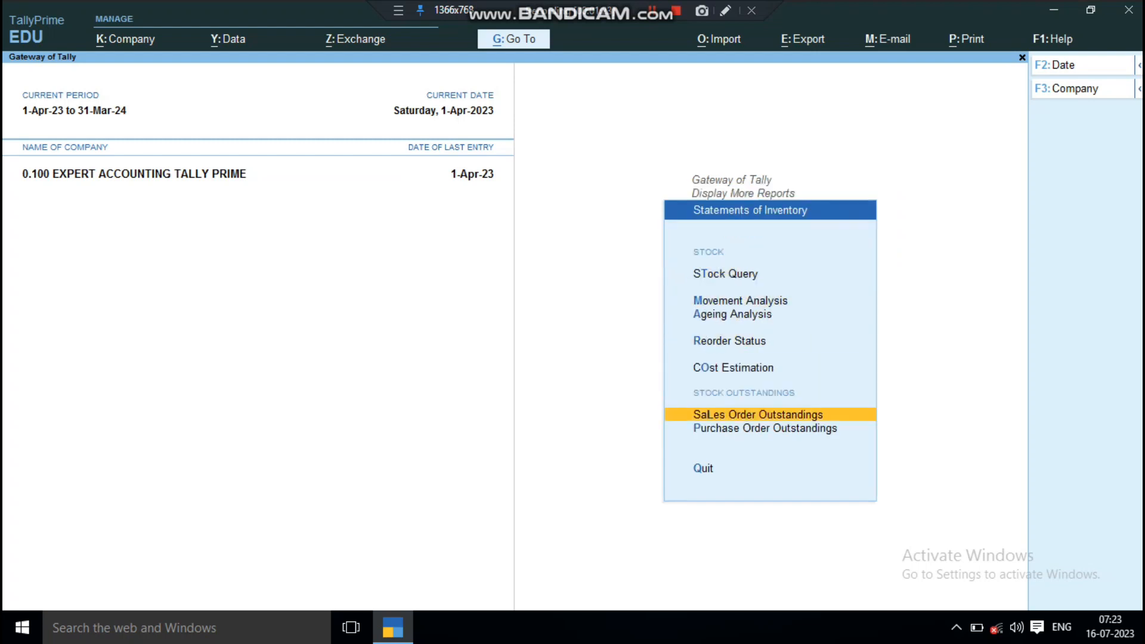
key(Return)
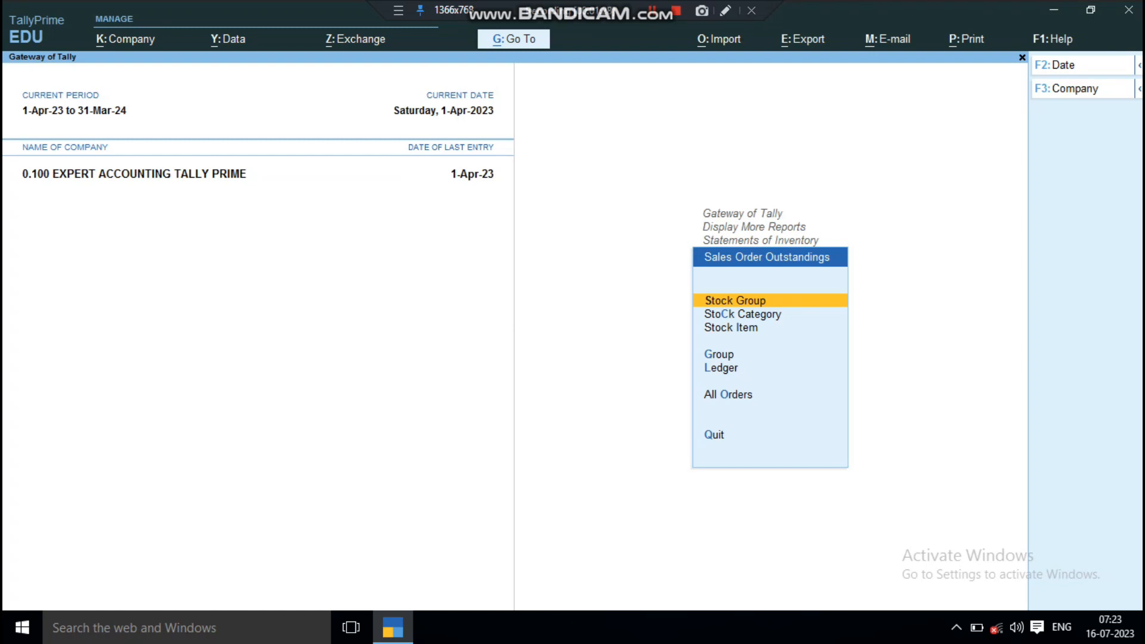
Step: Display the ledger-wise sales order outstandings for the customer just invoiced
key(Down)
key(Down)
key(Down)
key(Down)
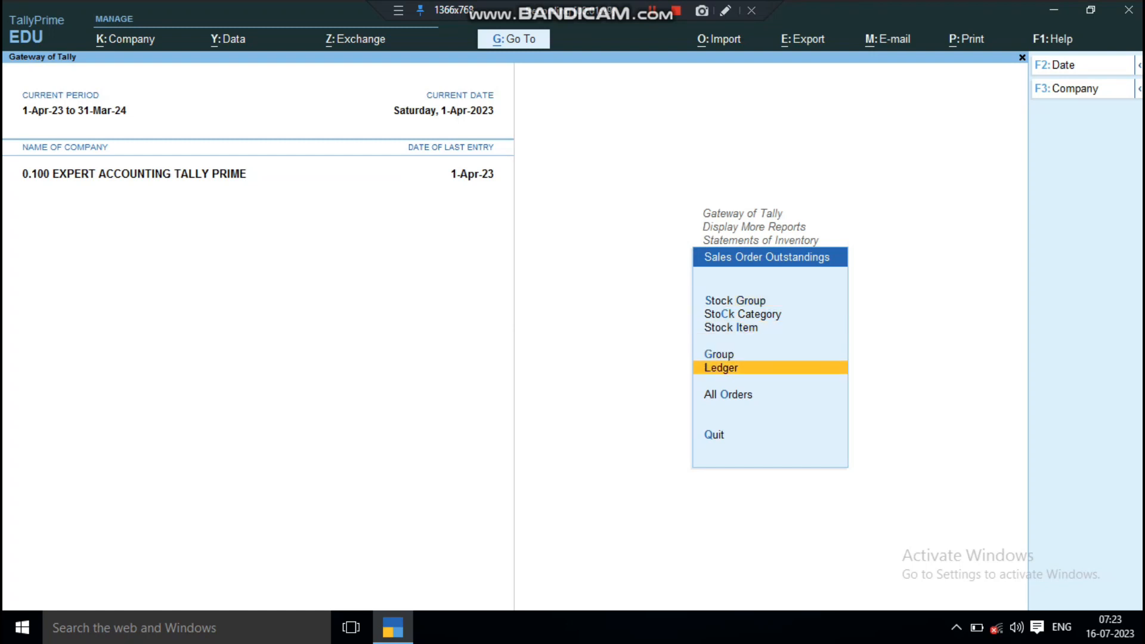
key(Down)
key(Up)
key(Return)
key(Down)
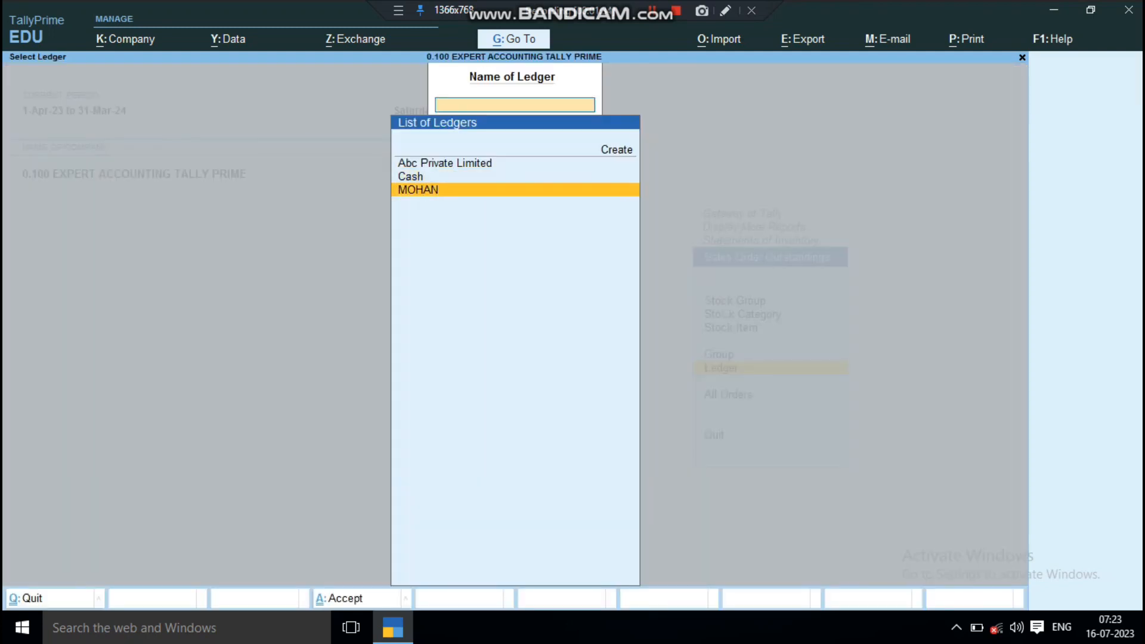
key(Return)
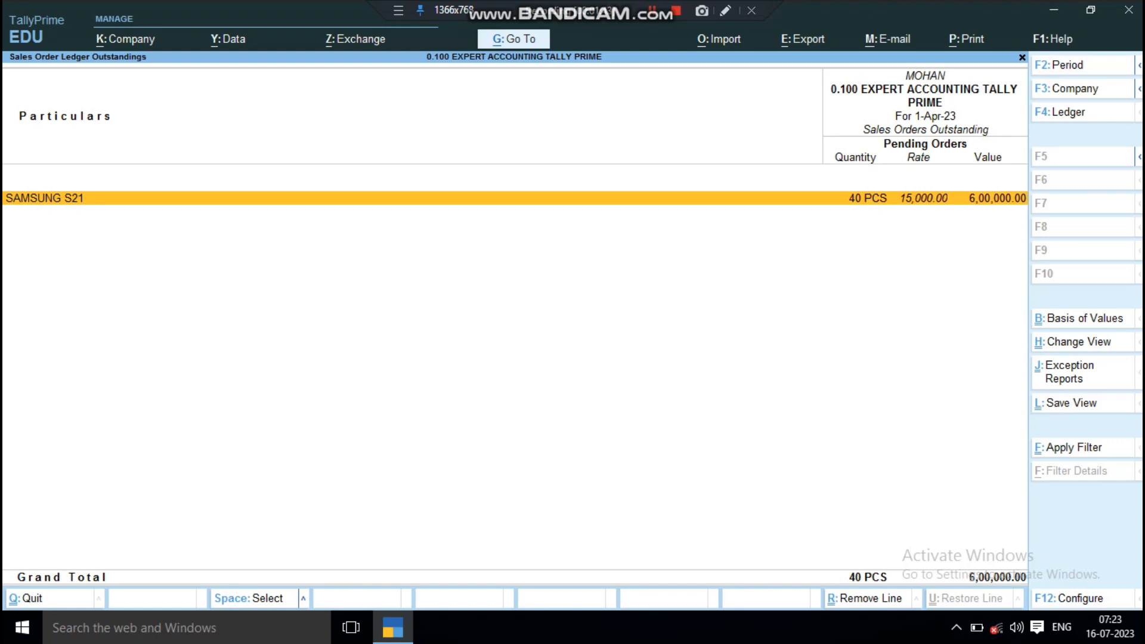
Step: Examine the SAMSUNG S21 order details with the sales order and sales vouchers expanded, and return to the Gateway of Tally
key(Return)
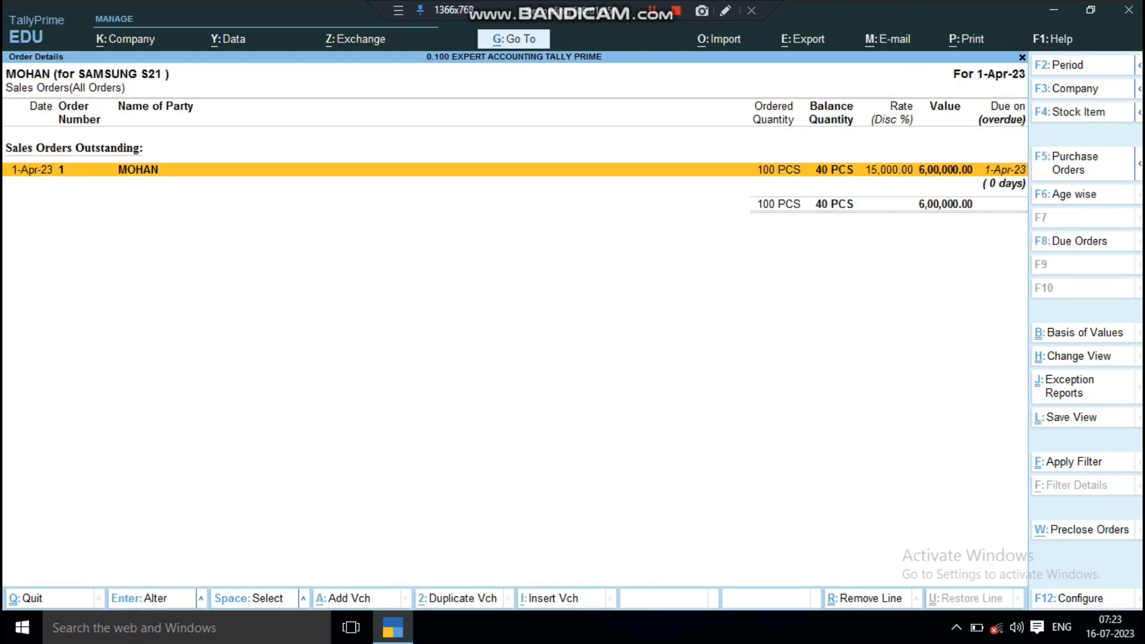
key(shift+Return)
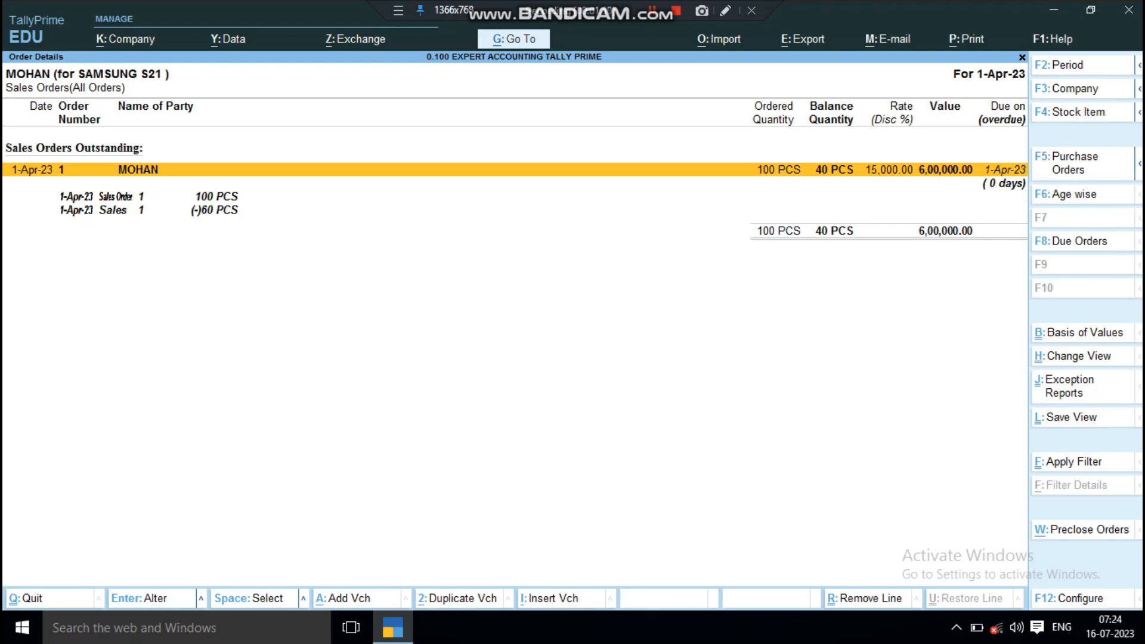
key(Down)
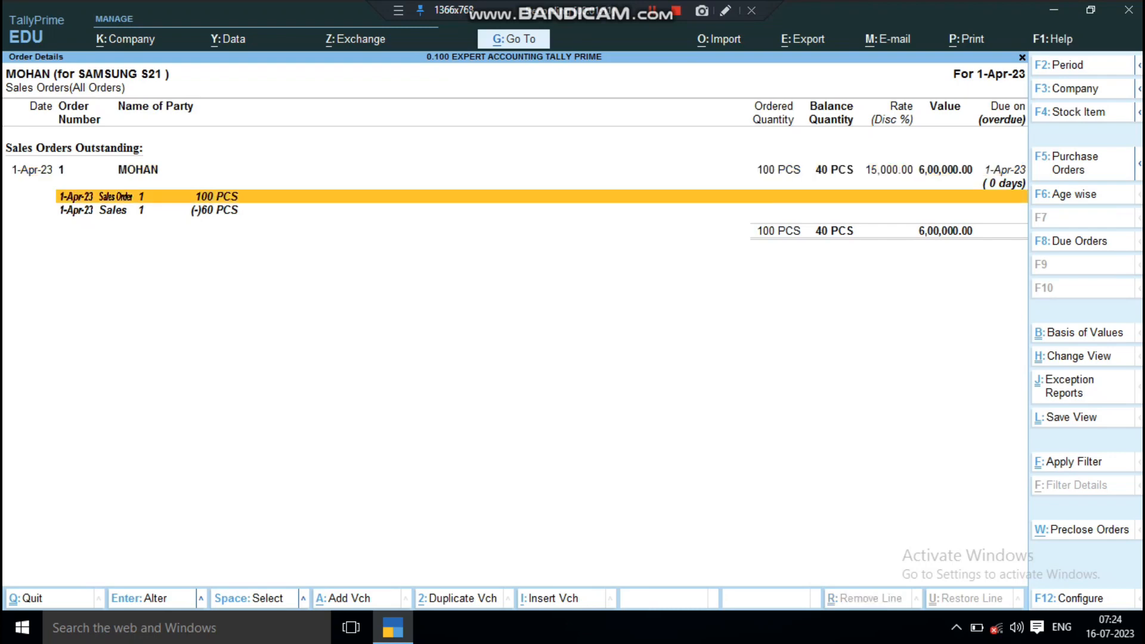
key(Down)
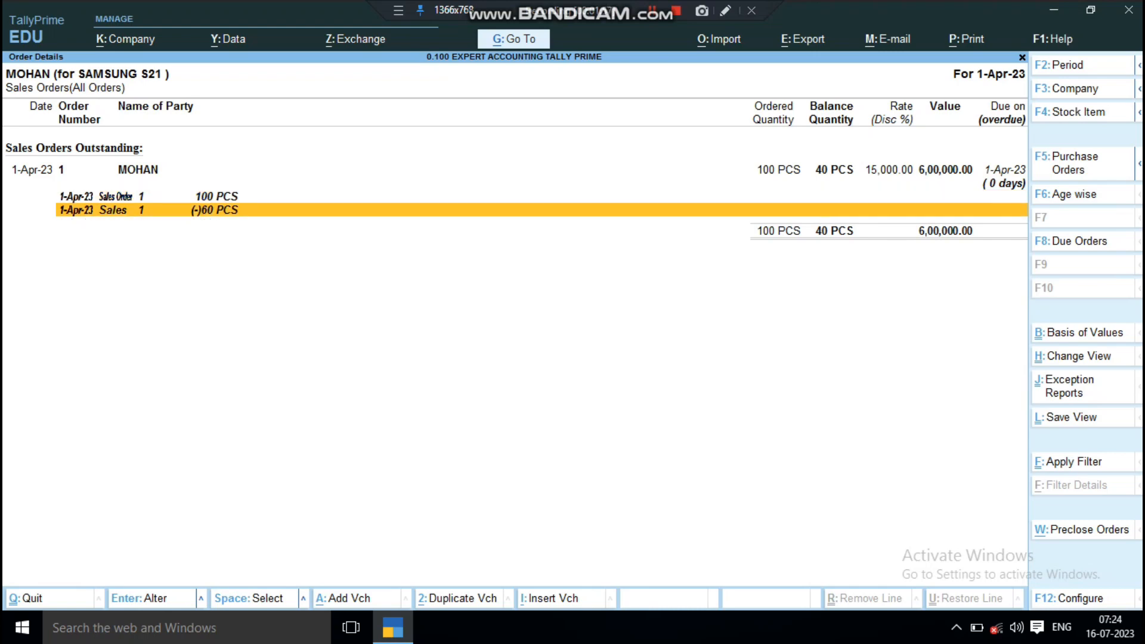
key(Up)
key(Up)
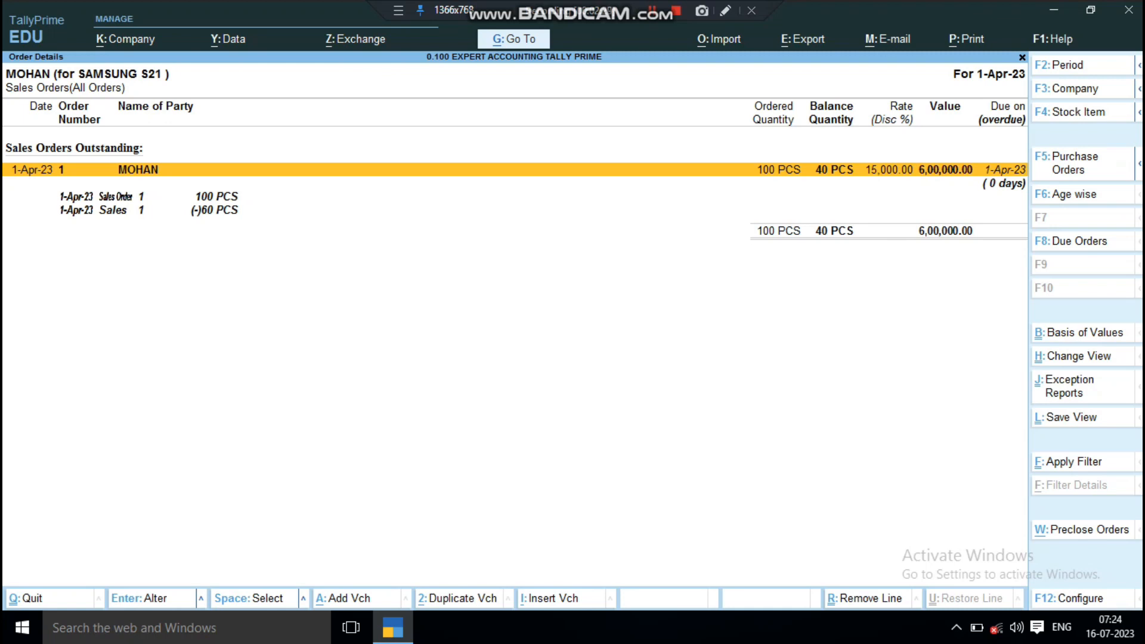
key(Down)
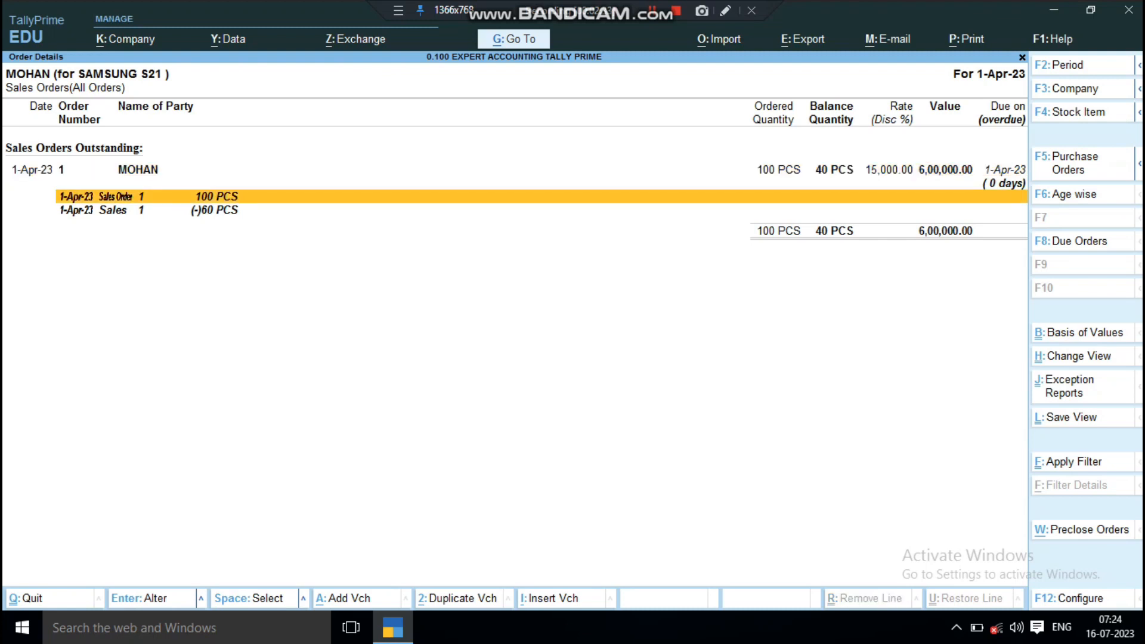
key(Down)
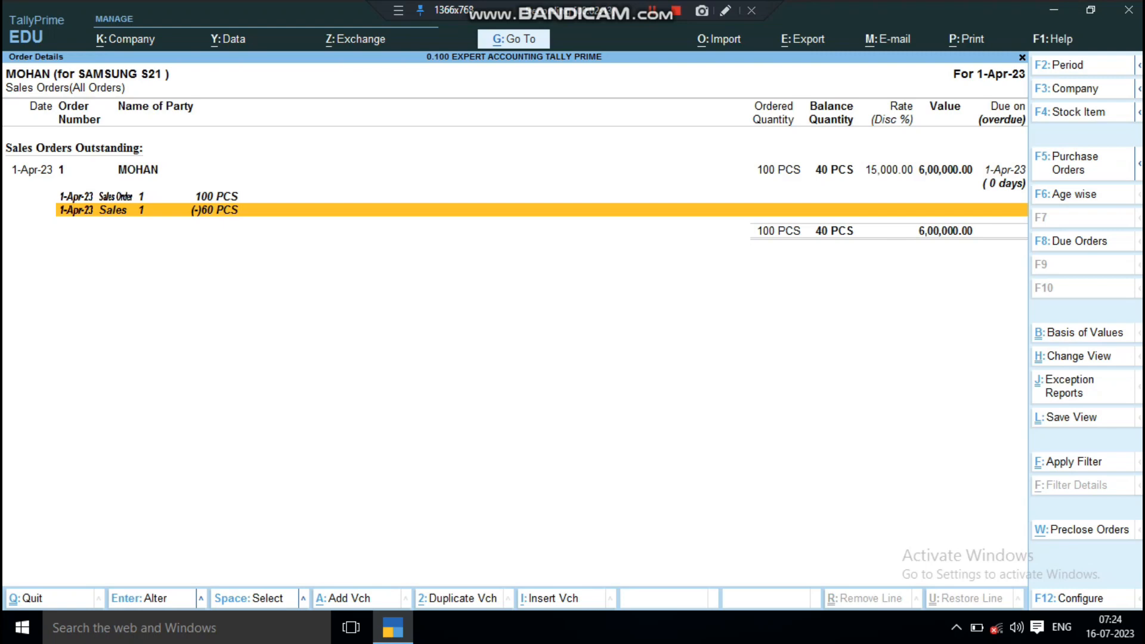
key(Escape)
key(Escape)
key(Escape)
key(Escape)
key(Escape)
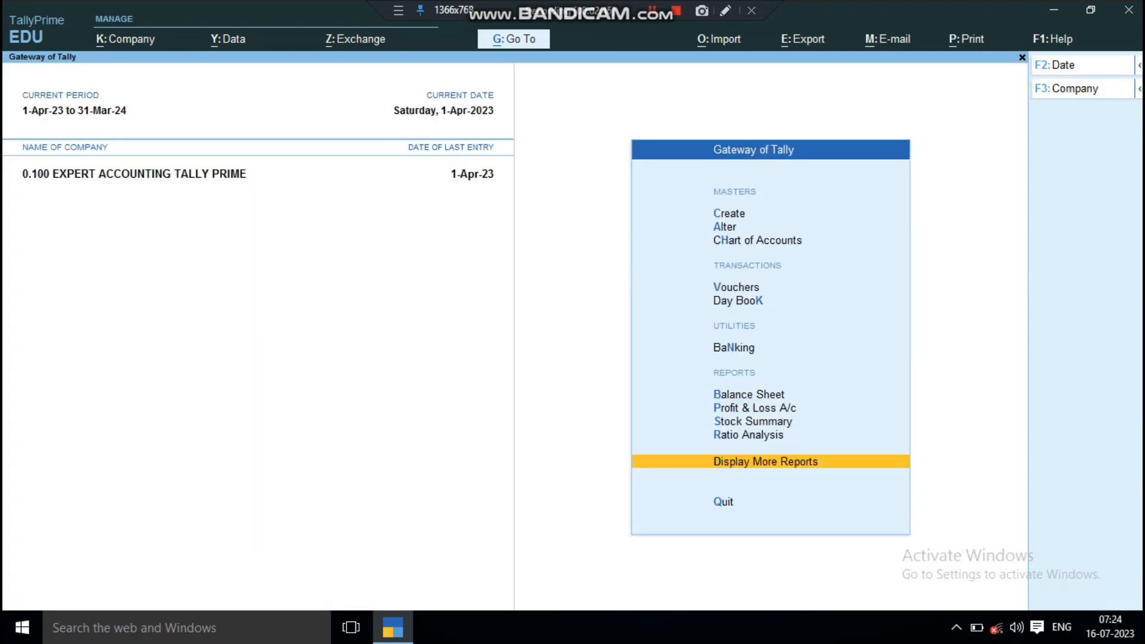
Step: Start a new sales voucher from the Gateway of Tally and select the sales order's customer as the party
key(Down)
key(Down)
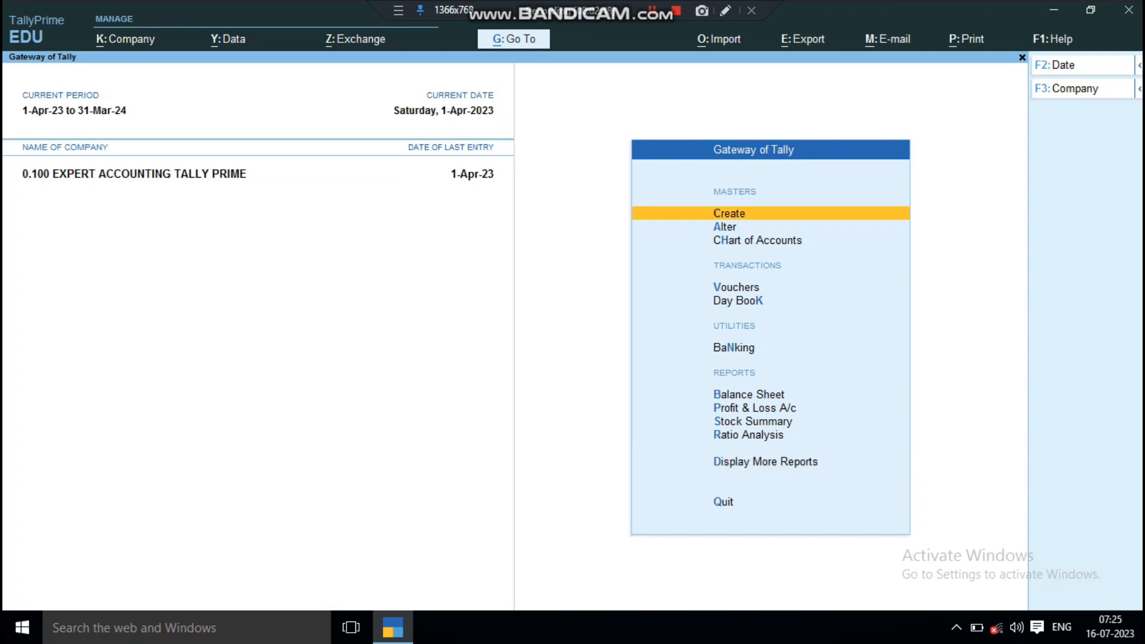
key(Down)
key(Down)
key(Down)
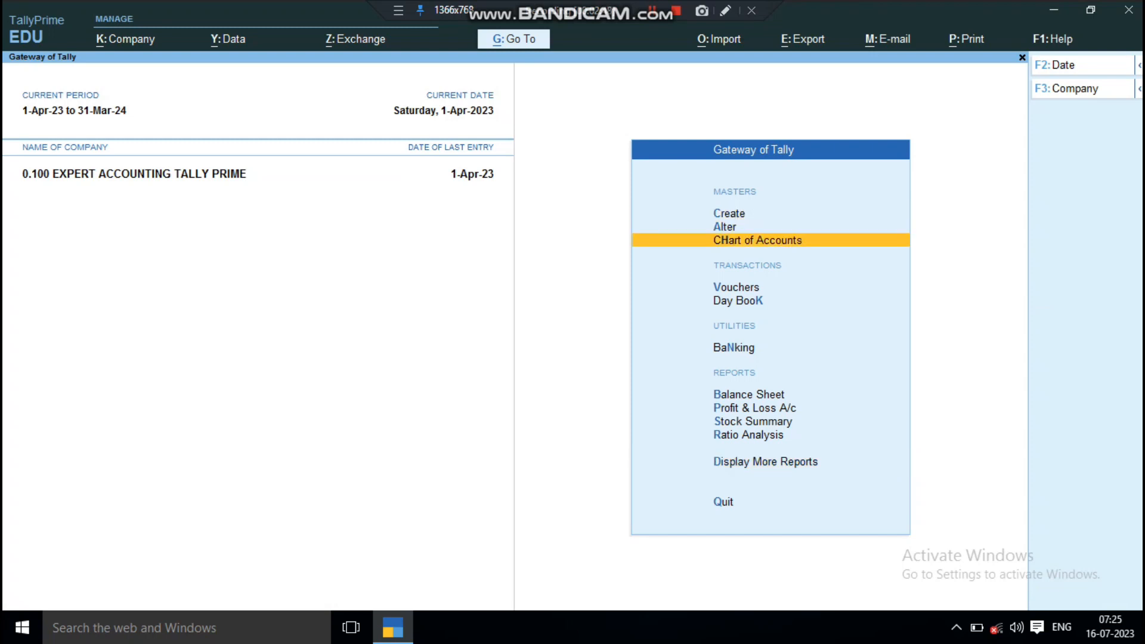
key(Return)
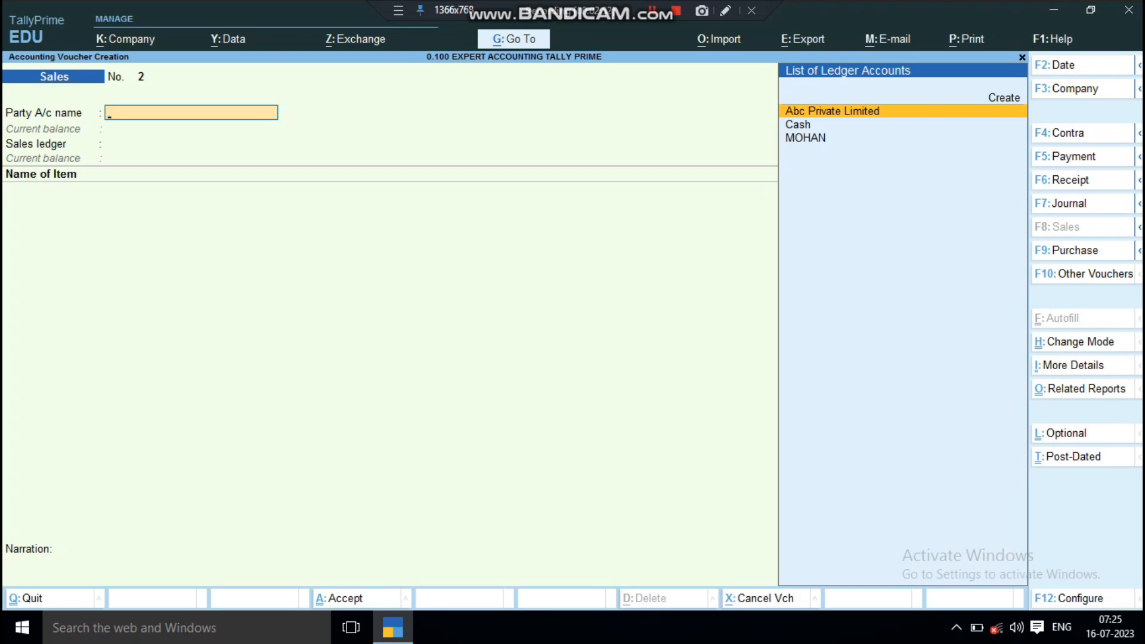
key(Down)
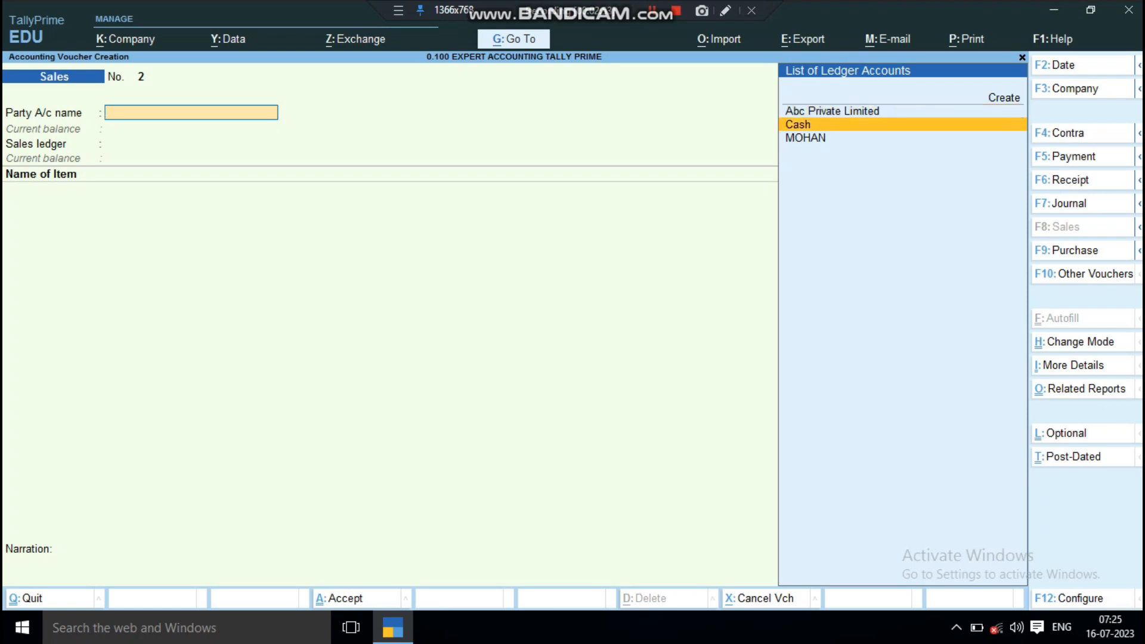
key(Down)
key(Return)
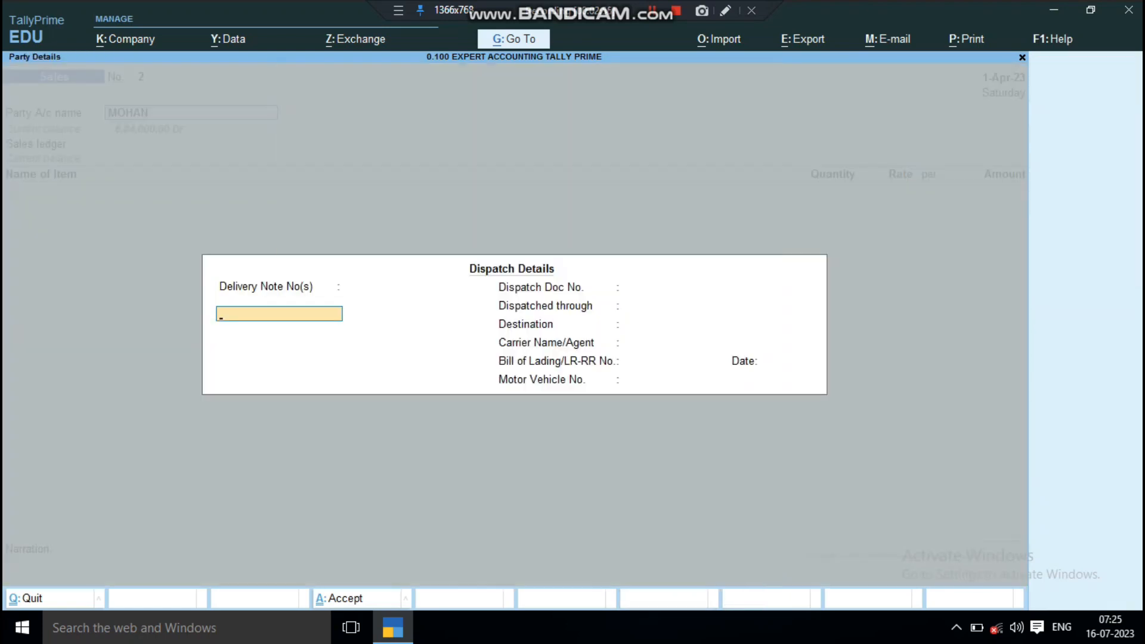
Step: Leave the dispatch and party details at their defaults and use Sales A/c as the sales ledger
key(Return)
key(Return)
key(Return)
key(Return)
key(Return)
key(Return)
key(Return)
key(Return)
key(Return)
key(Return)
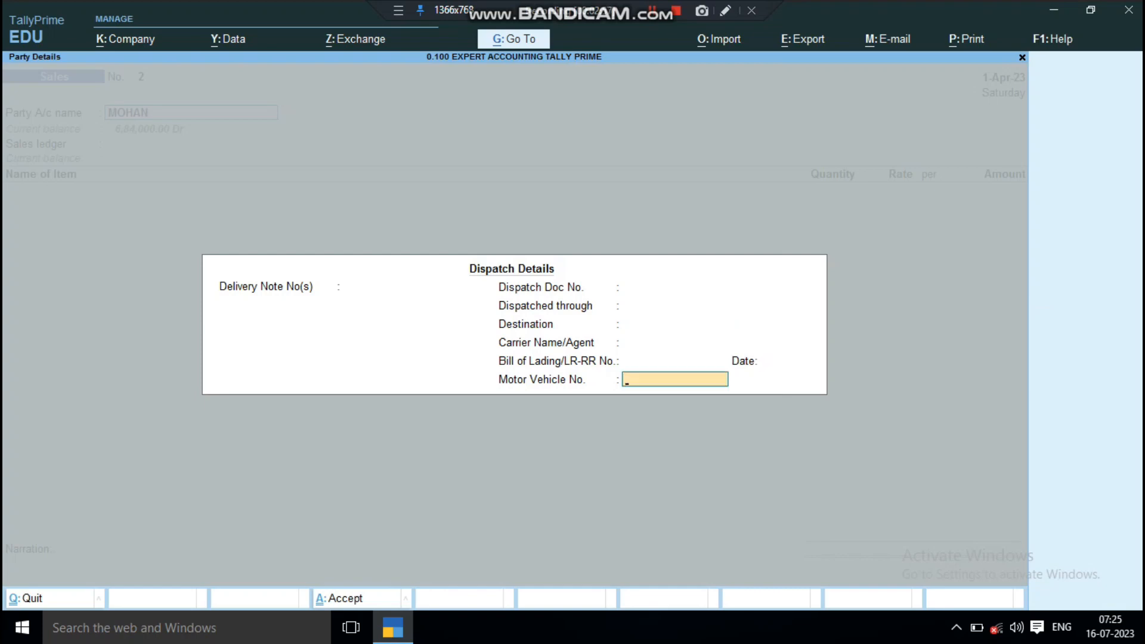
key(Return)
key(Return)
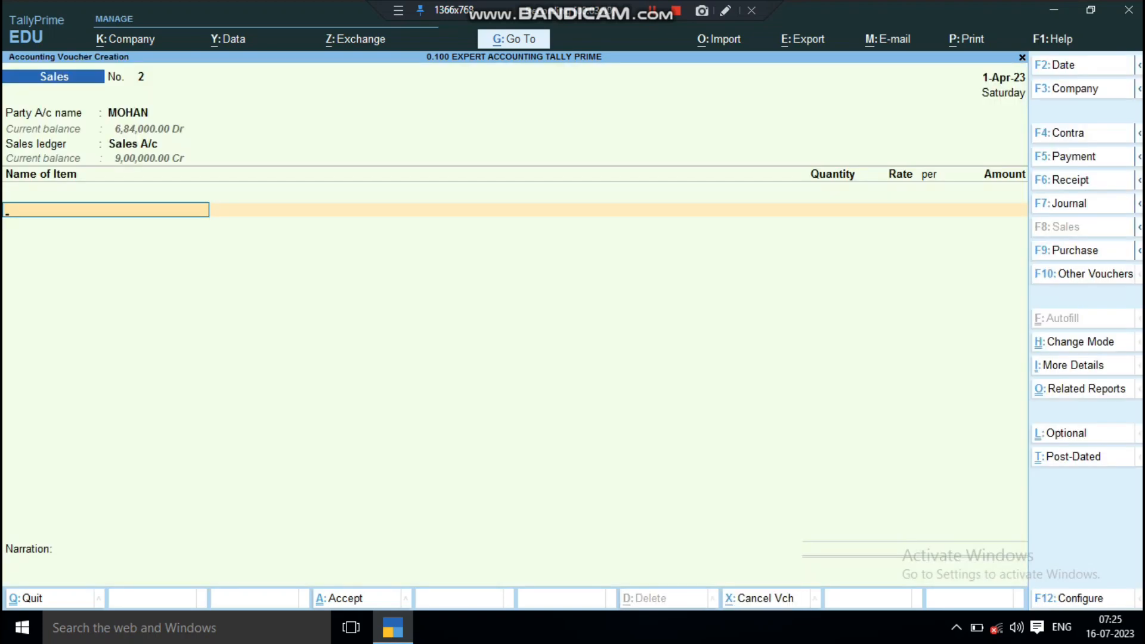
Step: Add SAMSUNG S21 without a description and allocate it against sales order 1
key(Down)
key(Down)
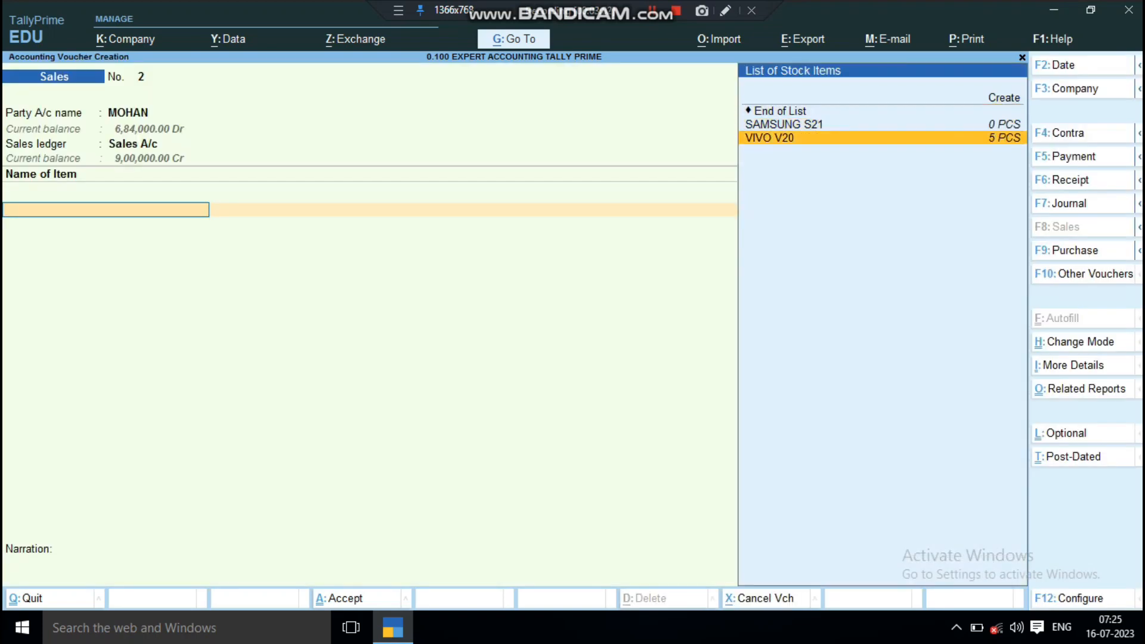
key(Up)
key(Return)
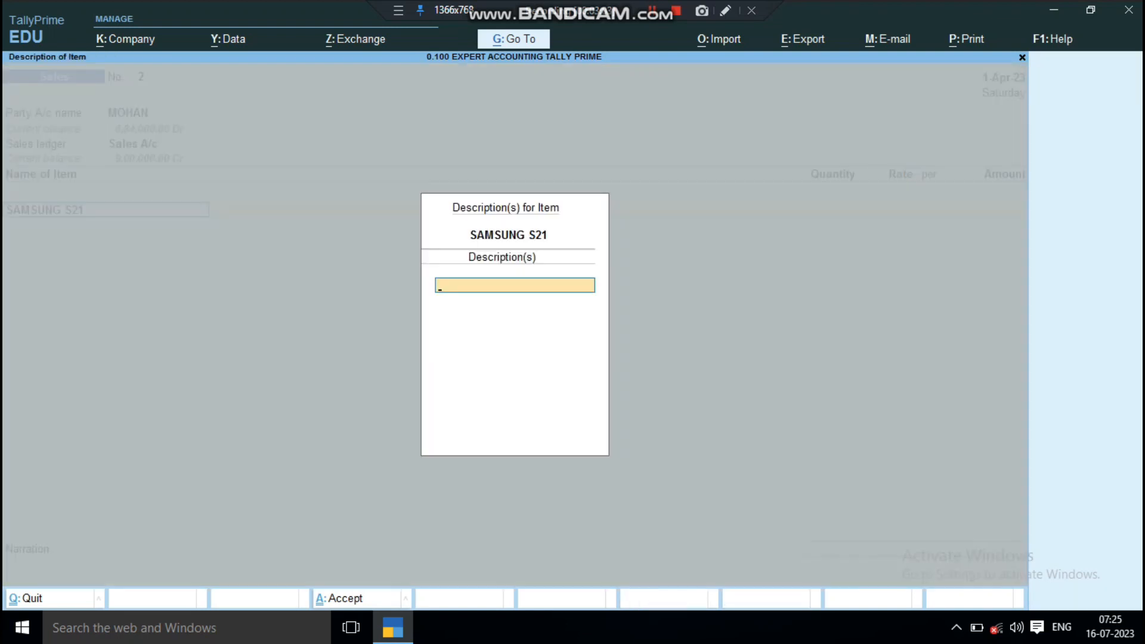
key(Return)
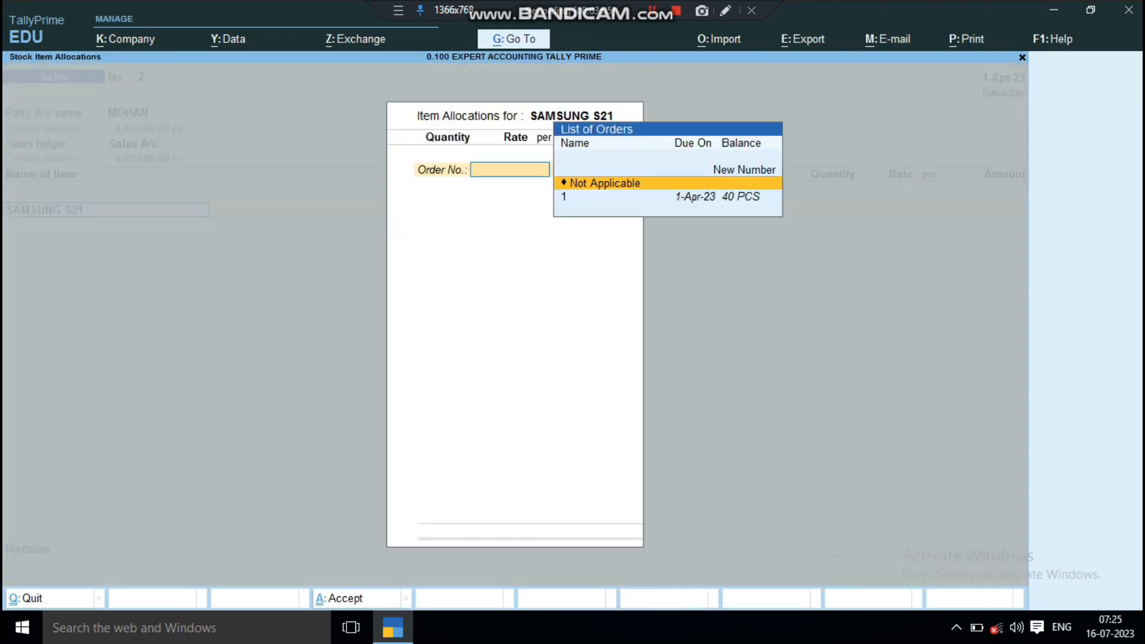
key(Down)
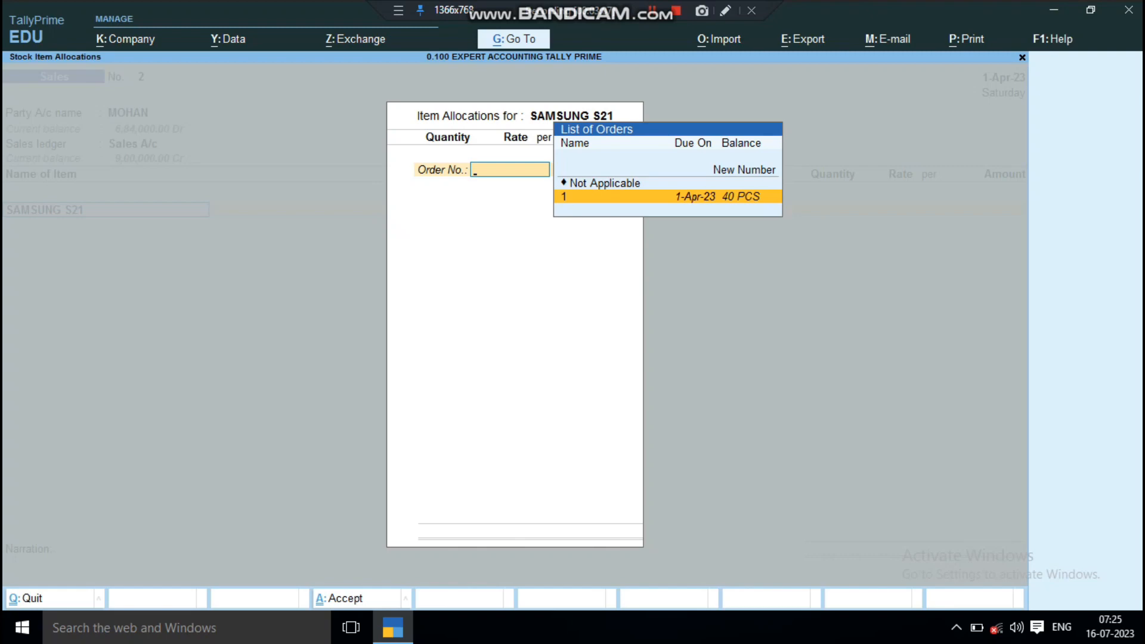
key(Return)
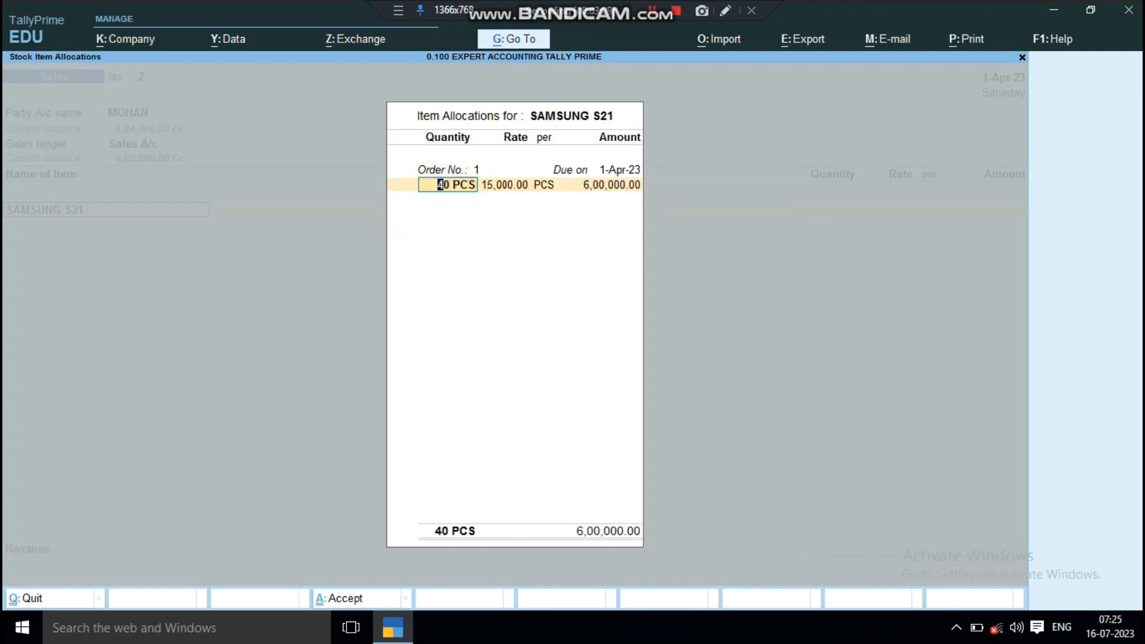
Step: Accept the 40 PCS allocation at the 15,000.00 rate, save the sales voucher, and return to the Gateway of Tally
key(Return)
key(Return)
key(Return)
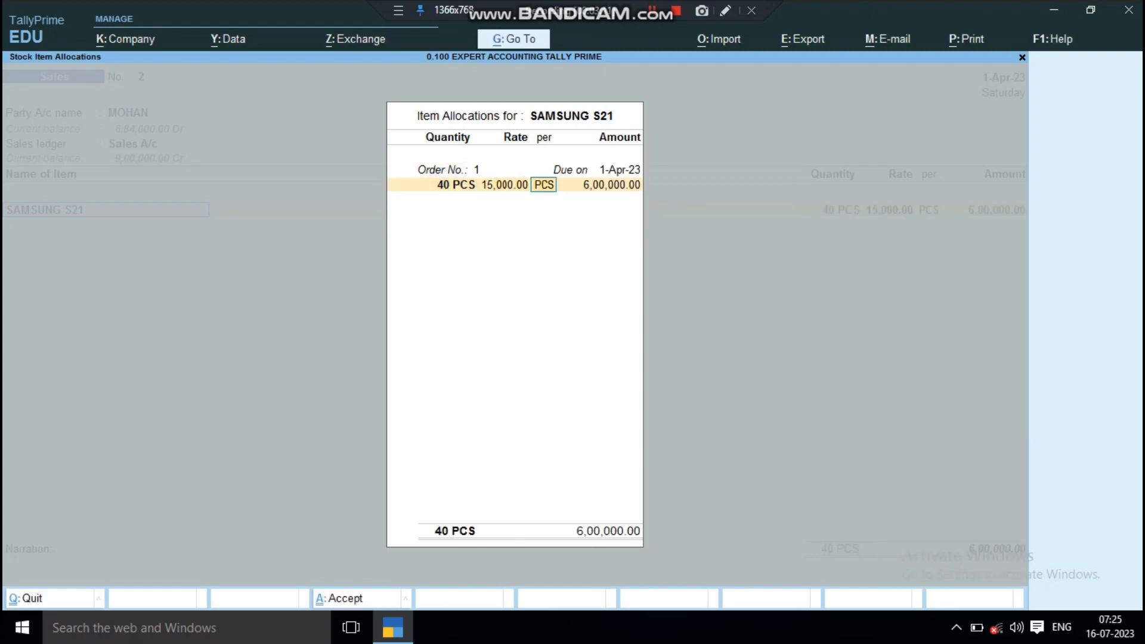
key(Return)
key(Return)
key(Return)
key(Return)
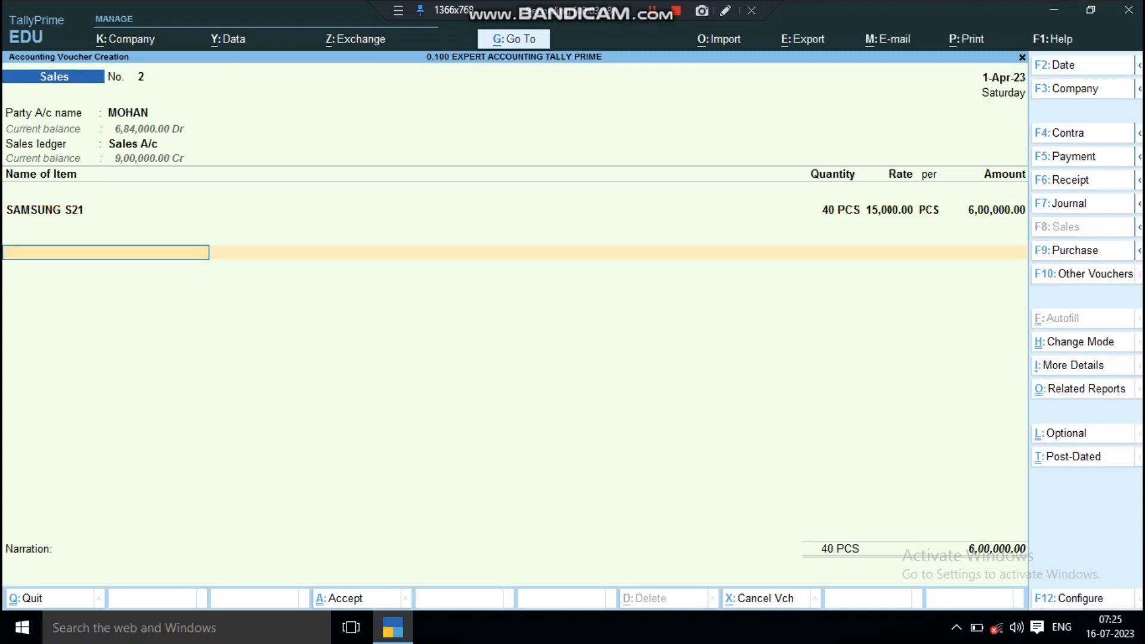
key(ctrl+a)
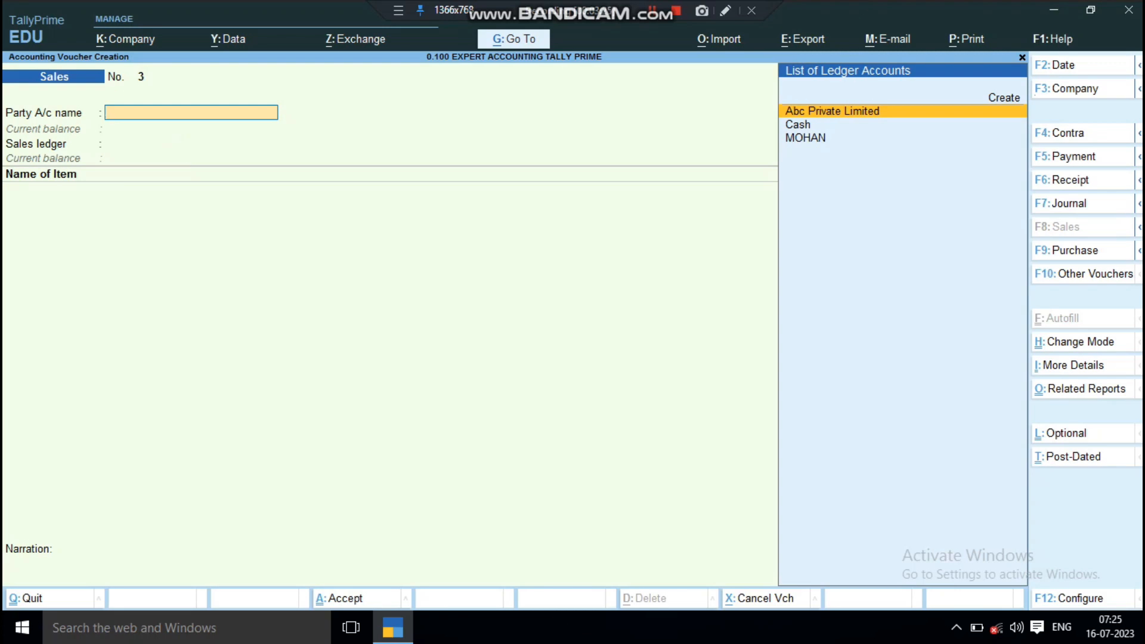
key(Escape)
key(Return)
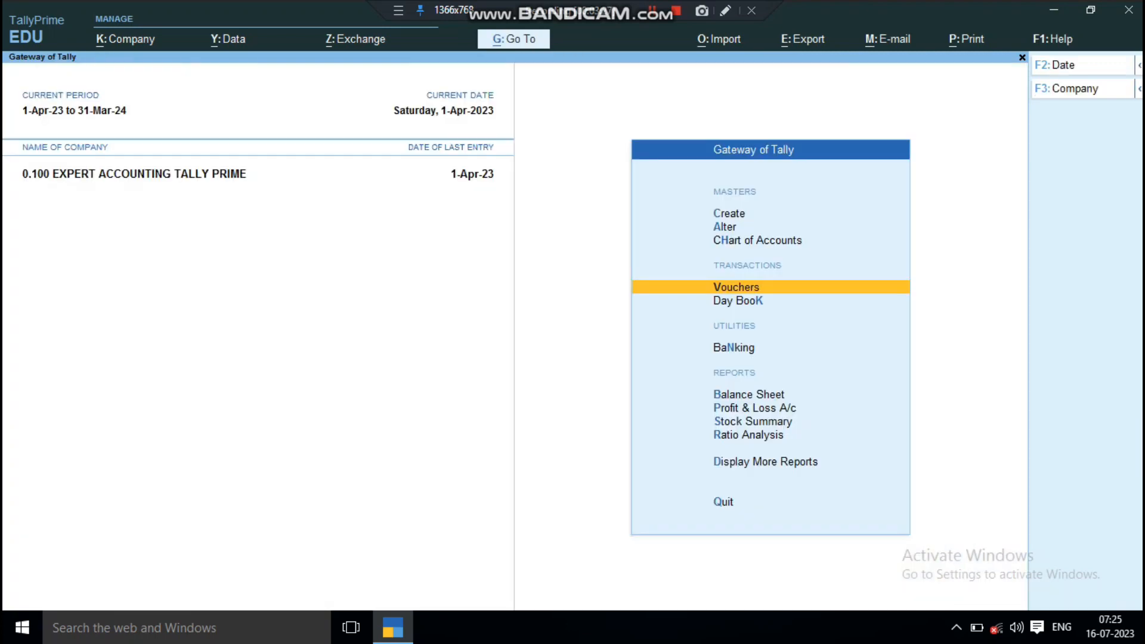
Step: Open the Sales Order Outstandings report choices under the statements of inventory
key(d)
key(Down)
key(Down)
key(Down)
key(Down)
key(Down)
key(Down)
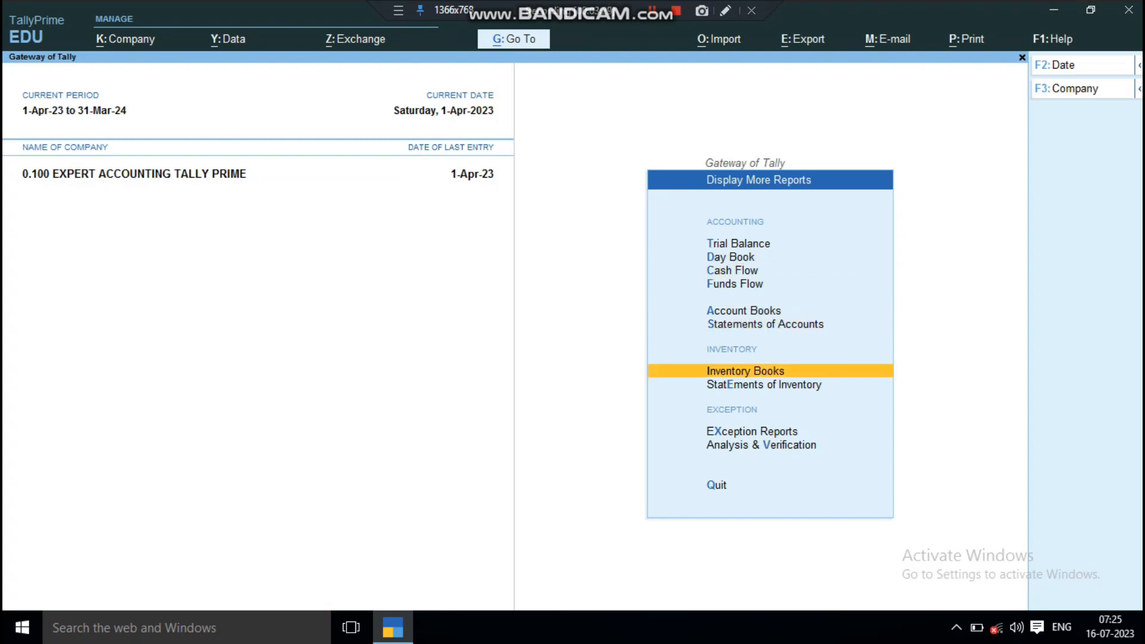
key(Down)
key(Return)
key(Down)
key(Down)
key(Down)
key(Down)
key(Down)
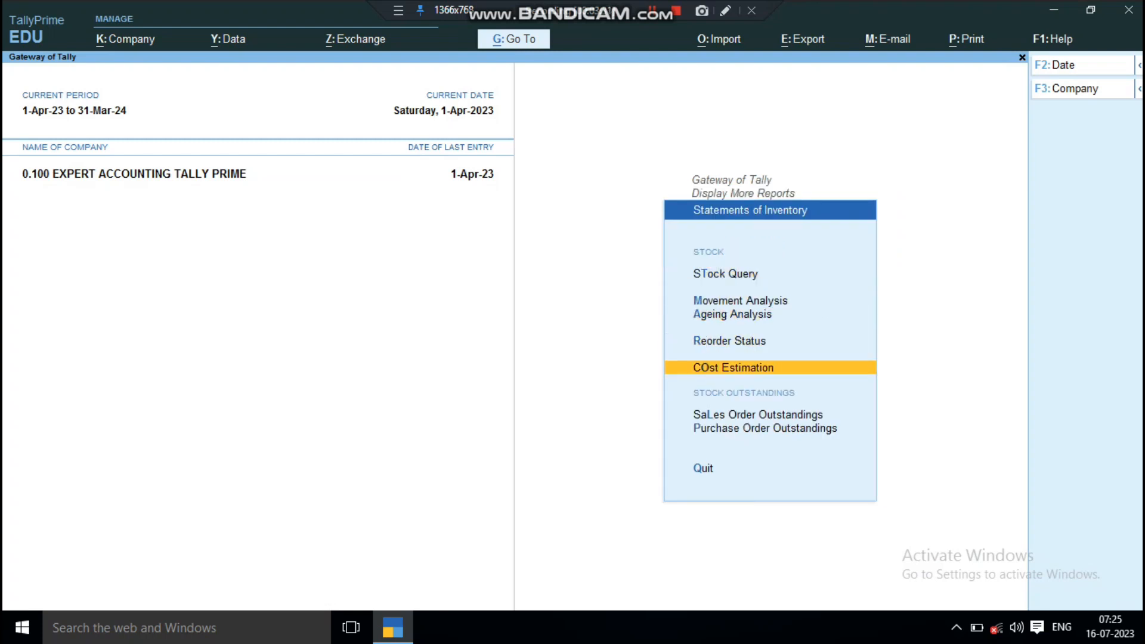
key(Return)
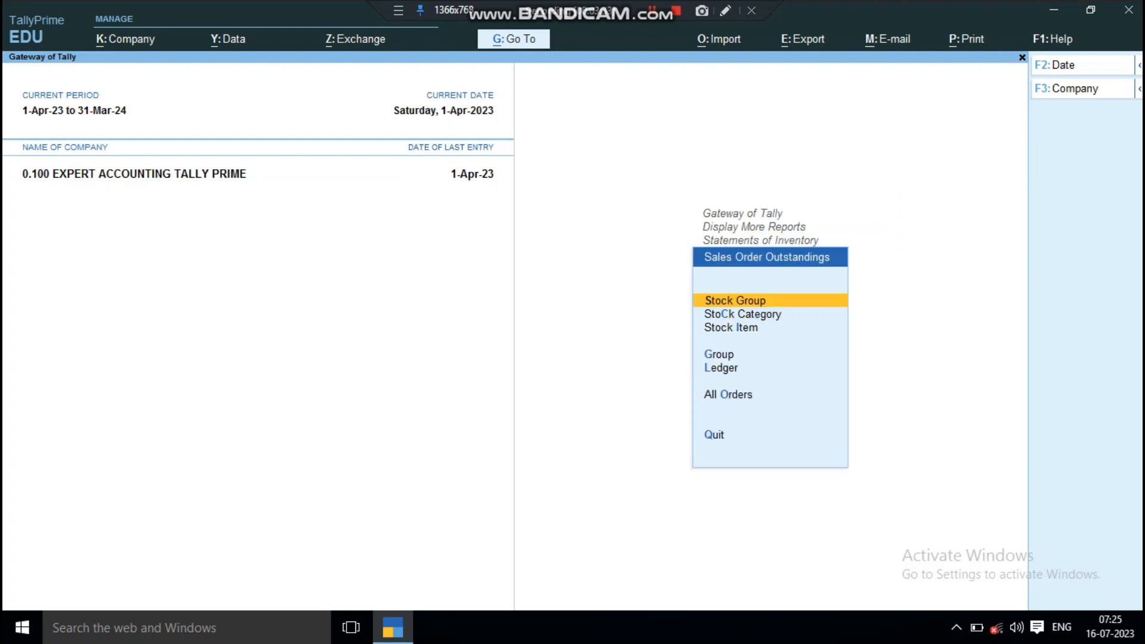
Step: Check the customer's ledger-wise sales order outstandings, and go back to the list of additional reports
key(Down)
key(Down)
key(Down)
key(Down)
key(Down)
key(Up)
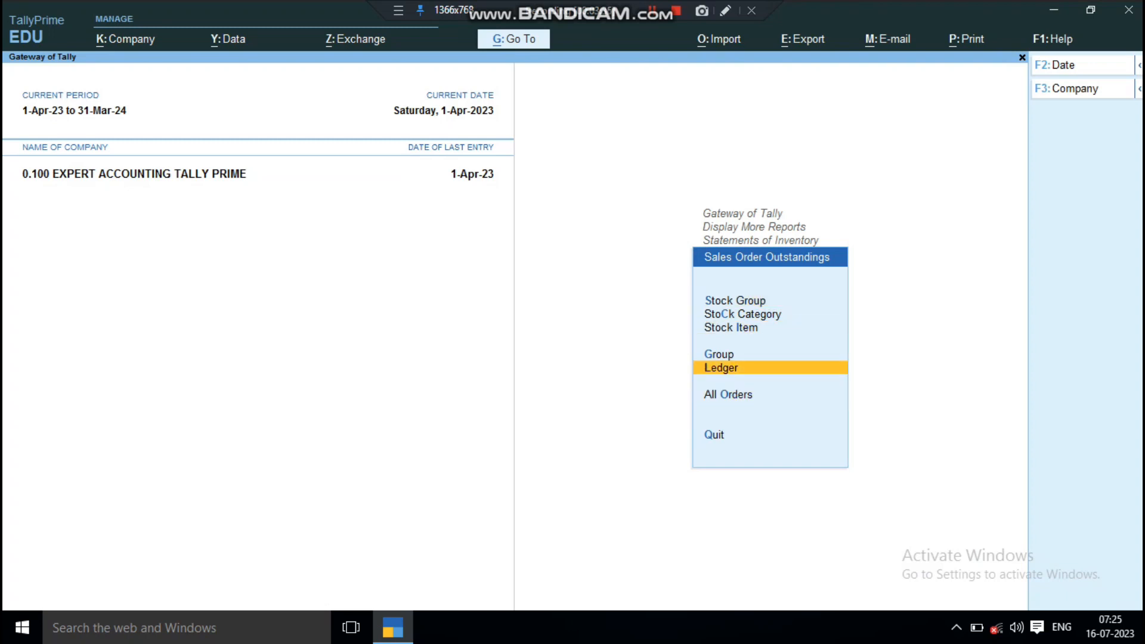
key(Return)
key(Down)
key(Down)
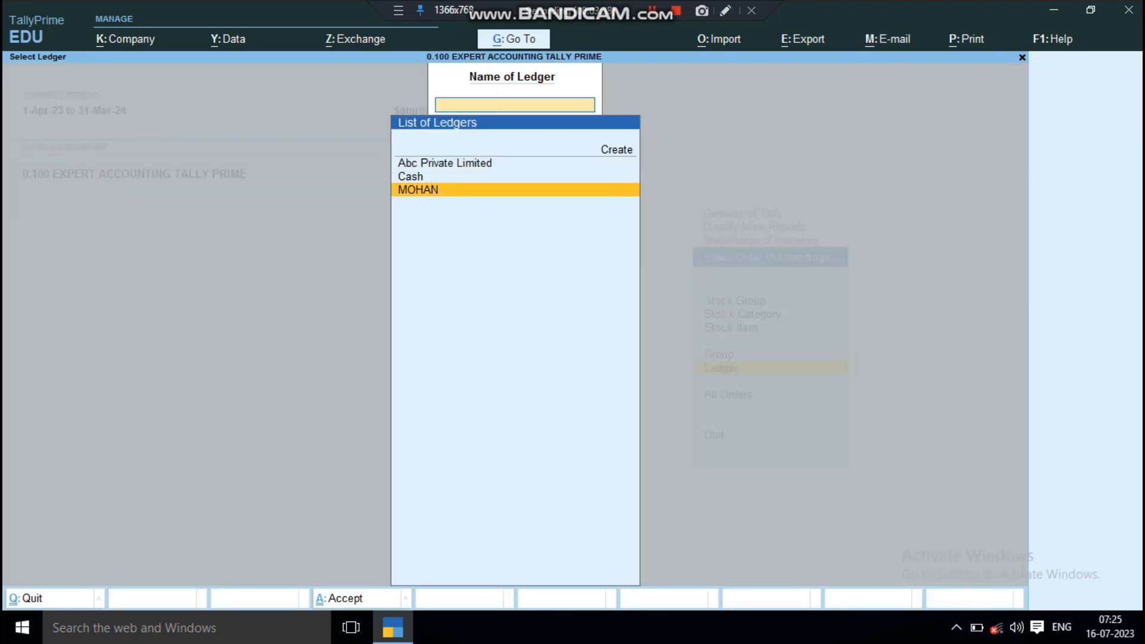
key(Return)
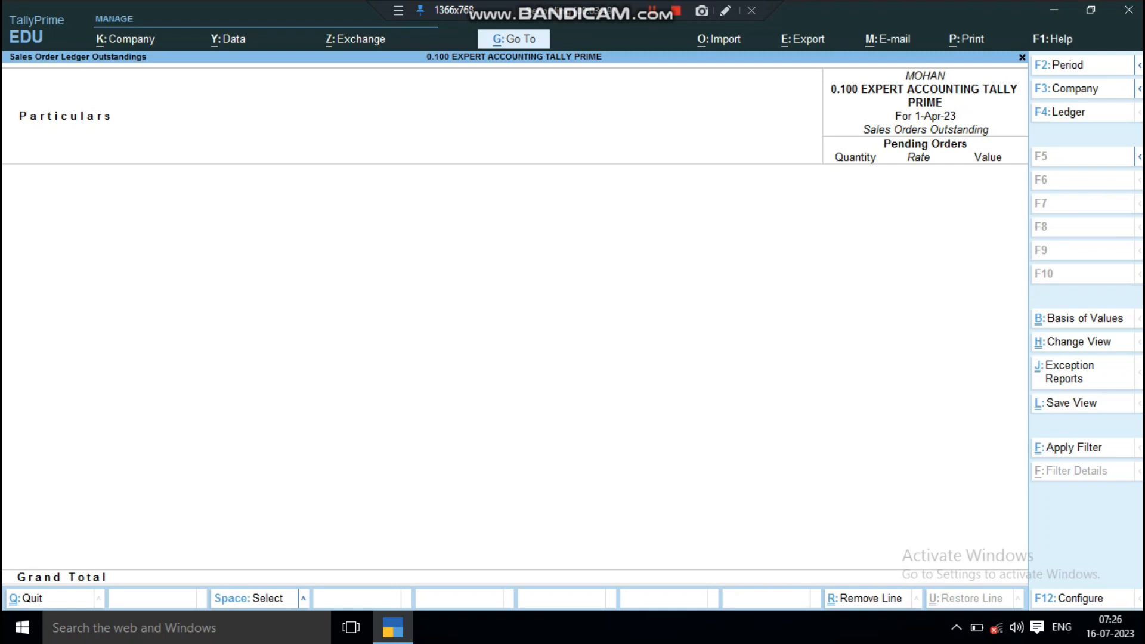
key(Escape)
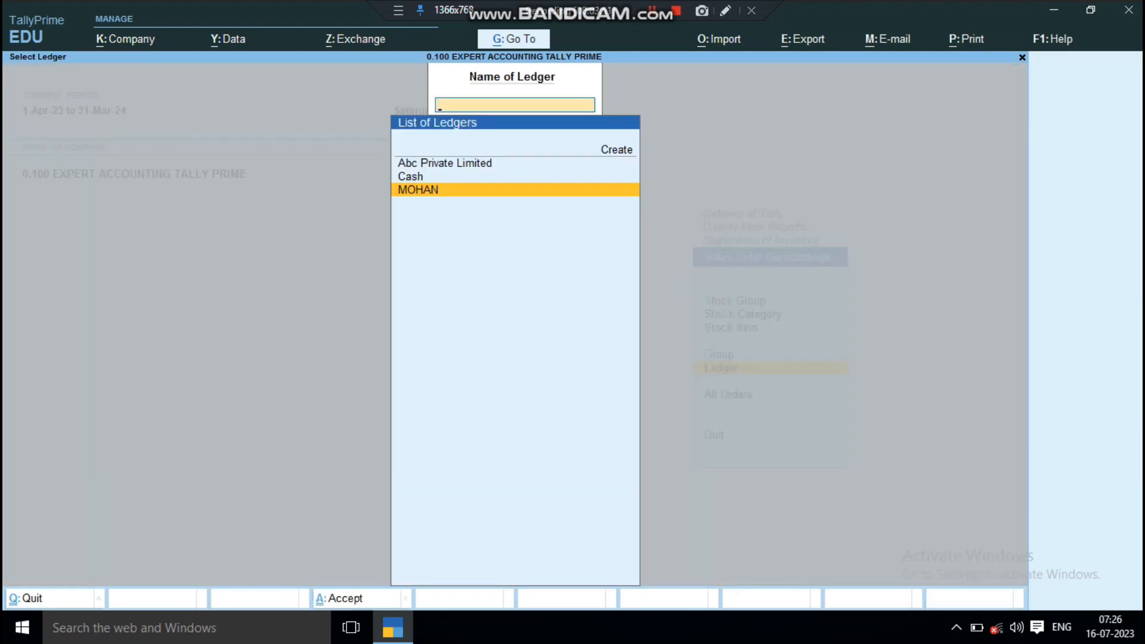
key(Escape)
key(Escape)
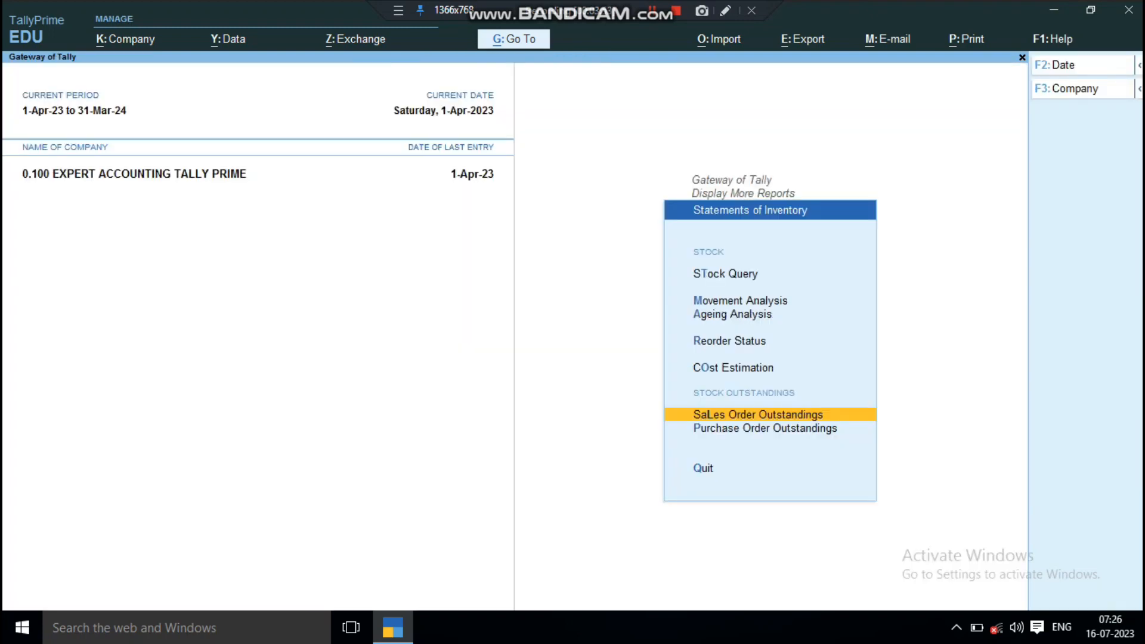
key(Escape)
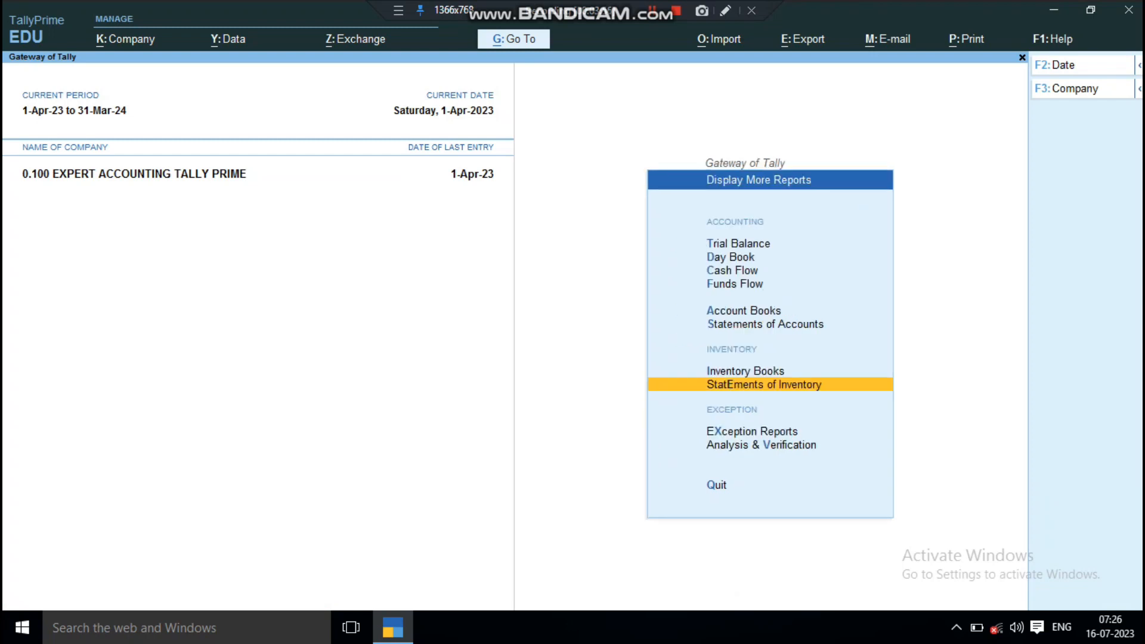
Step: View the April sales order vouchers in the Sales Orders Book and return to the Gateway of Tally
key(Up)
key(Return)
key(Down)
key(Down)
key(Down)
key(Down)
key(Down)
key(Down)
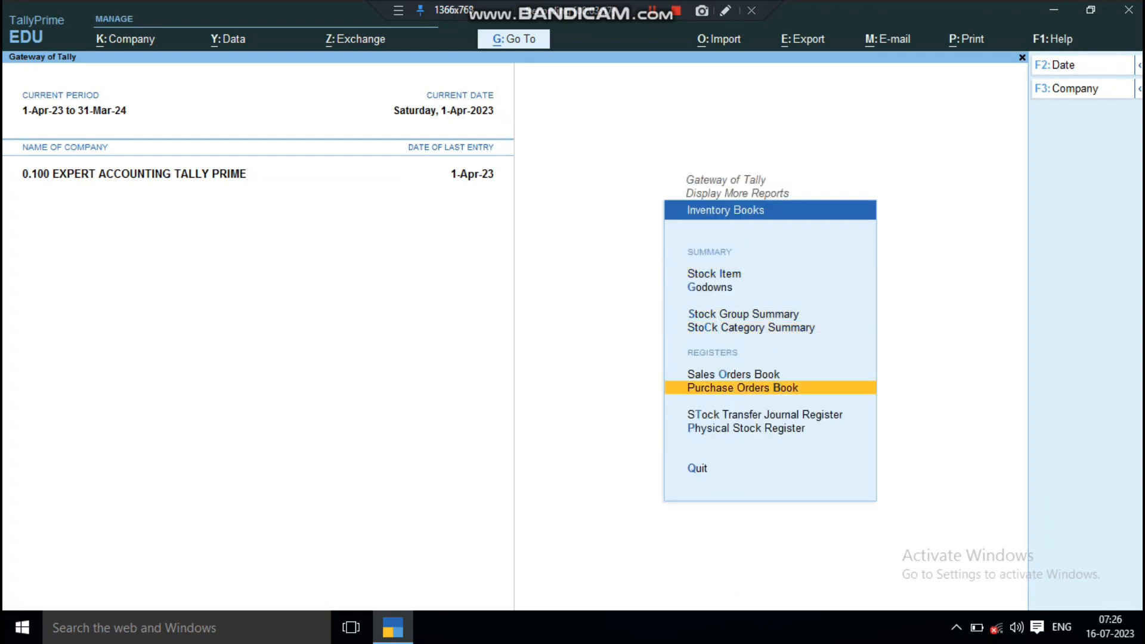
key(Up)
key(Up)
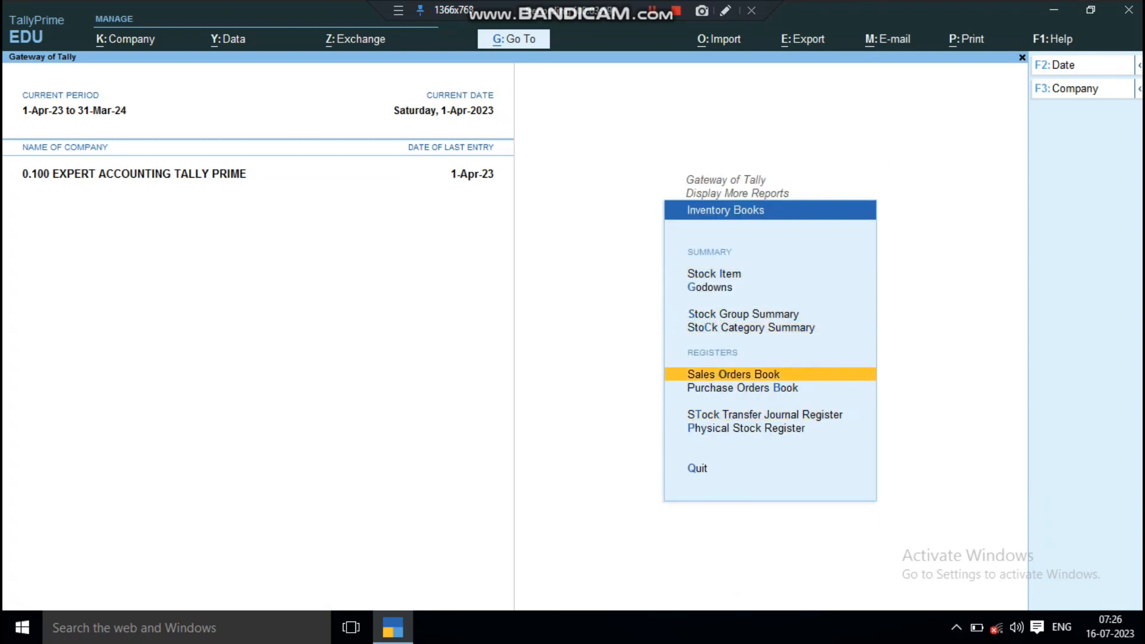
key(Return)
key(Return)
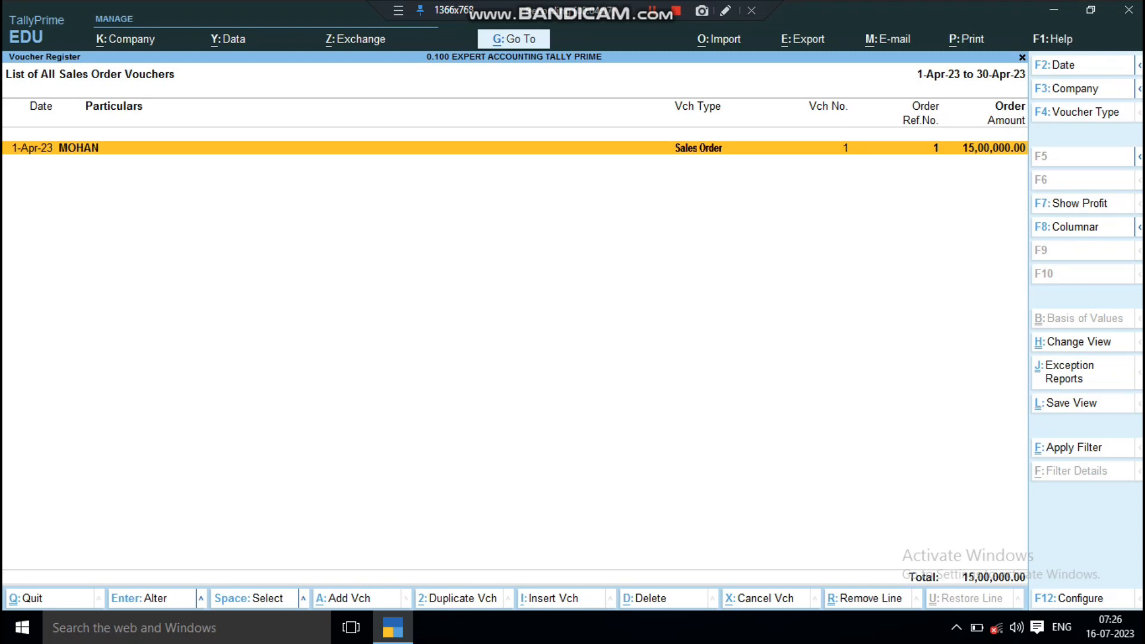
key(Escape)
key(Escape)
key(Escape)
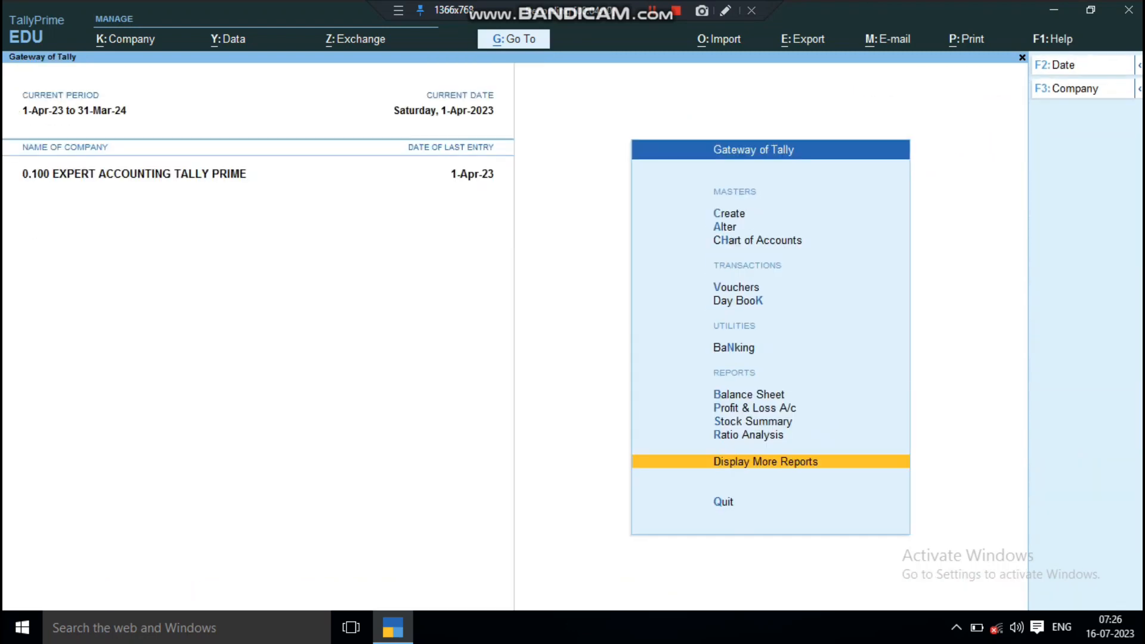
key(Escape)
key(Escape)
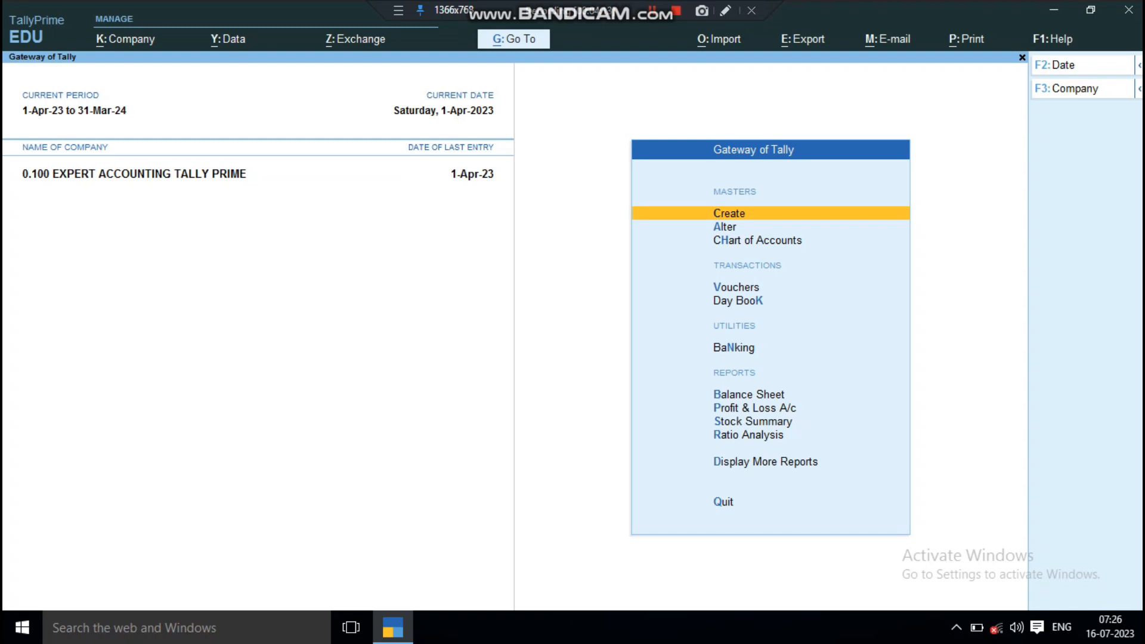
Step: Display the Profit & Loss A/c and highlight the Sales Accounts group
key(Down)
key(Down)
key(Down)
key(Down)
key(Down)
key(Down)
key(Down)
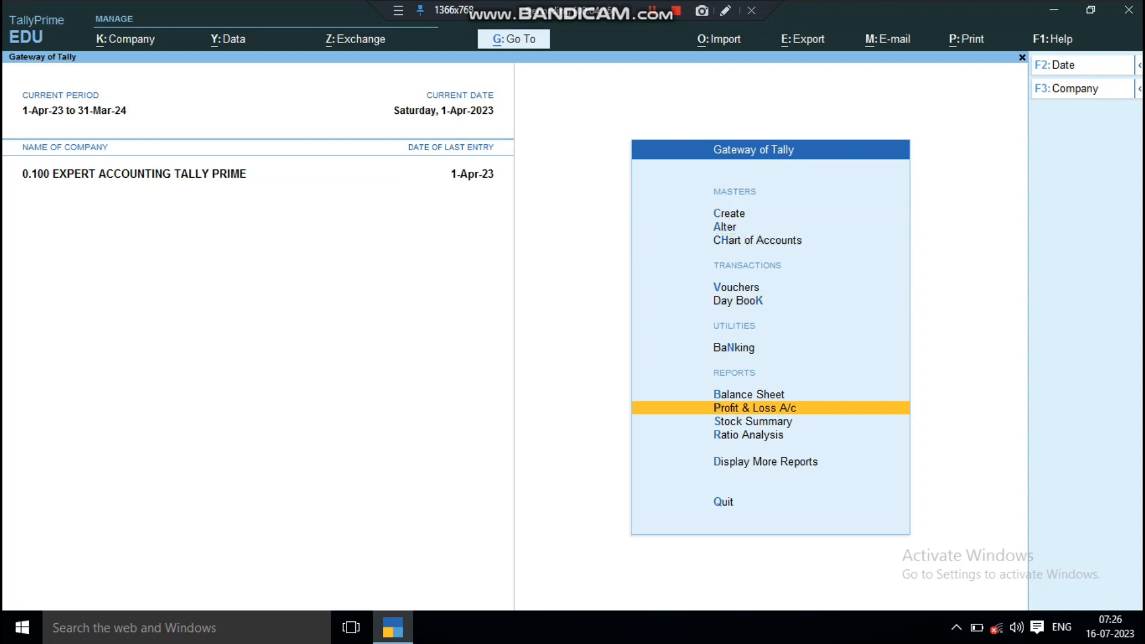
key(Return)
key(Right)
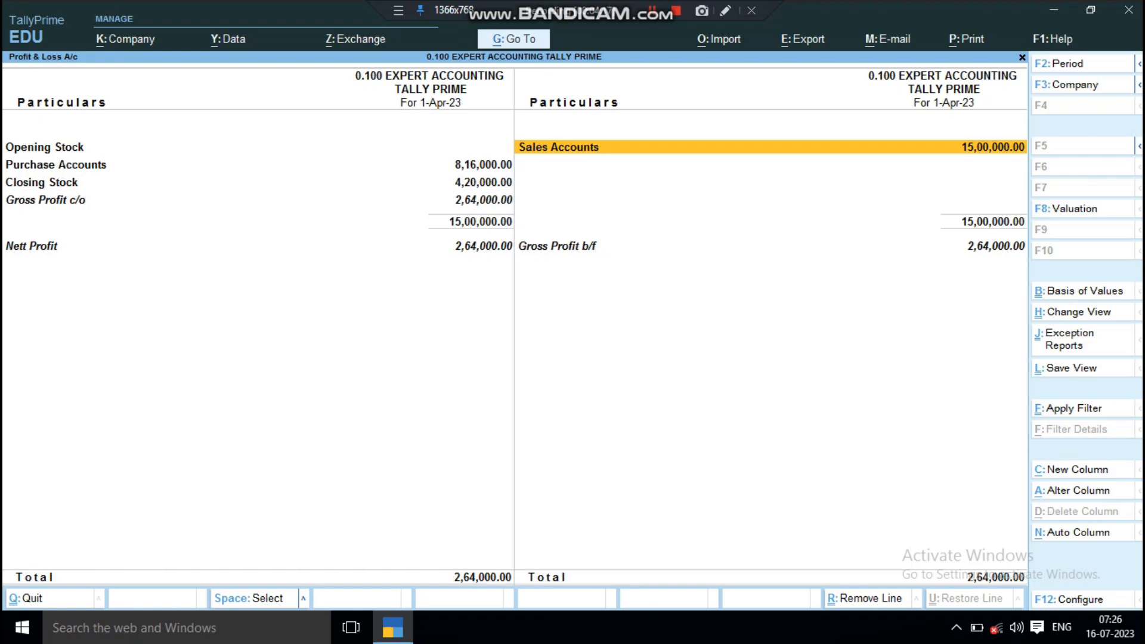
Step: Drill down from Sales Accounts to the April vouchers of Sales A/c and open sales voucher 1
key(Return)
key(Return)
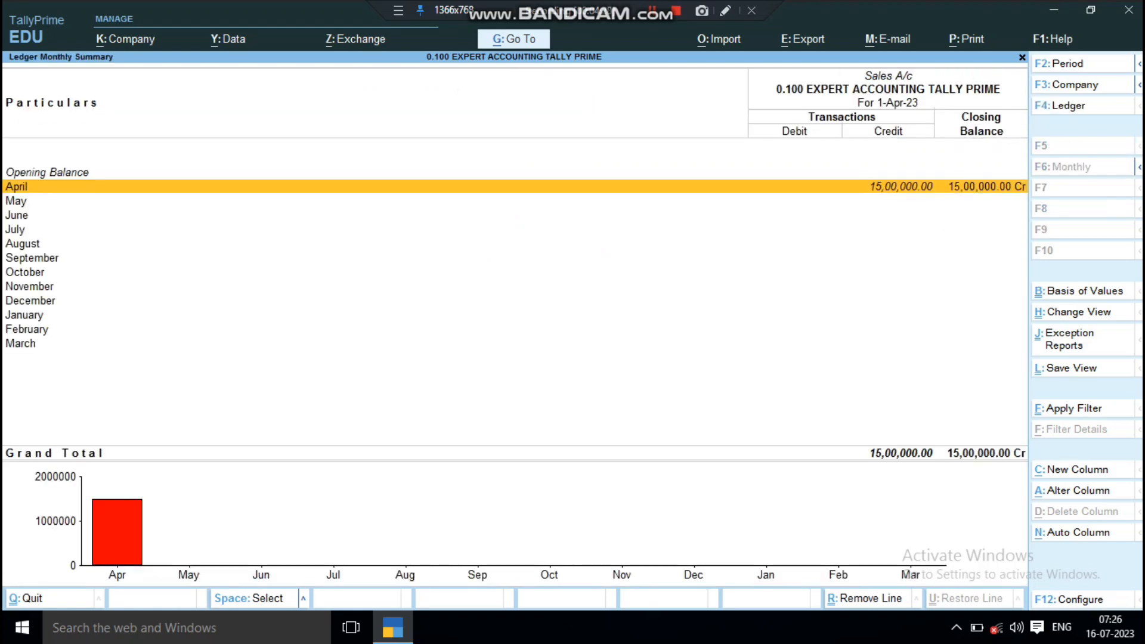
key(Return)
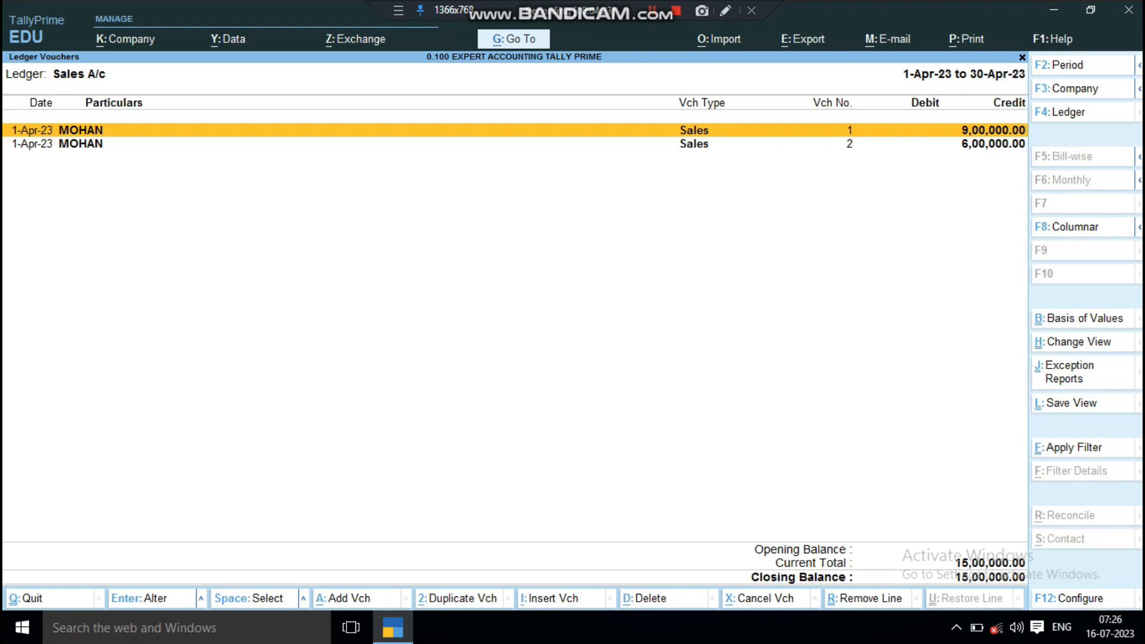
key(Return)
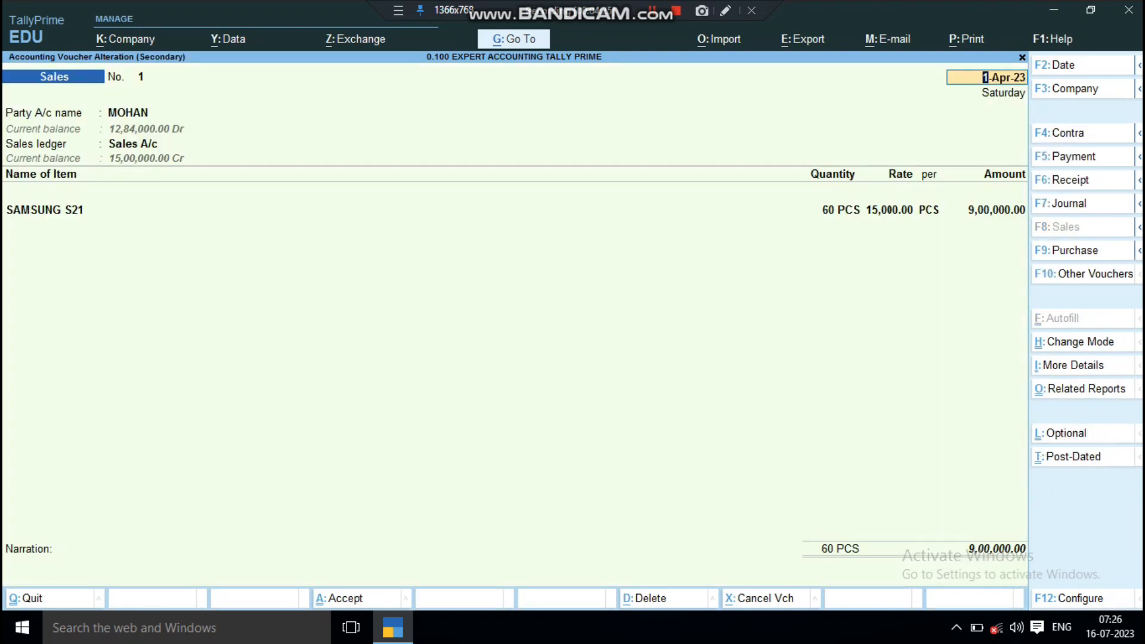
Step: Close sales voucher 1 unchanged and view sales voucher 2 from the April ledger vouchers of Sales A/c
key(Delete)
key(Delete)
key(Delete)
key(Delete)
key(Delete)
key(Delete)
key(Delete)
key(Delete)
key(Escape)
key(Down)
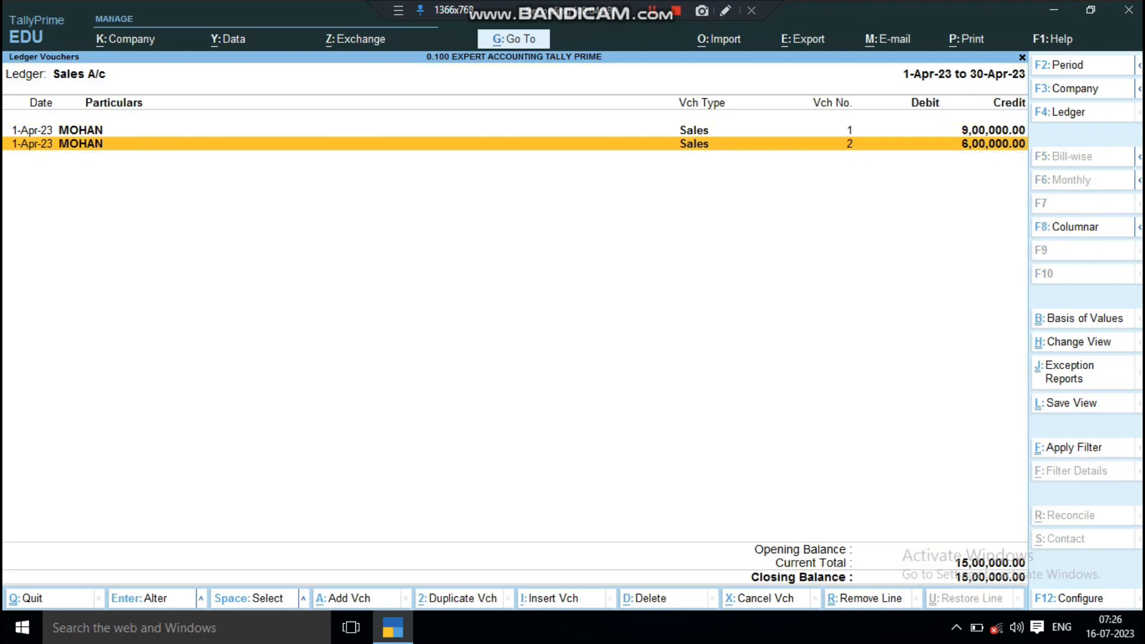
key(Return)
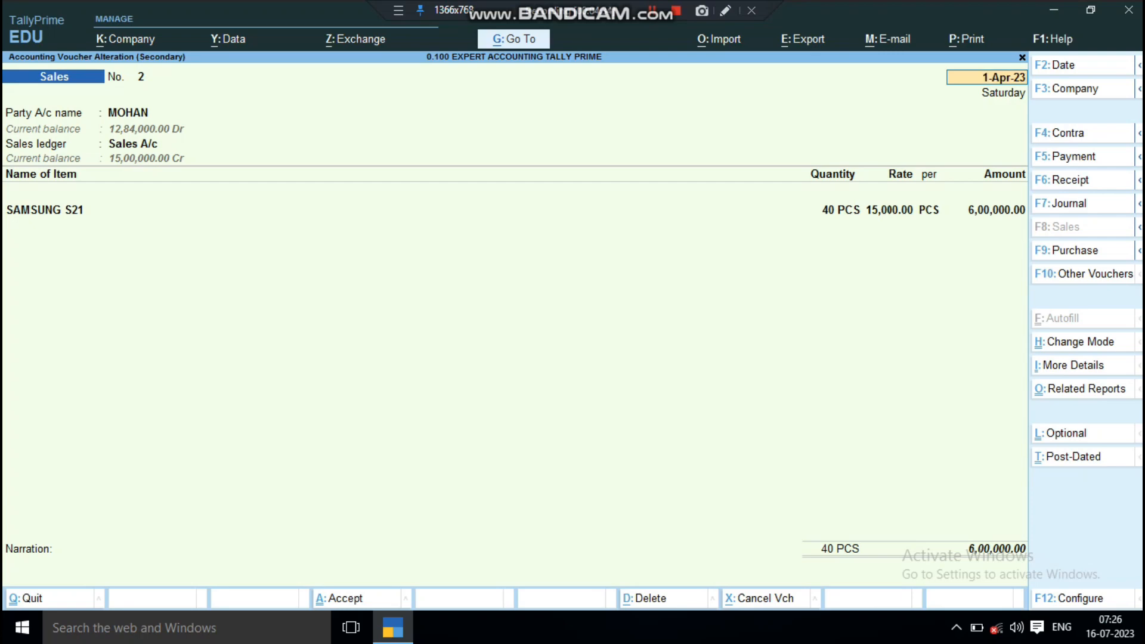
key(Escape)
key(y)
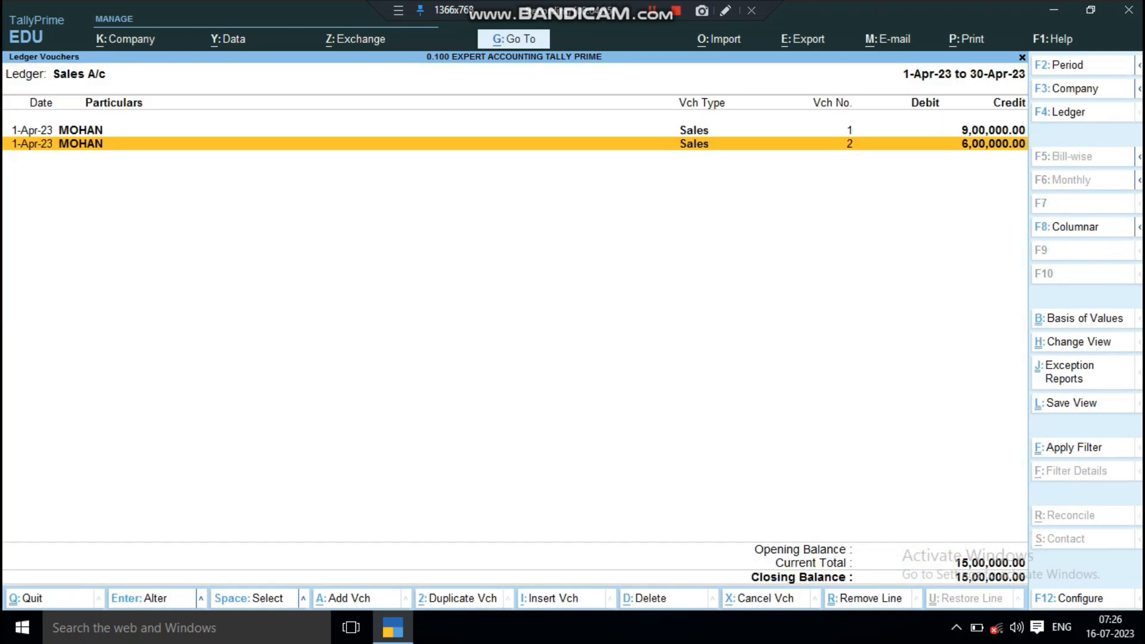
Step: Leave the Sales A/c reports for the Gateway of Tally and display the Stock Summary
key(Escape)
key(Escape)
key(Escape)
key(Escape)
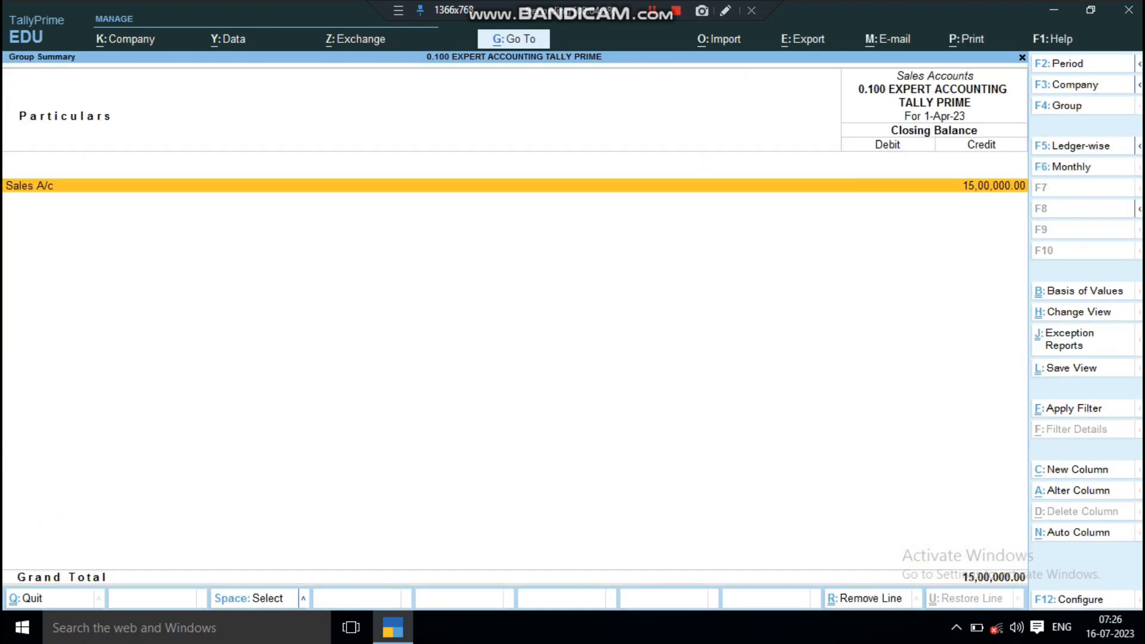
key(Down)
key(Down)
key(Down)
key(Down)
key(Down)
key(Down)
key(Down)
key(Down)
key(Down)
key(Down)
key(Down)
key(Down)
key(Down)
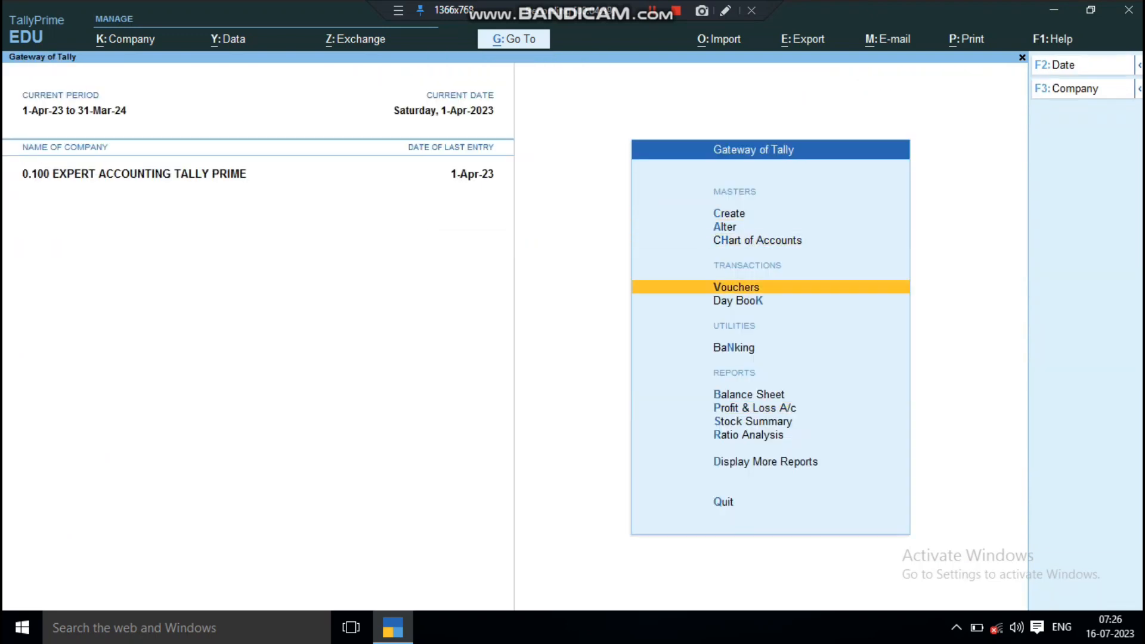
key(Return)
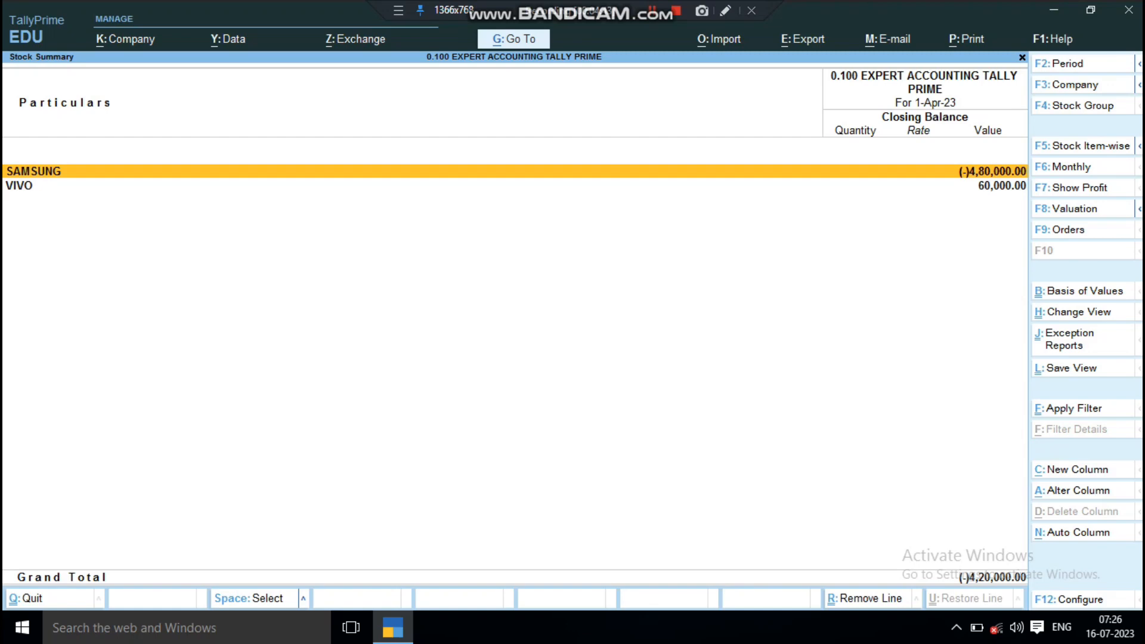
Step: Drill down from the SAMSUNG stock group to the April vouchers of SAMSUNG S21 and examine sales vouchers 1 and 2
key(Return)
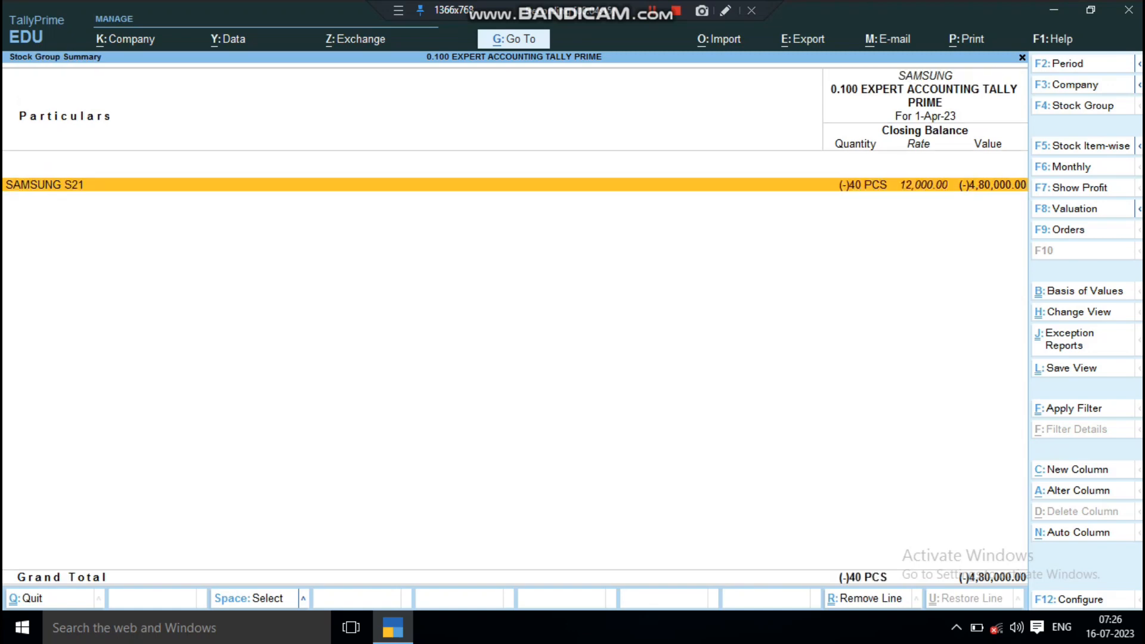
key(Return)
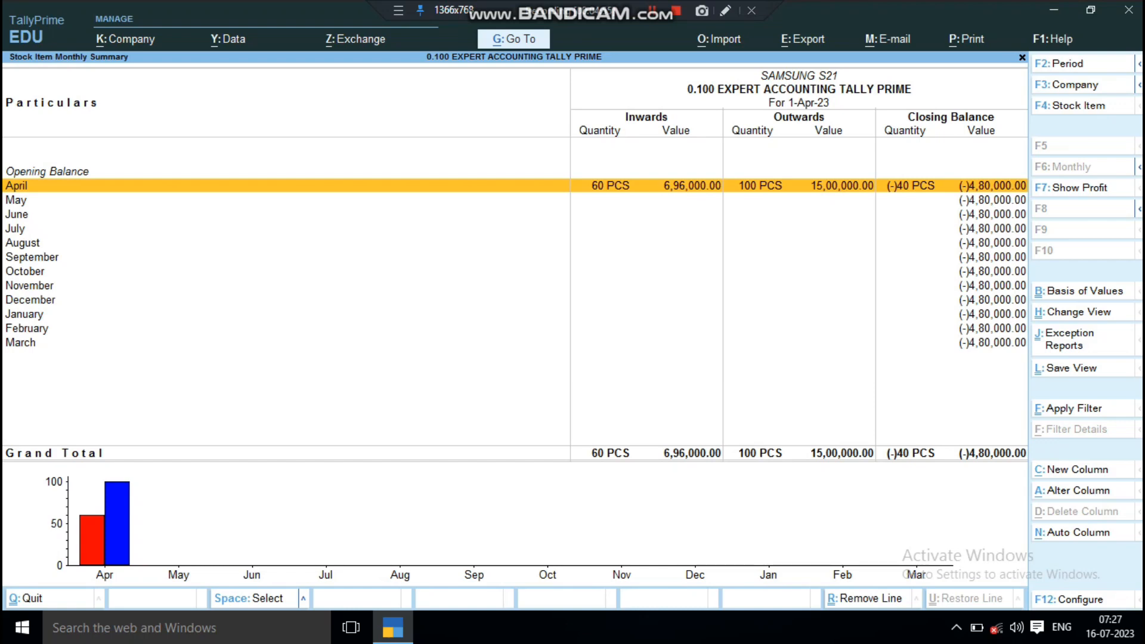
key(Return)
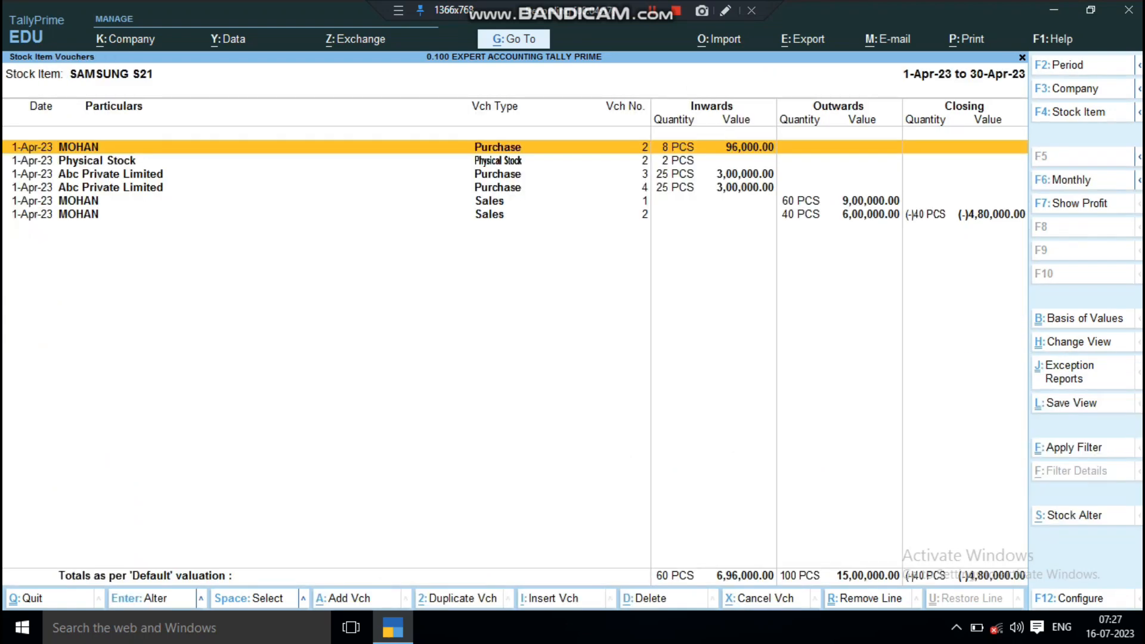
key(Down)
key(Down)
key(Down)
key(Down)
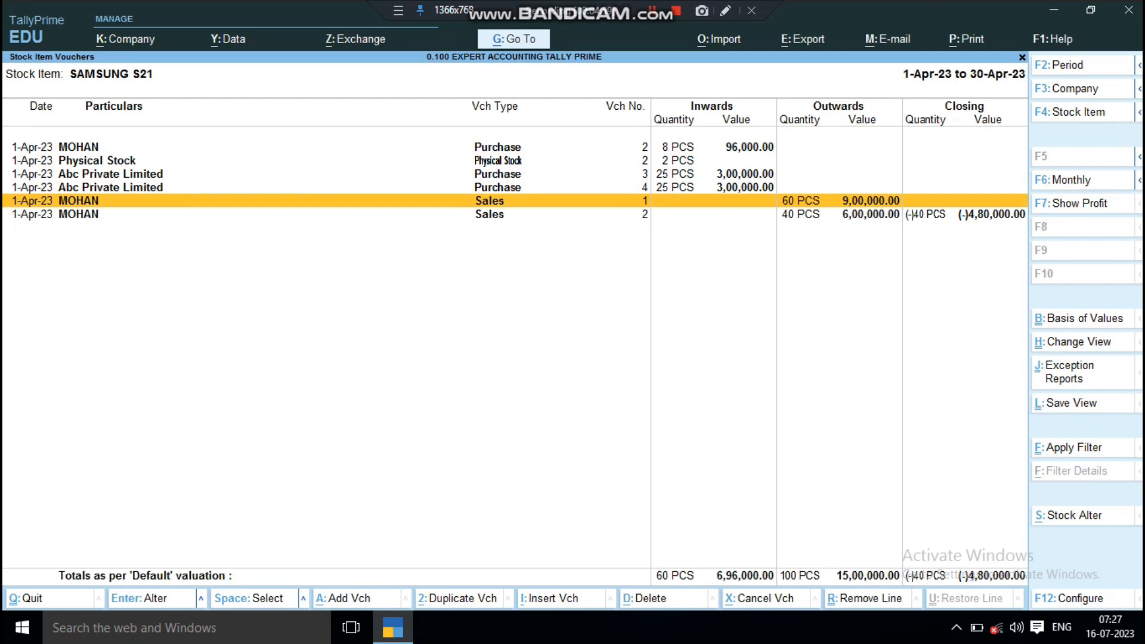
key(Down)
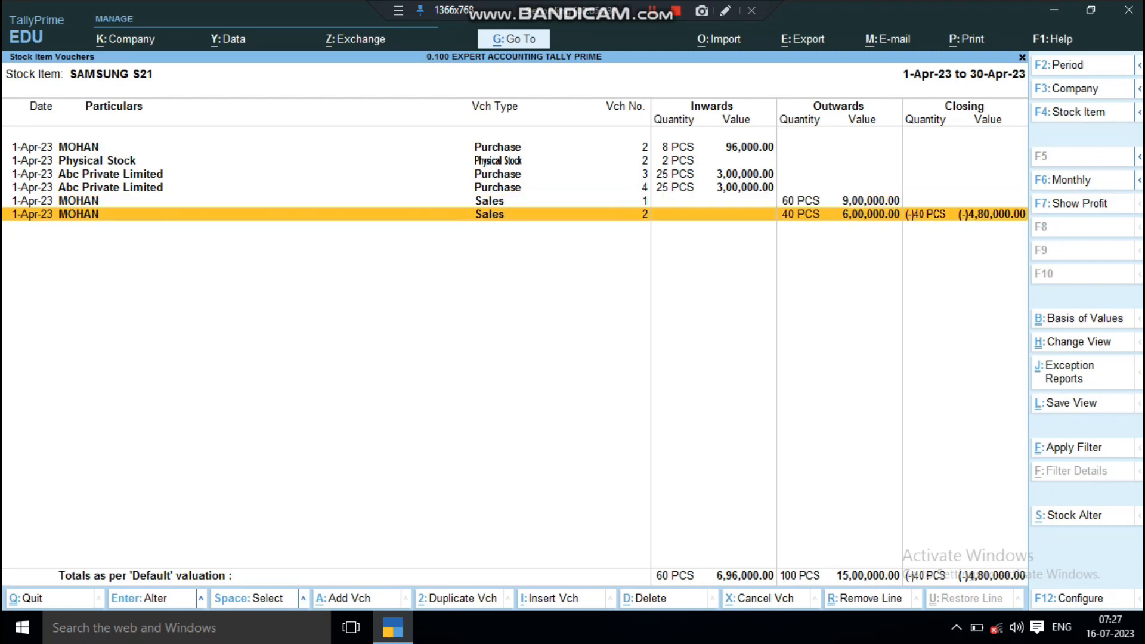
Step: Close the SAMSUNG S21 stock reports and return to the Gateway of Tally
key(Escape)
key(Escape)
key(Escape)
key(Escape)
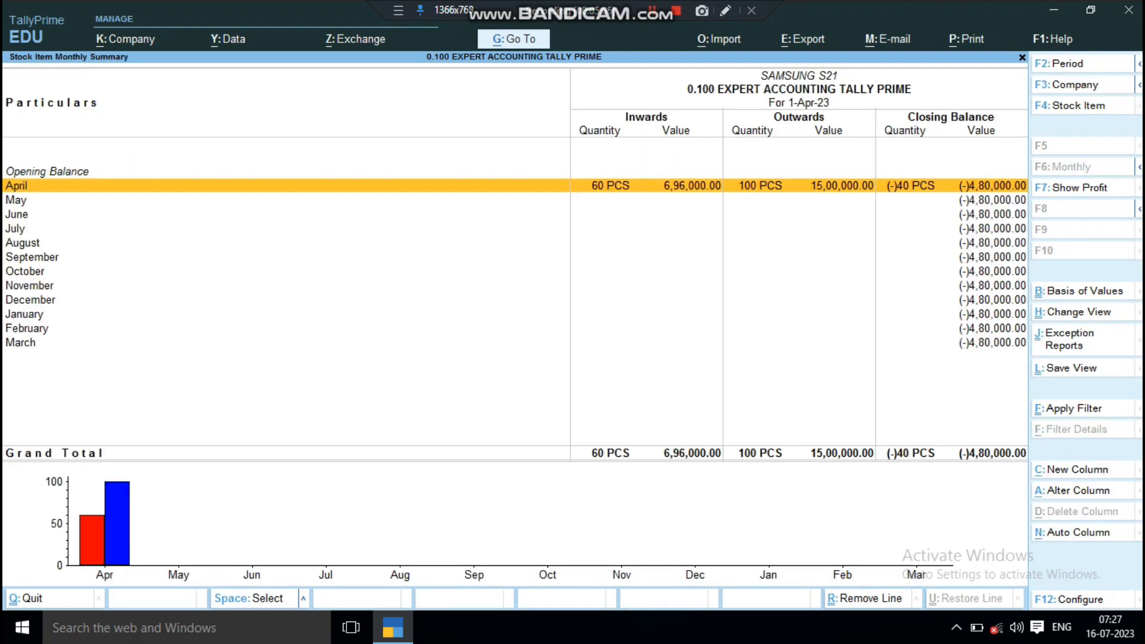
key(n)
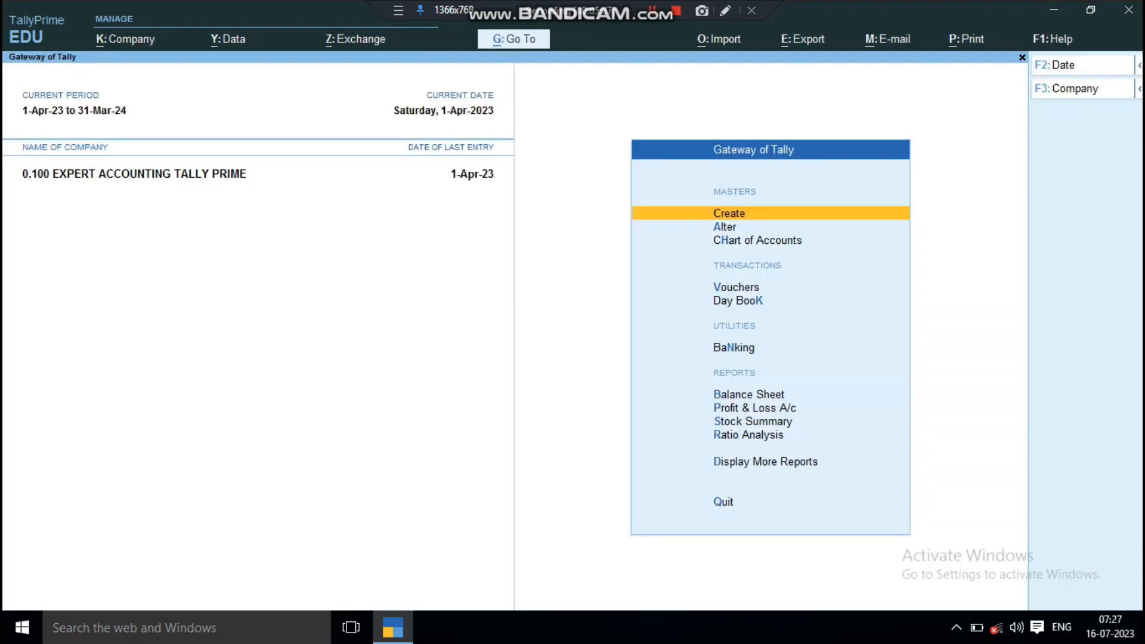